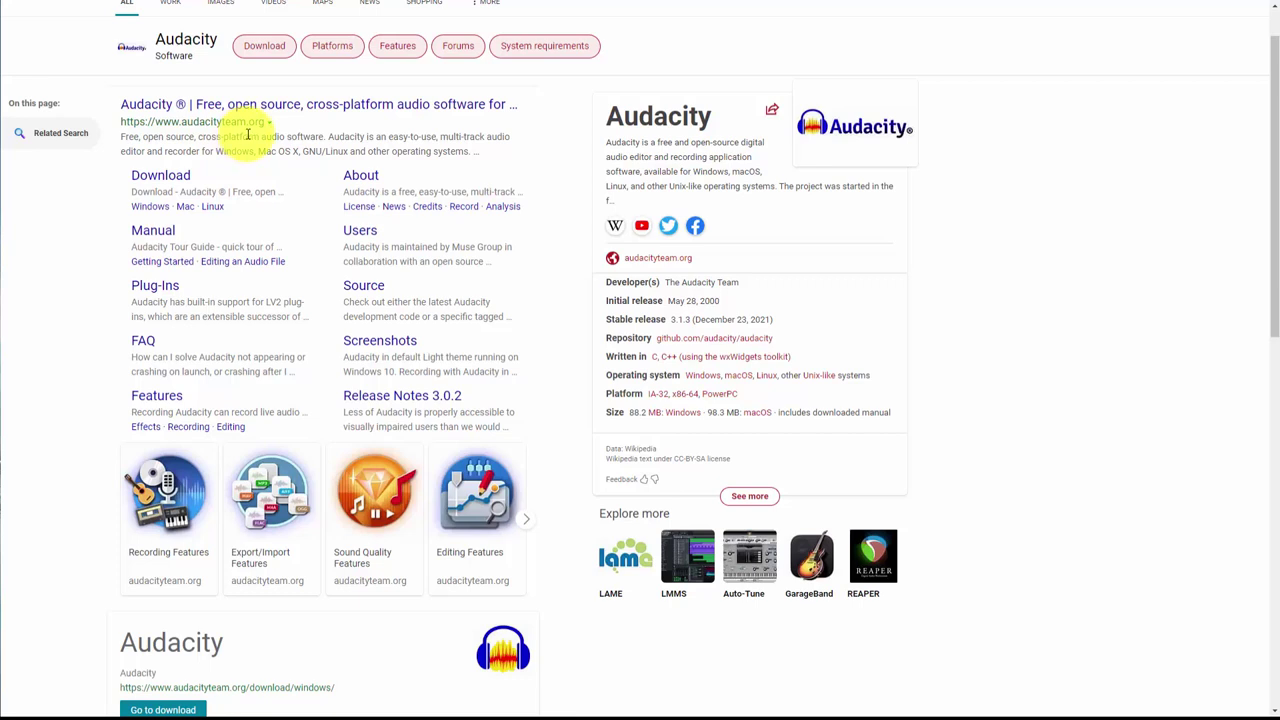
Step: Open the Audacity website from the search results, view the release notes for version 3.1.3, and return to the home page
click(295, 108)
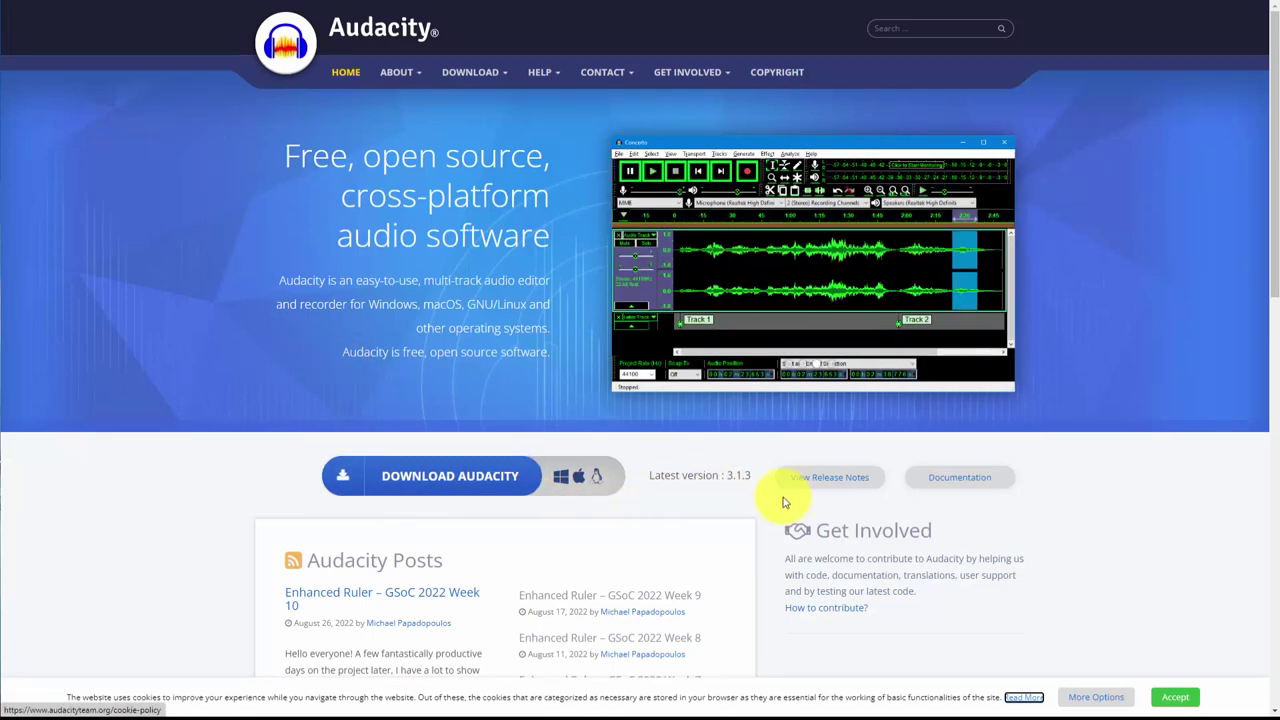
click(742, 476)
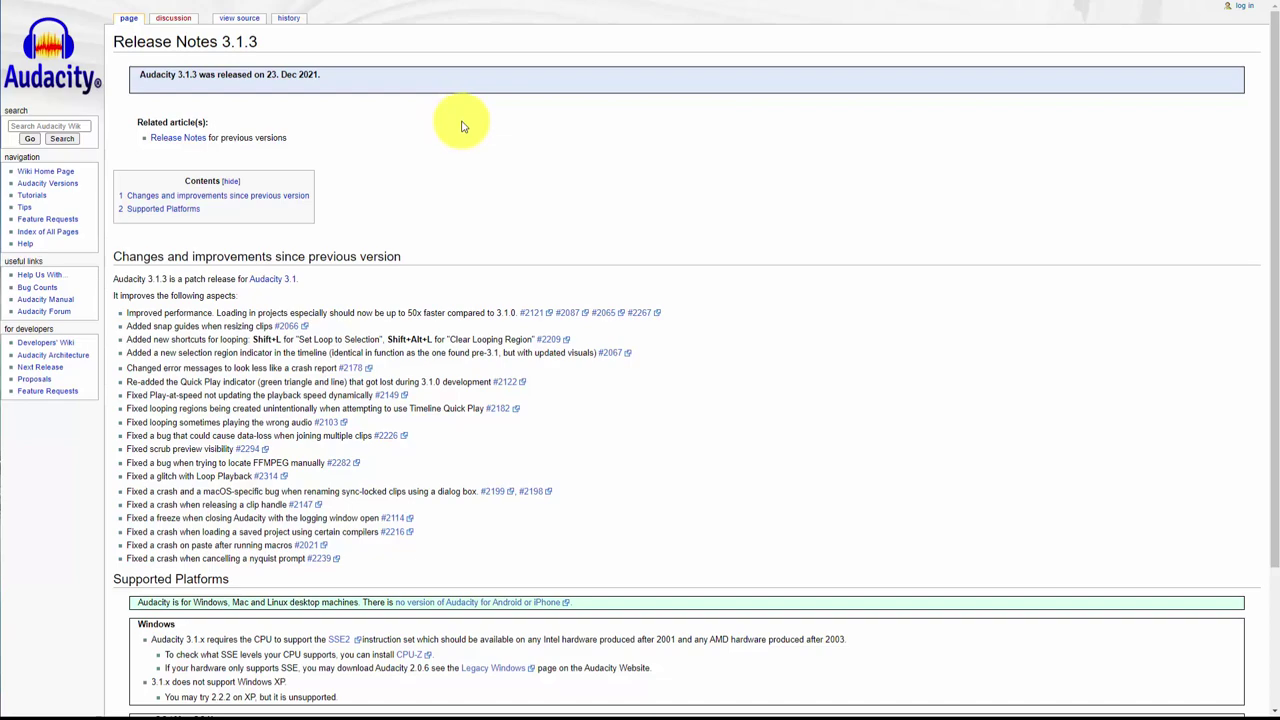
key(alt+Left)
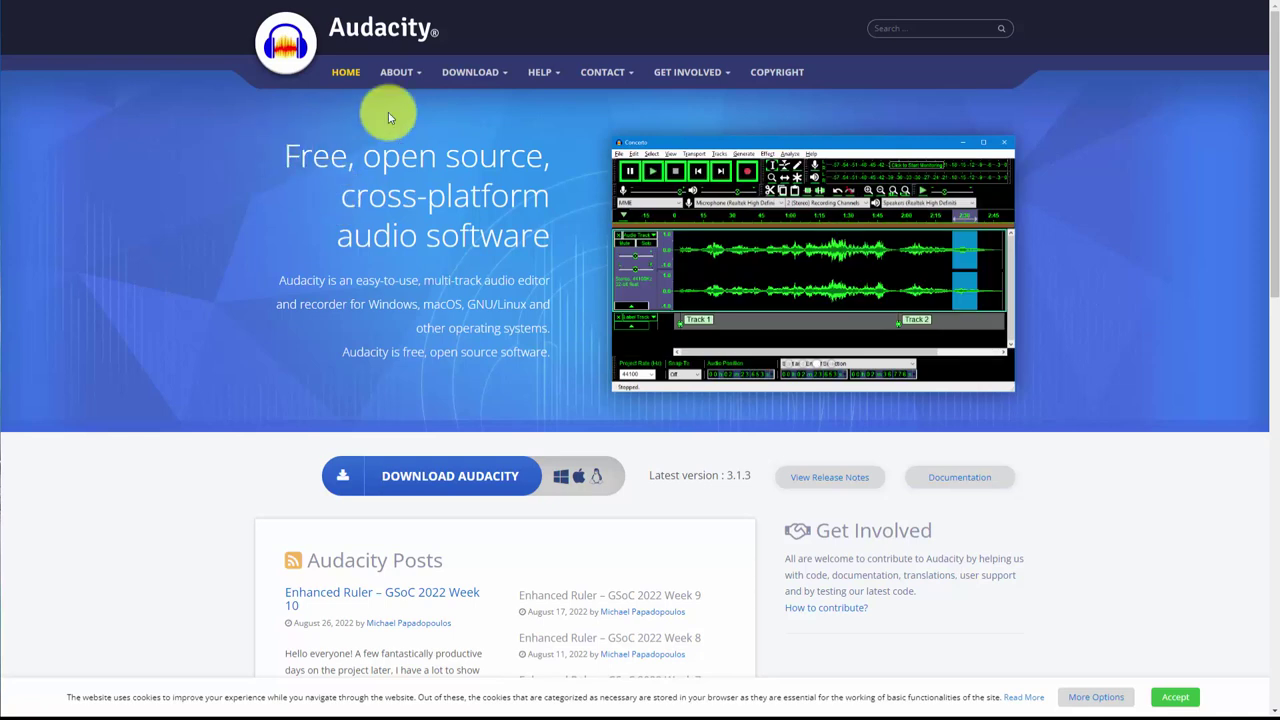
Step: Download the 64-bit Windows installer audacity-win-3.1.3-64bit.exe from the Audacity website
mouse_move(465, 74)
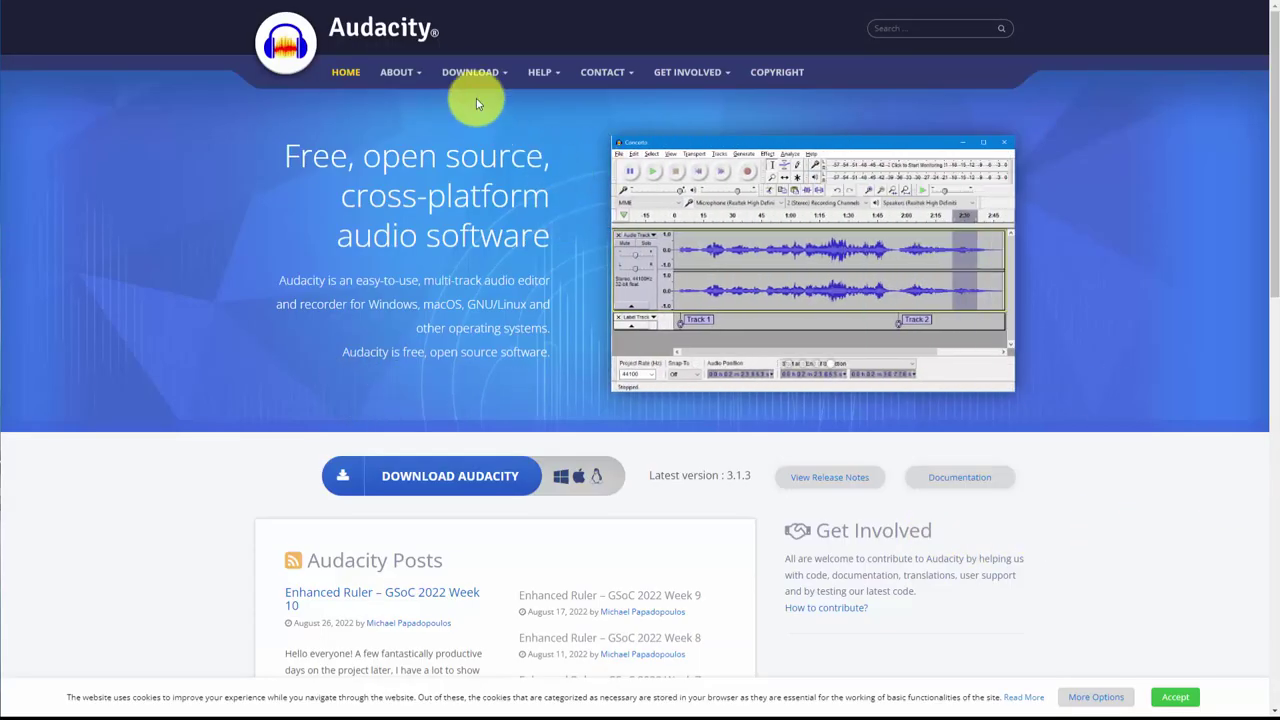
mouse_move(472, 80)
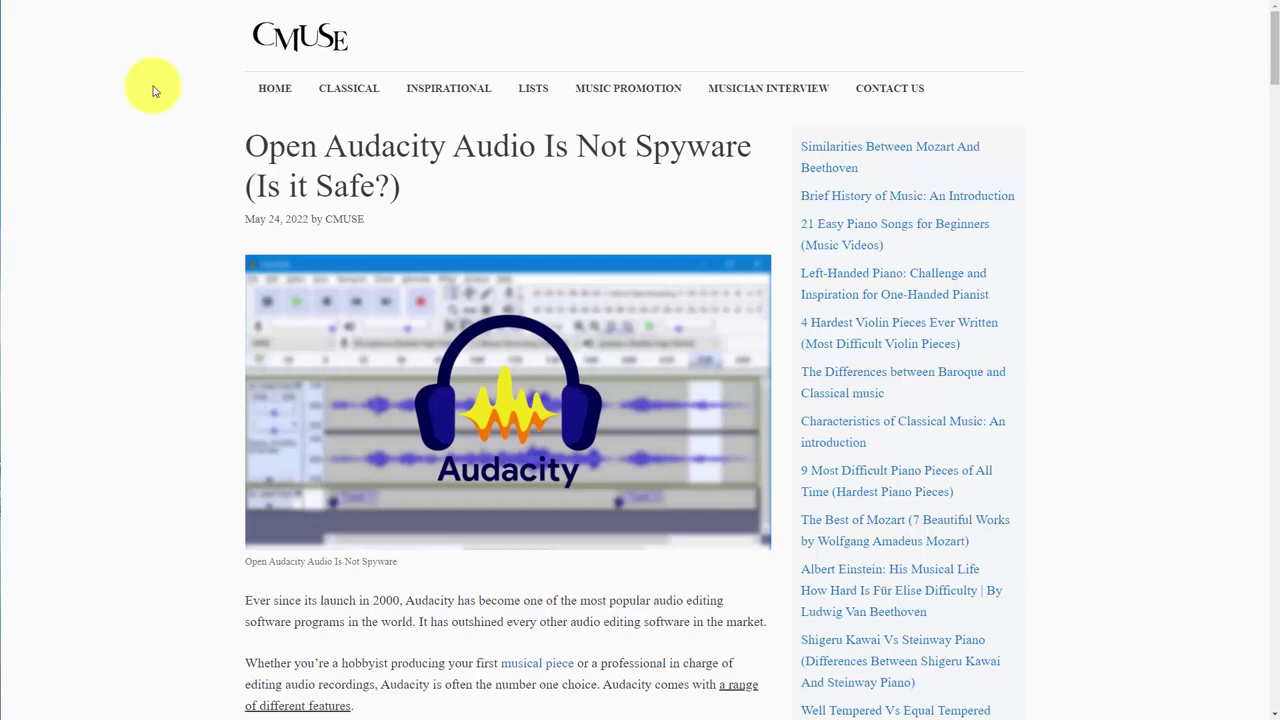
click(468, 116)
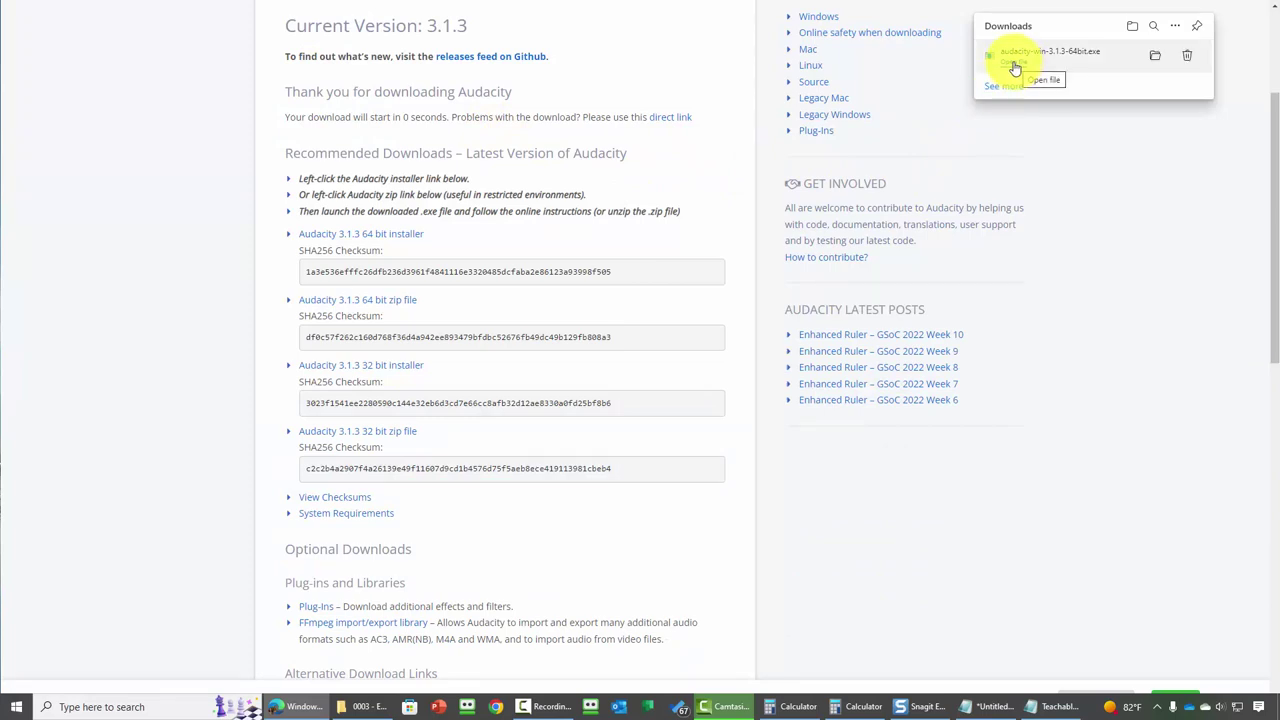
Step: Launch the downloaded Audacity 3.1.3 installer and proceed through the setup wizard past its information page
click(1016, 67)
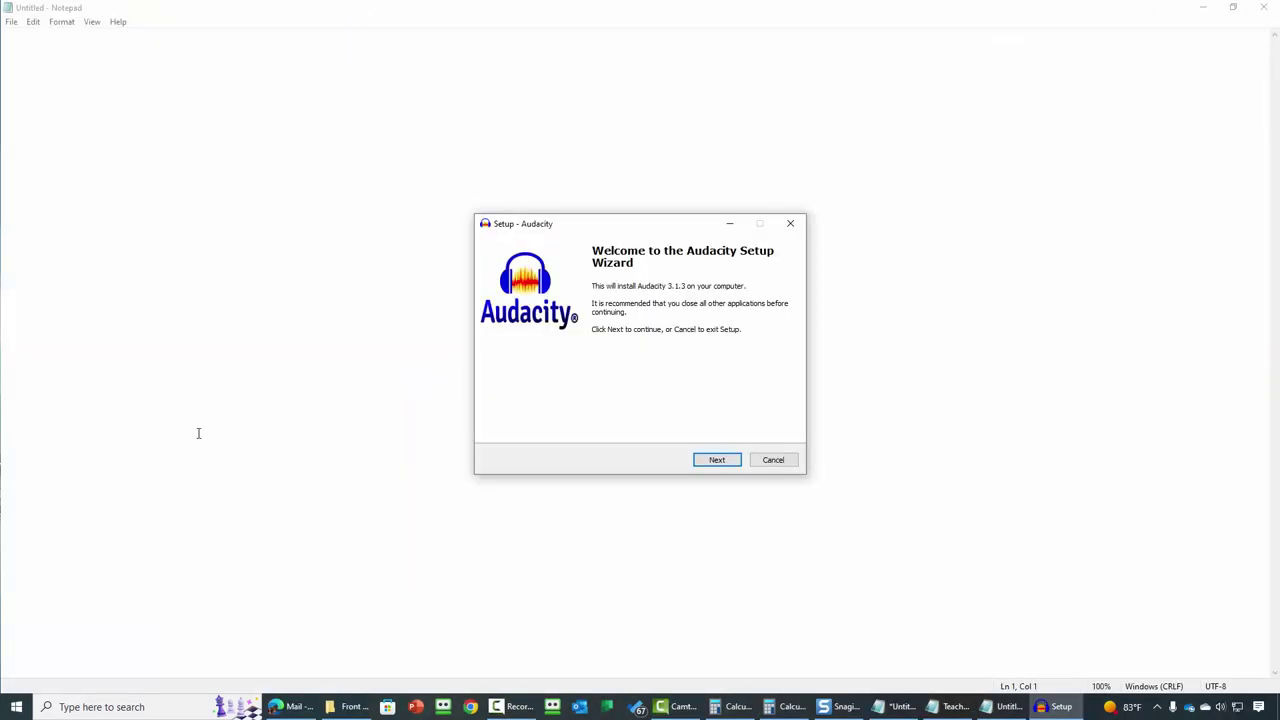
click(714, 460)
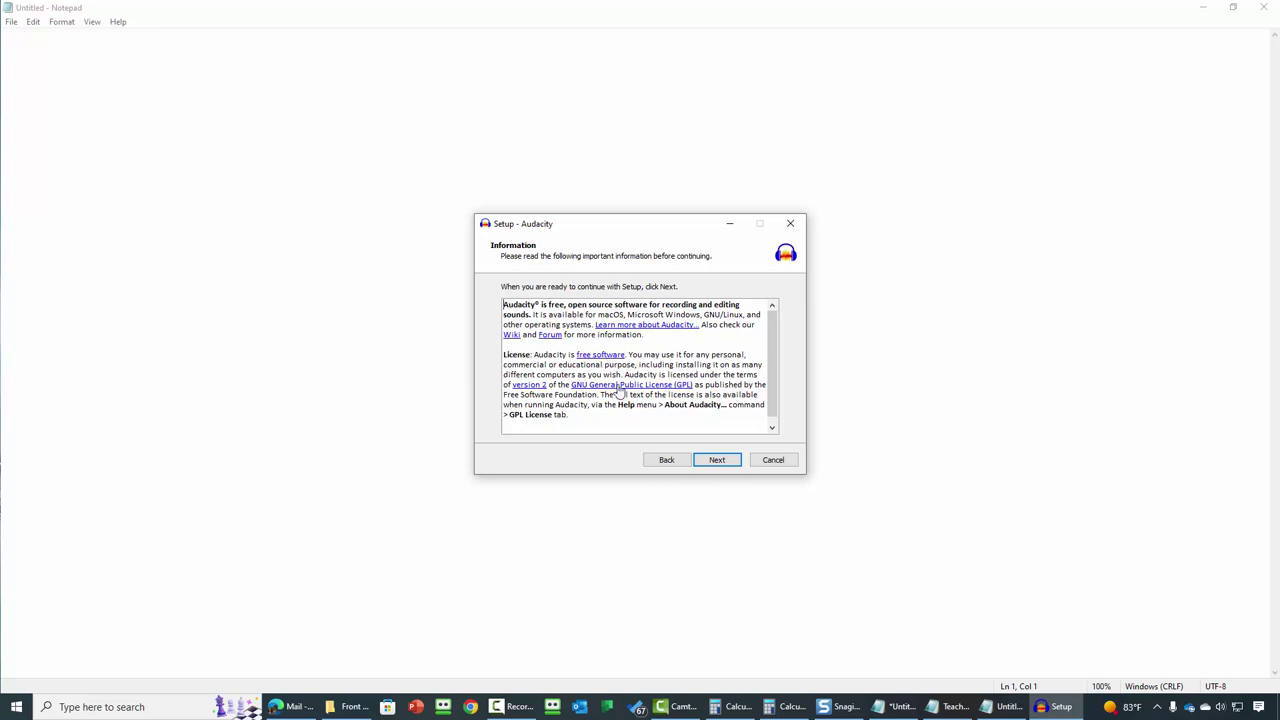
click(709, 461)
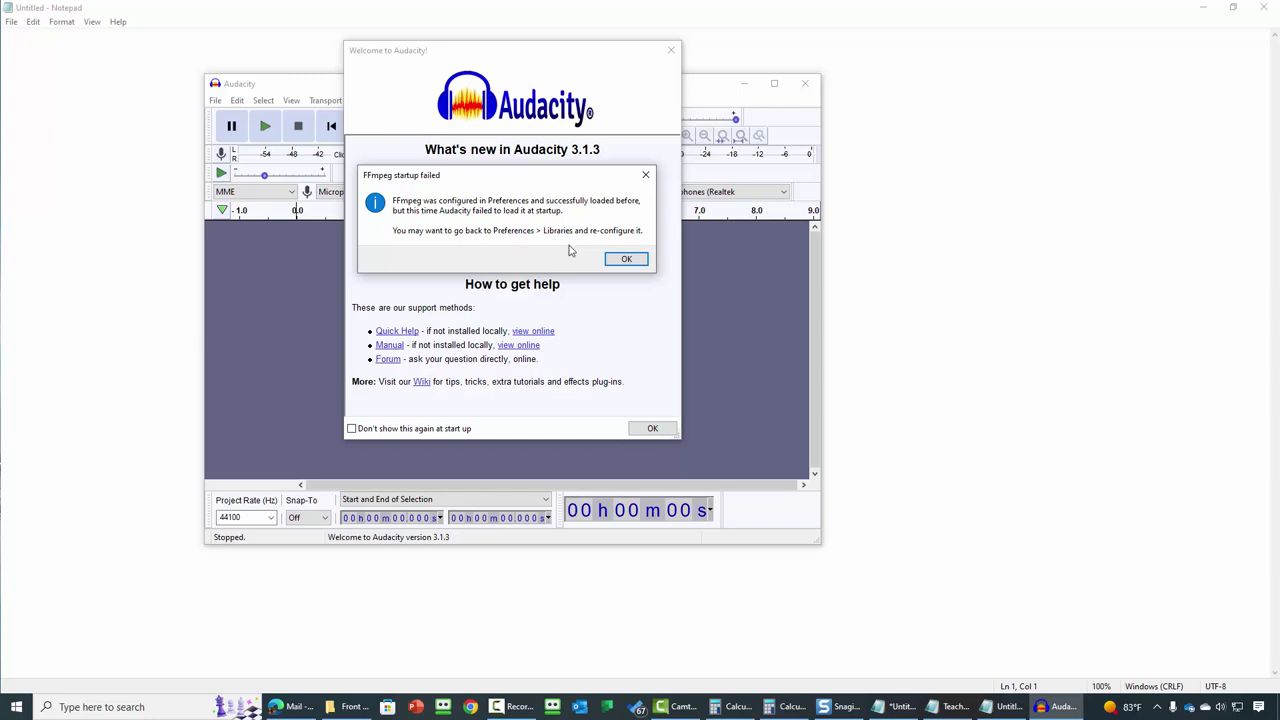
Step: Dismiss the FFmpeg startup notice and the welcome window, and maximise the Audacity window
key(Return)
key(Return)
double_click(476, 88)
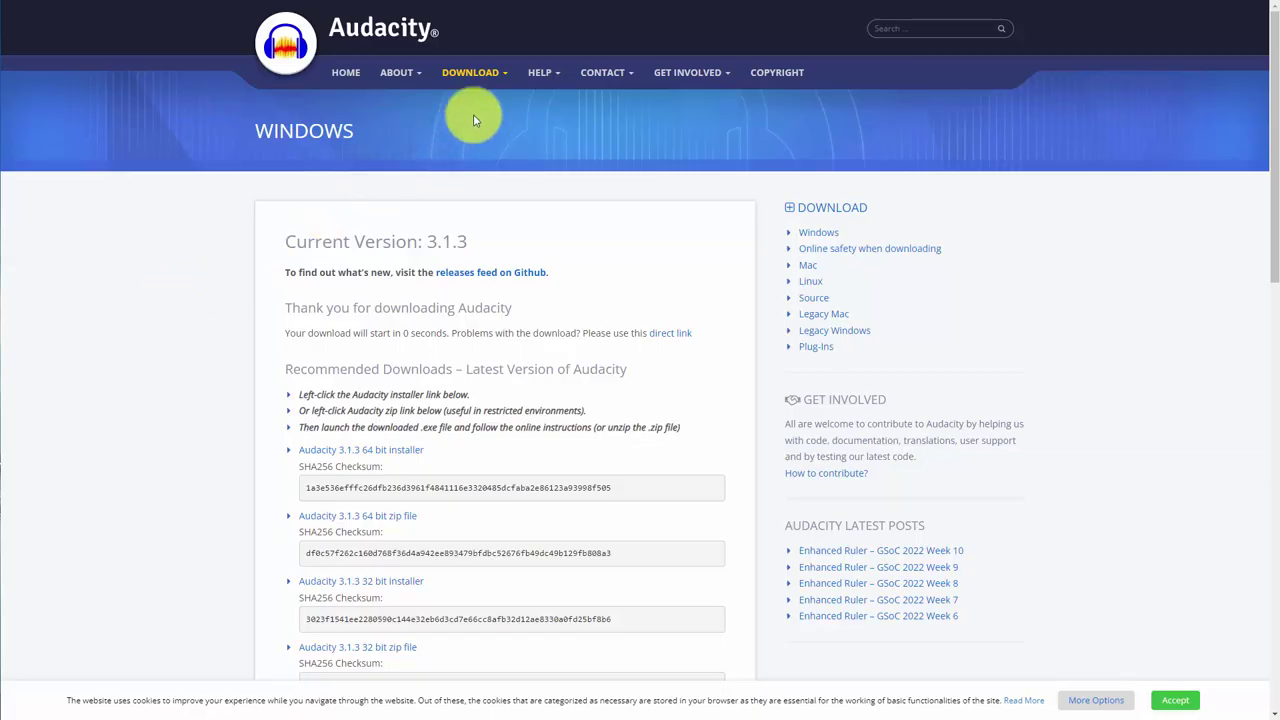
Step: Find the FFmpeg import/export library under Optional Downloads on the Windows download page and open its page
mouse_move(493, 74)
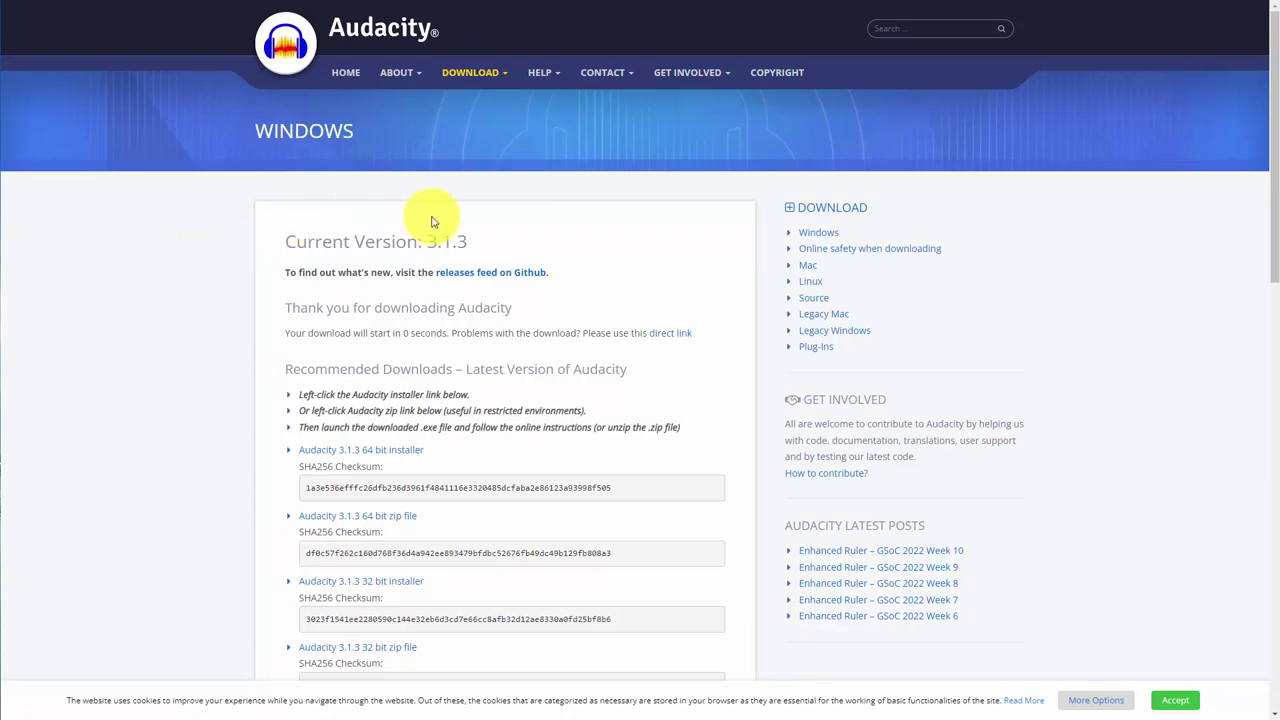
scroll(438, 224, down, 4)
scroll(438, 224, down, 3)
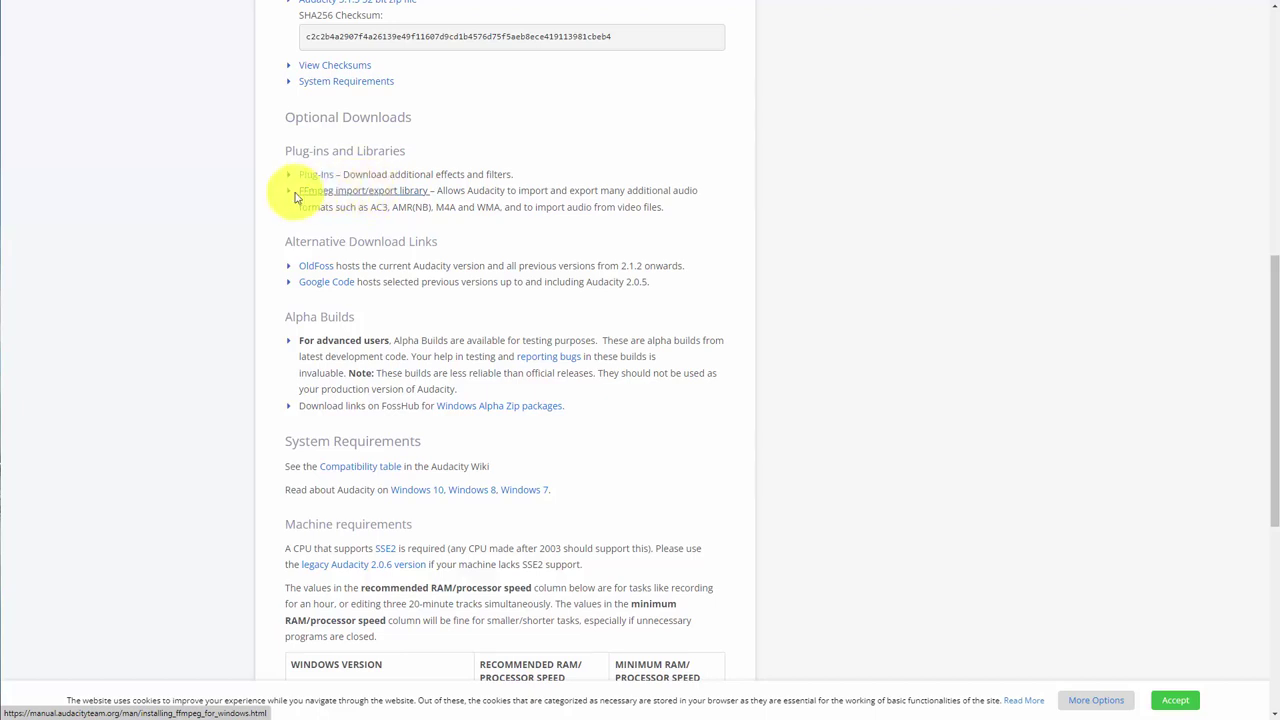
click(362, 200)
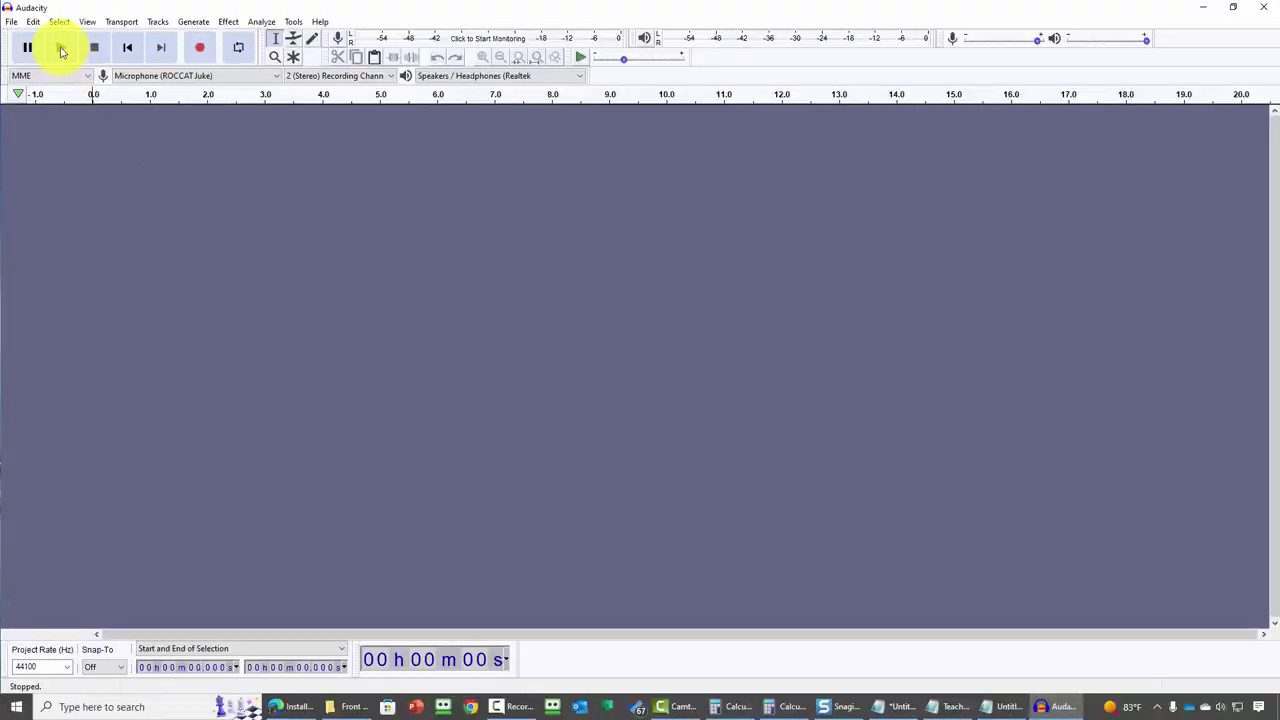
Step: Switch to Audacity and start the FFmpeg library download from the Libraries preferences
click(30, 21)
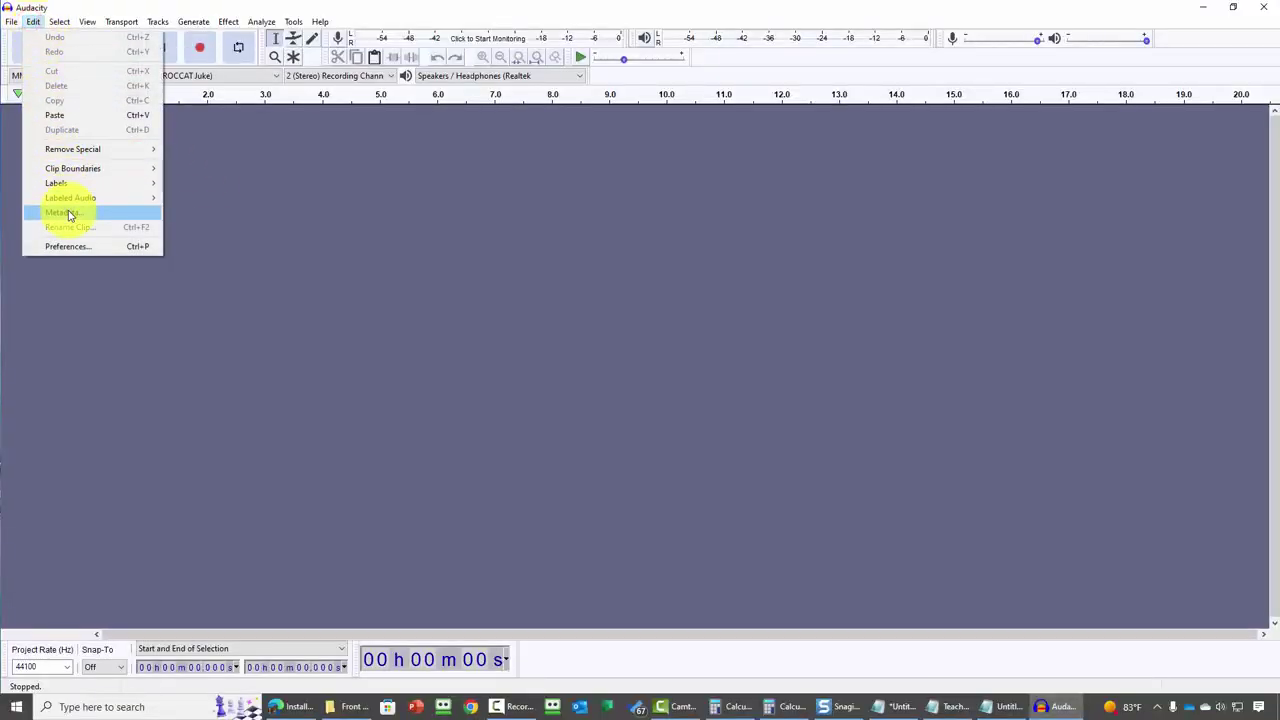
click(77, 247)
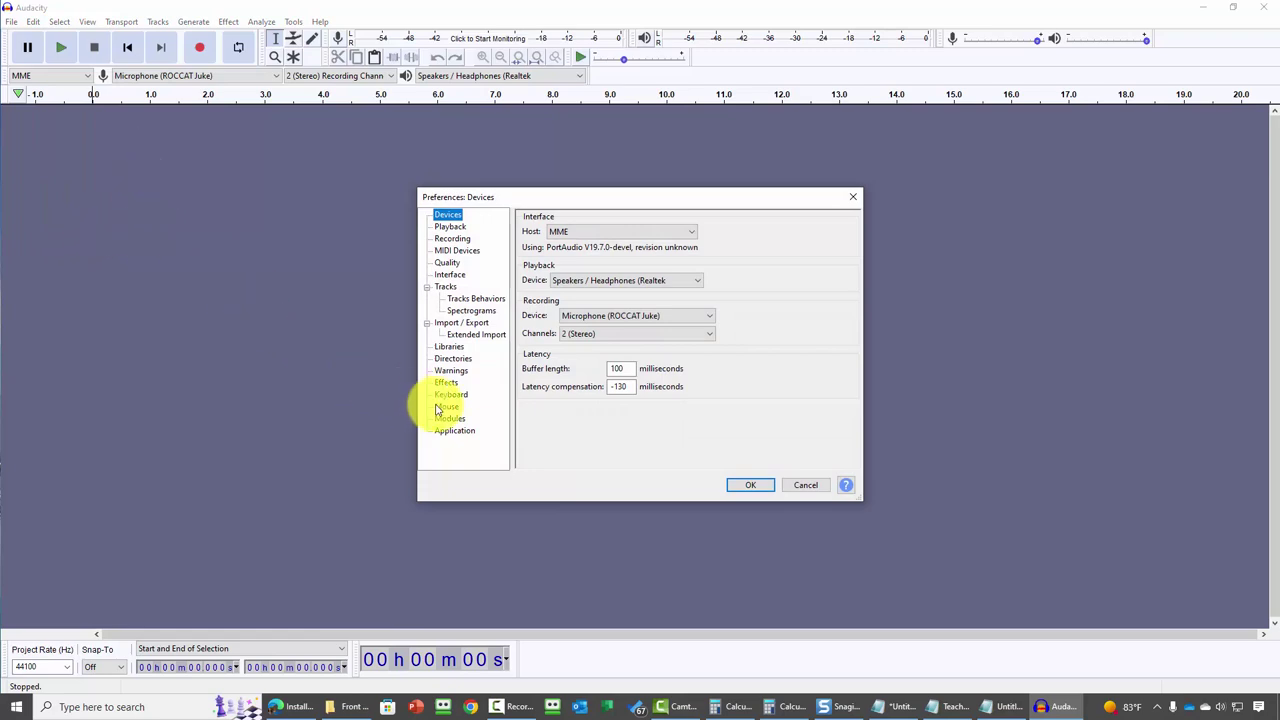
click(447, 347)
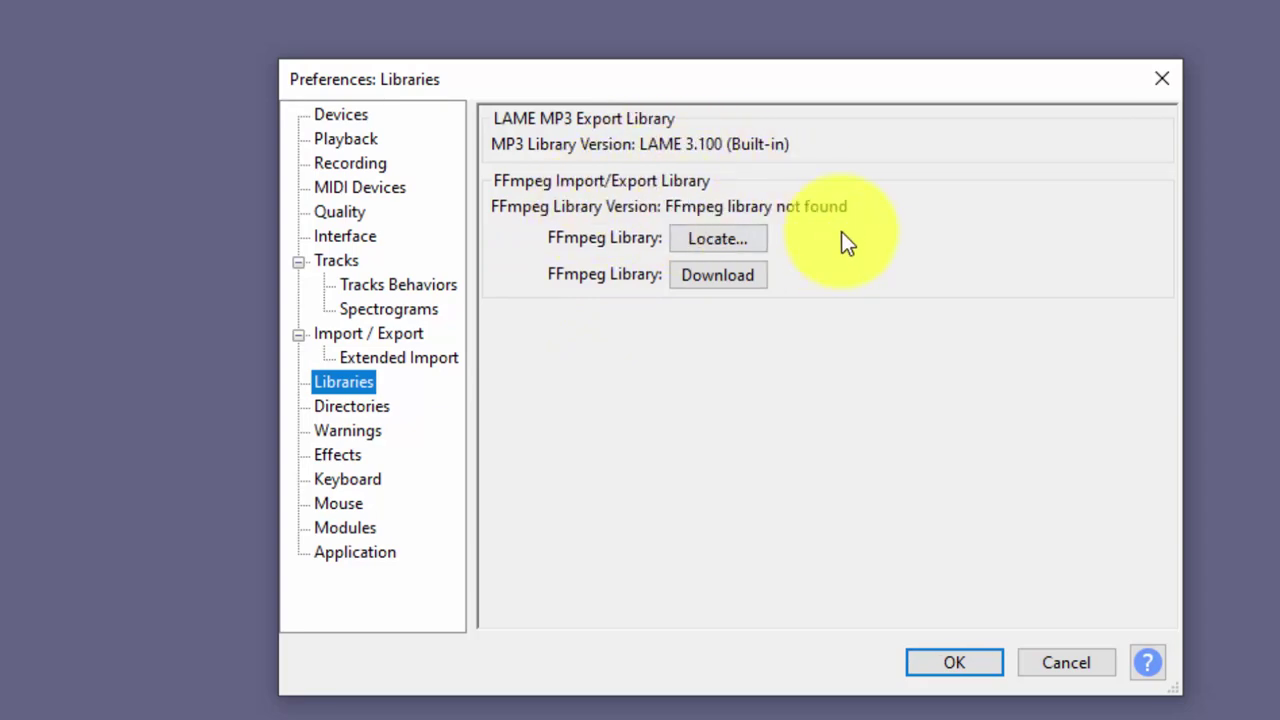
click(688, 276)
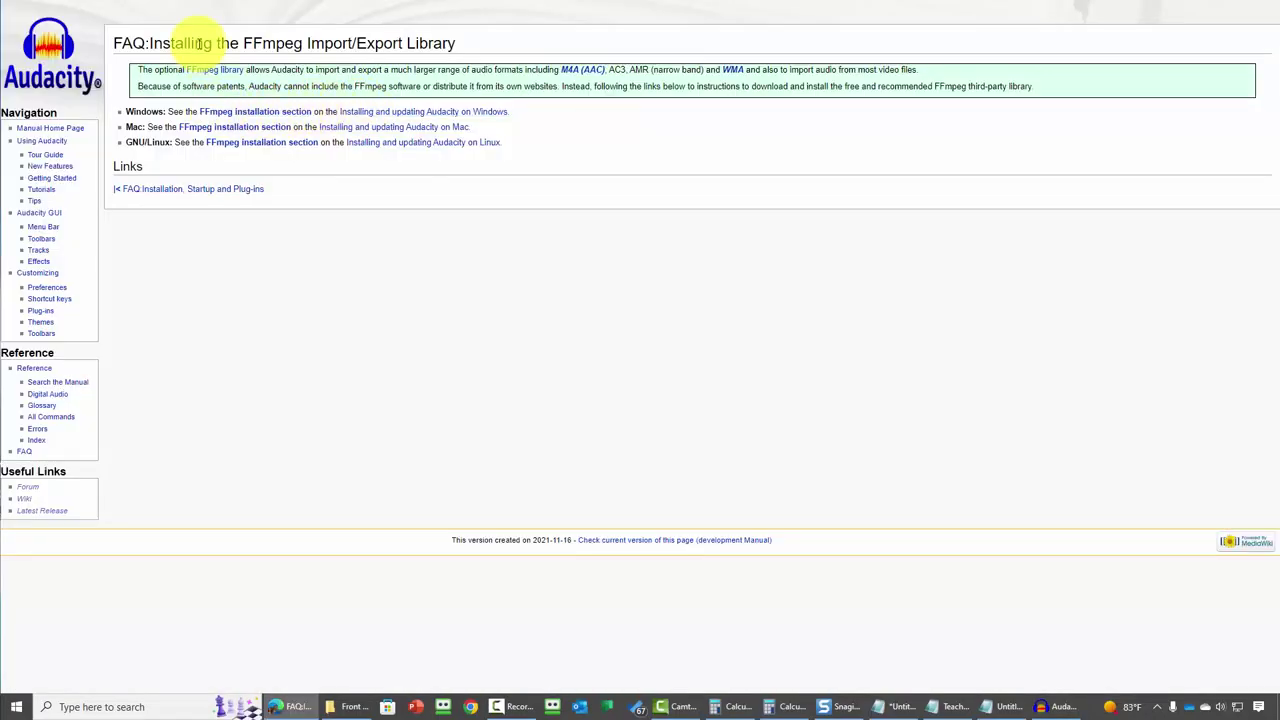
Step: Follow the Windows FFmpeg installation instructions to the external download page and download FFmpeg v2.2.2 INSTALLER (.EXE)
click(280, 112)
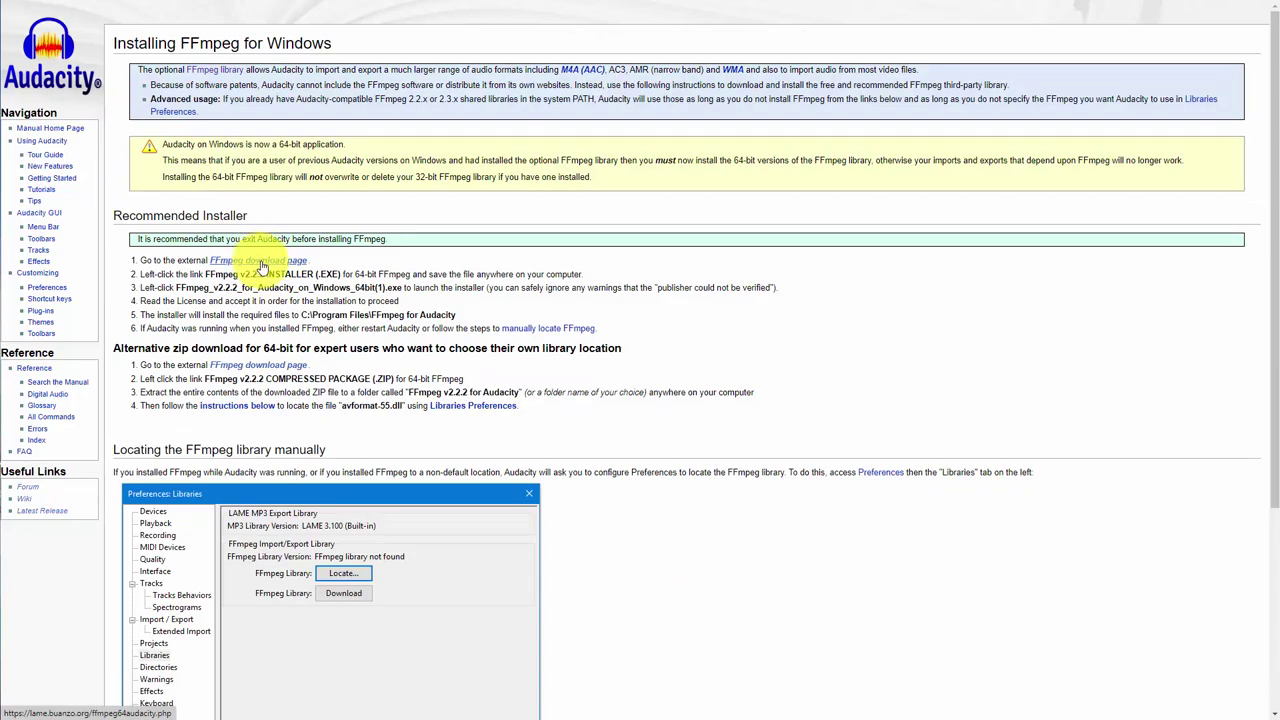
click(262, 265)
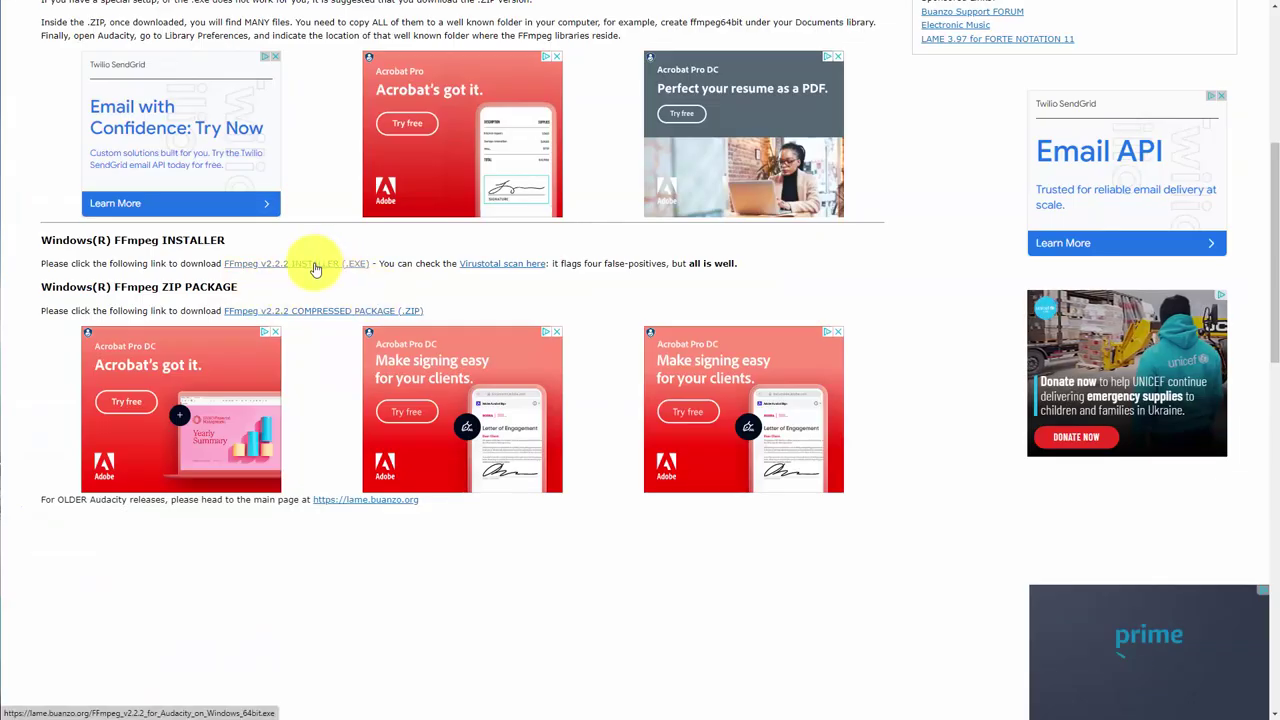
click(315, 265)
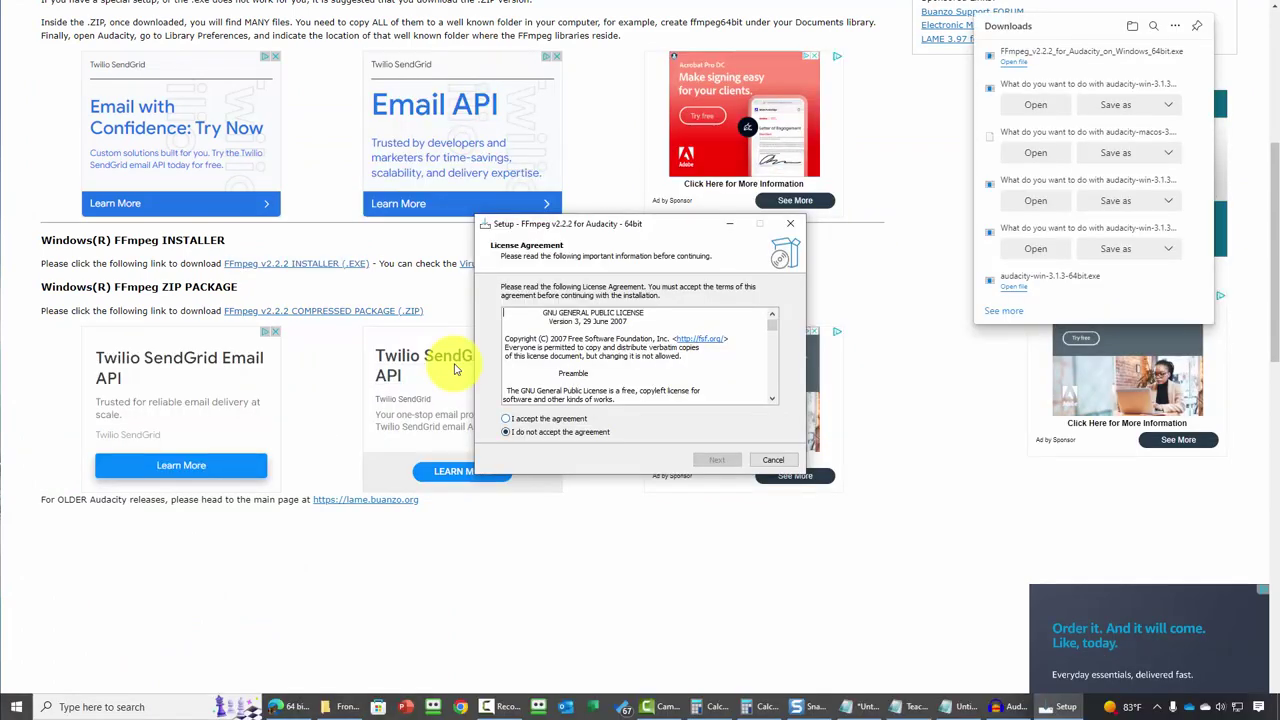
Step: Accept the FFmpeg v2.2.2 license agreement and continue setup with the destination C:\Program Files\FFmpeg For Audacity
key(alt+a)
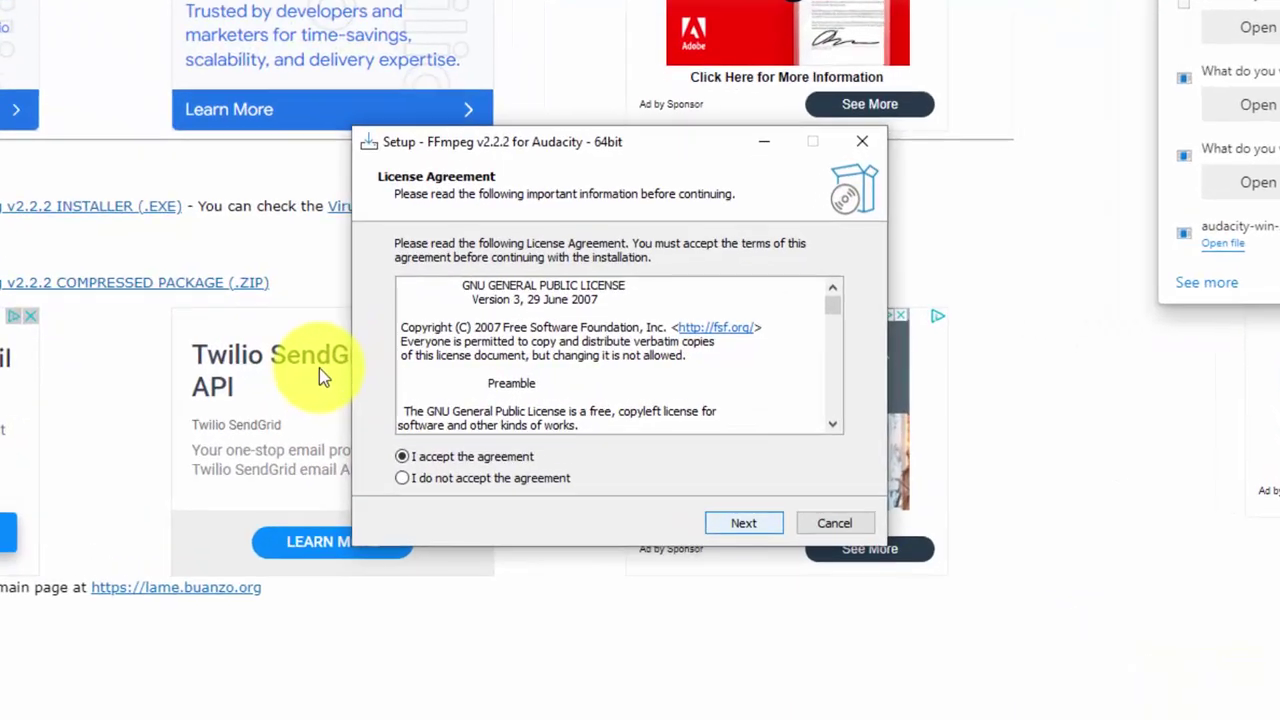
key(Return)
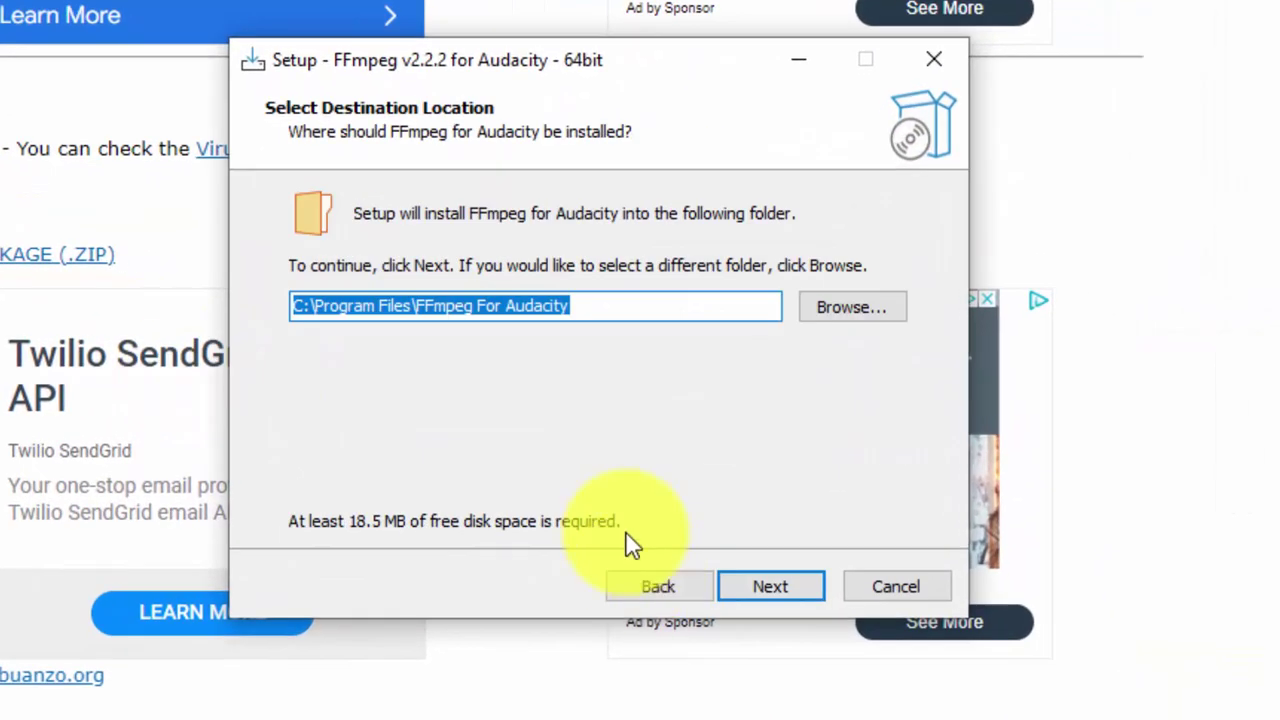
click(754, 586)
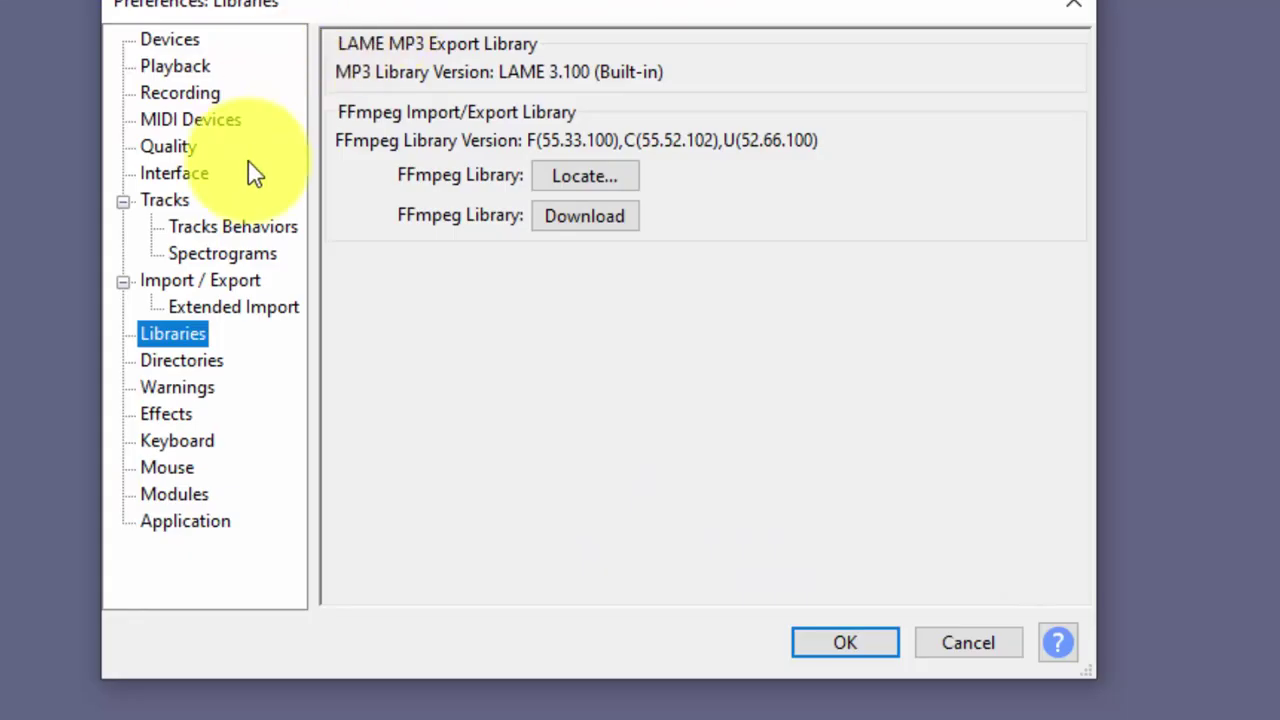
Step: Check FFmpeg library detection in Audacity's Libraries preferences and decline to locate the libraries manually
click(588, 186)
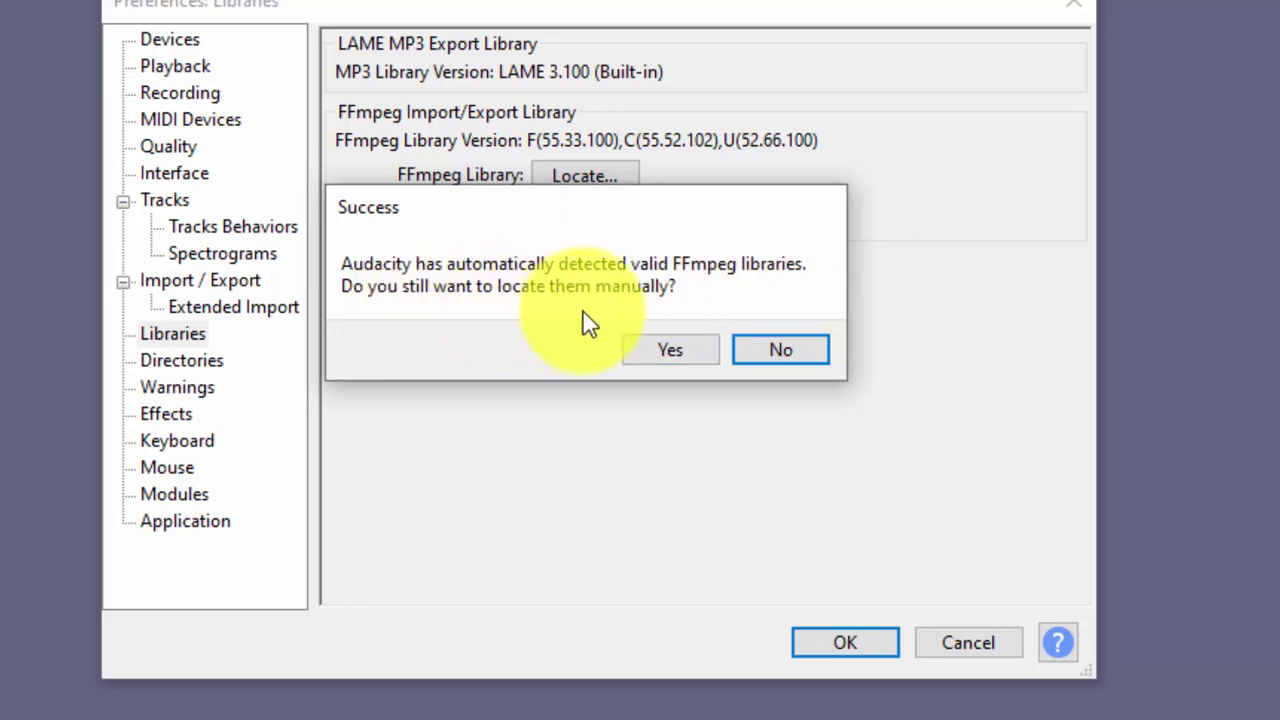
click(762, 352)
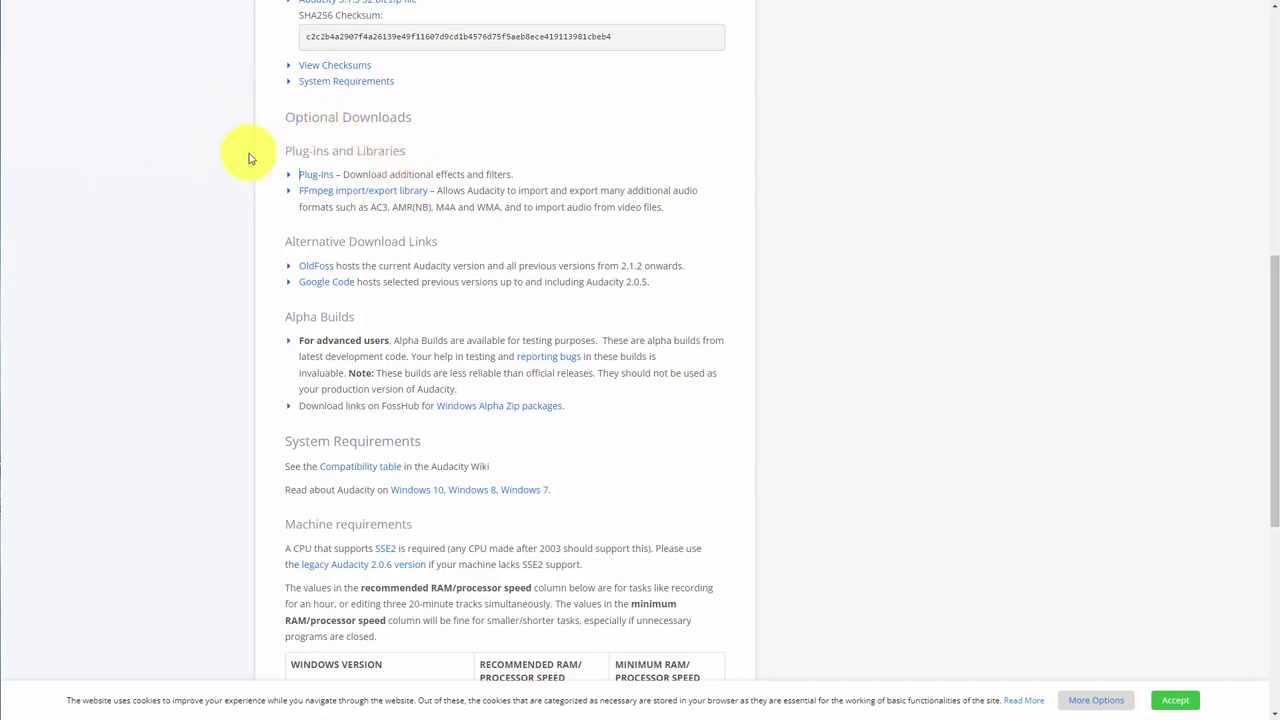
Step: Open the Plug-Ins page from the Audacity downloads and examine its supported plugin formats and popular plugins
click(316, 178)
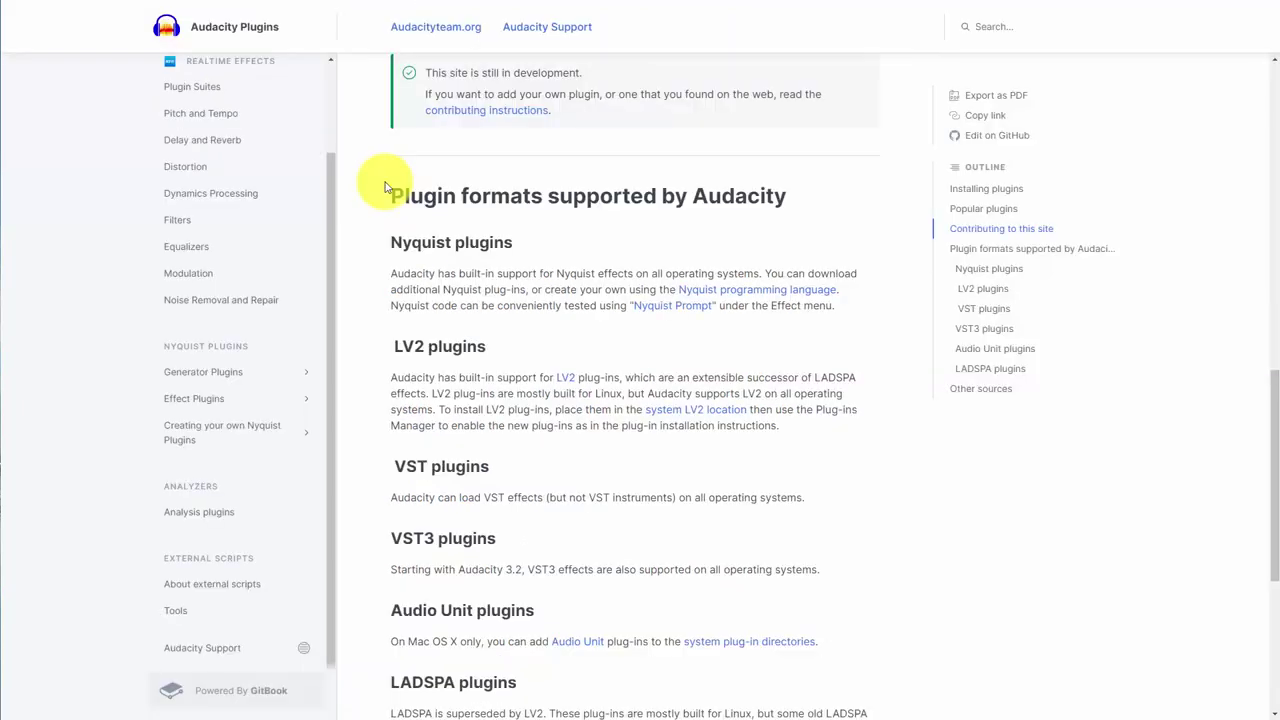
scroll(386, 186, down, 2)
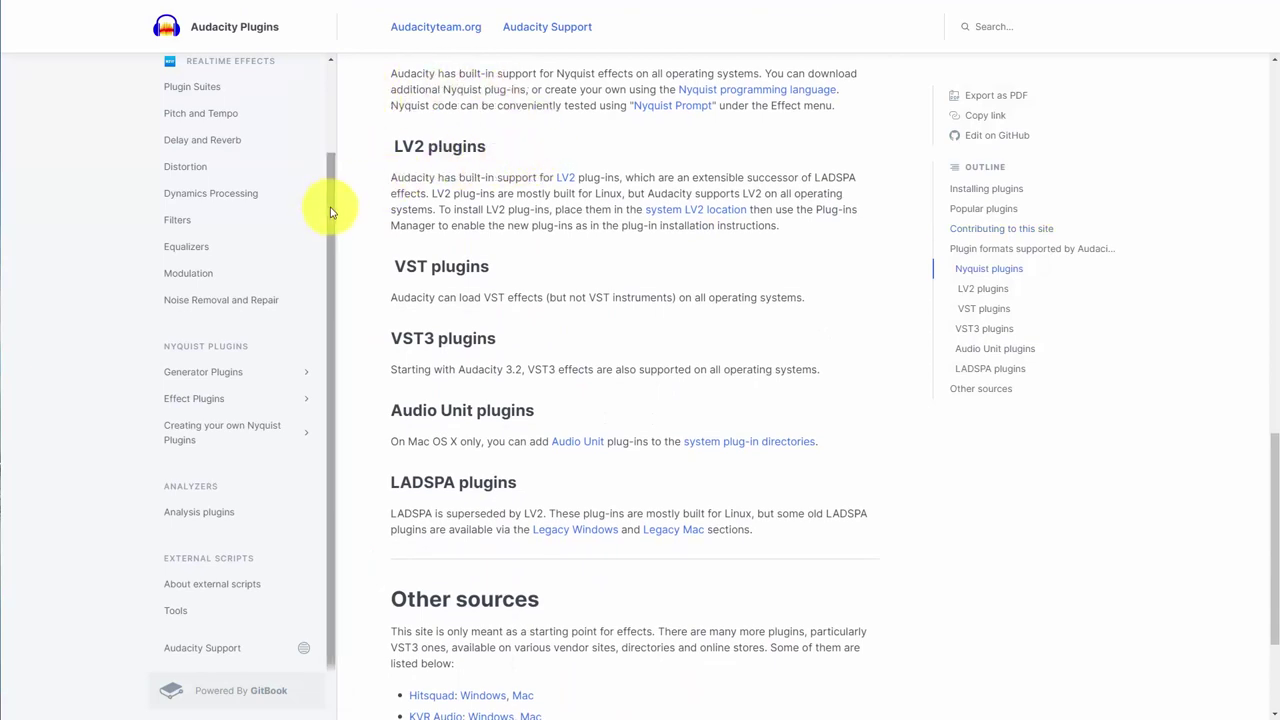
scroll(400, 235, up, 6)
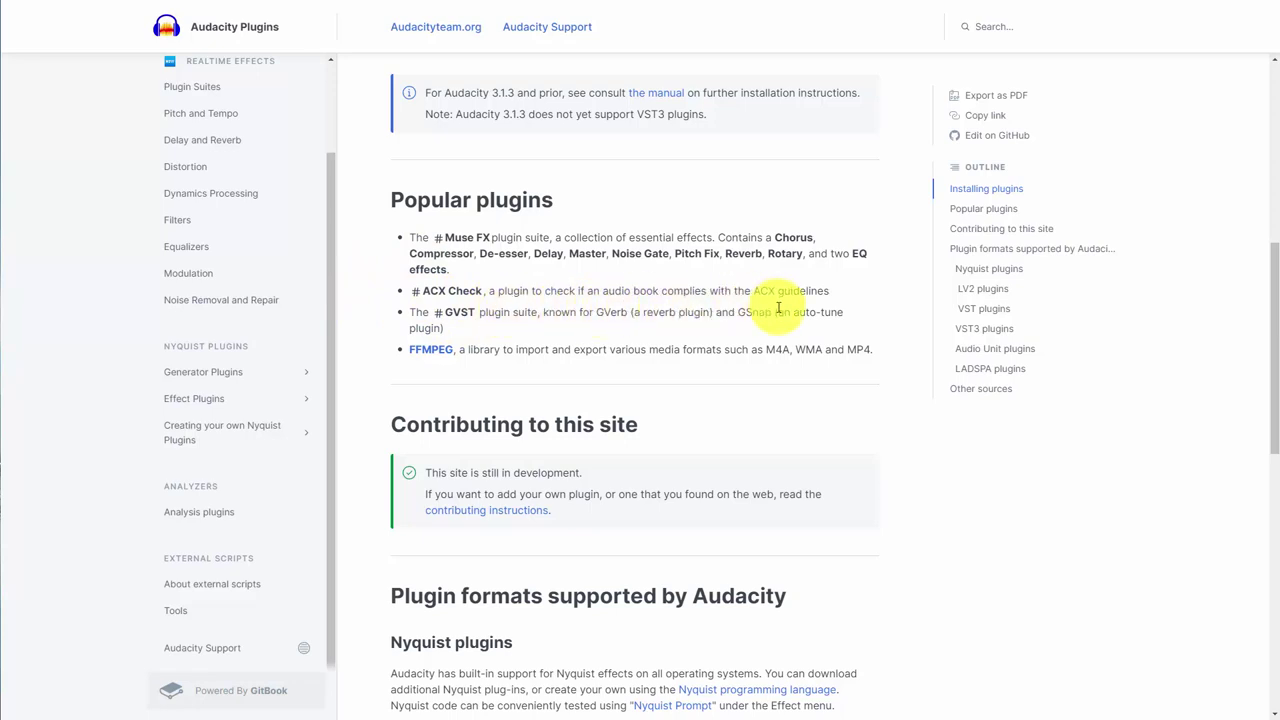
Step: Open the ACX Check analyzer's entry, expand and read its details, and return to the popular plugins list
click(449, 296)
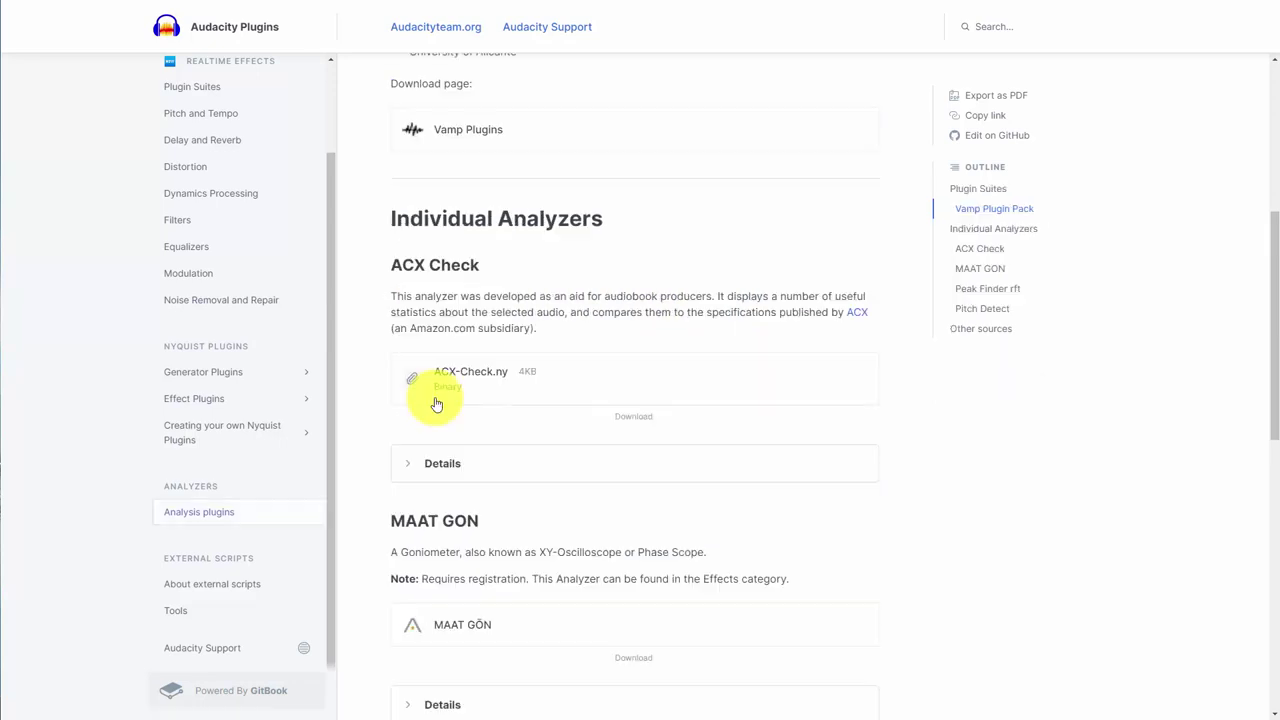
click(407, 466)
scroll(414, 471, down, 2)
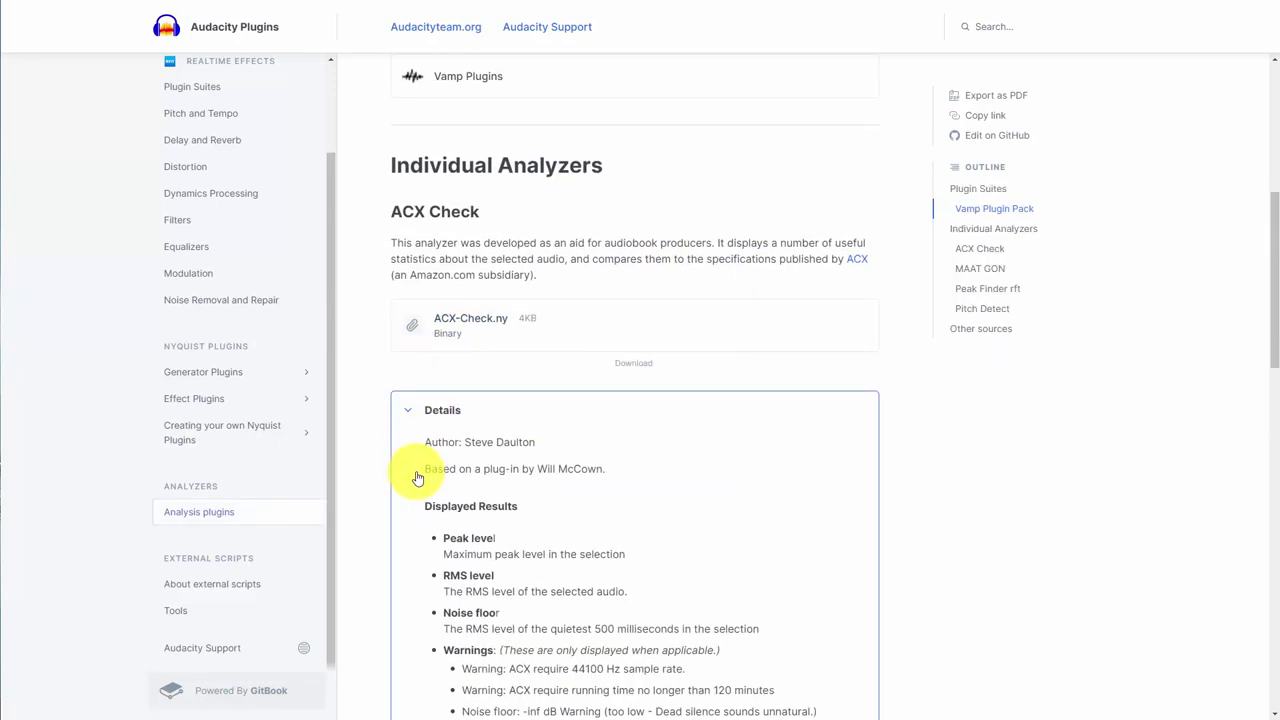
key(alt+Left)
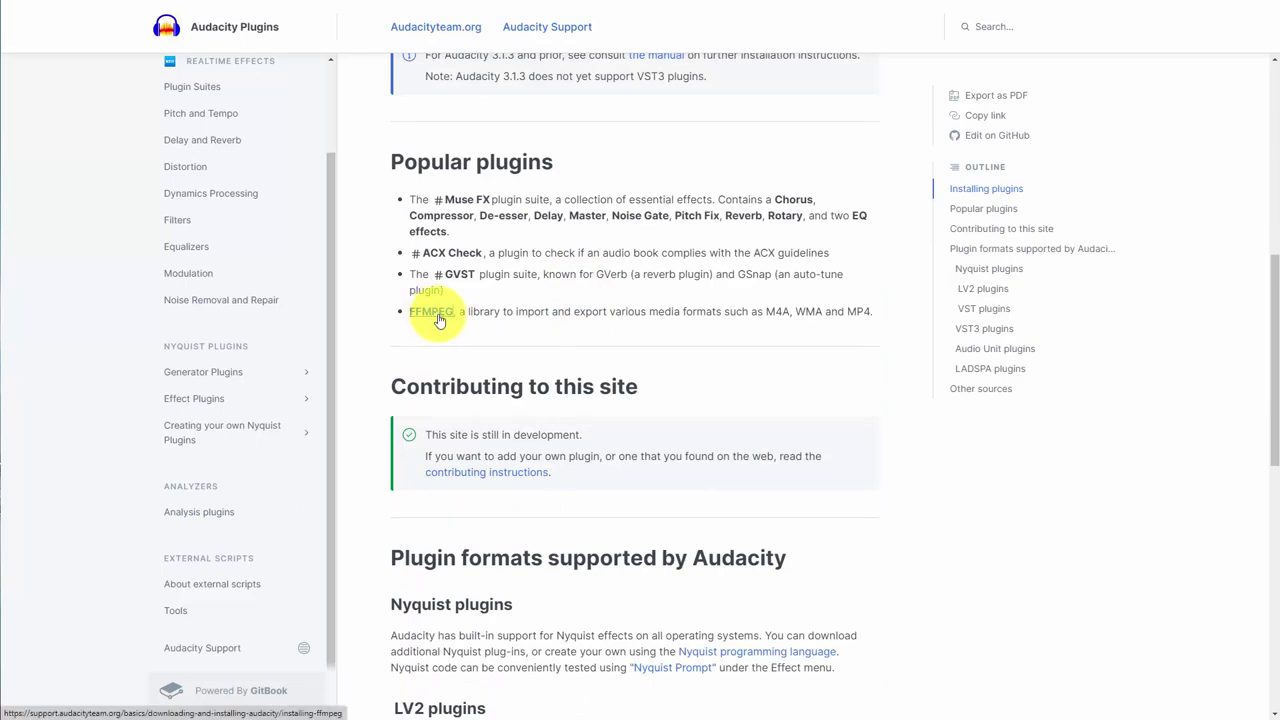
Step: Open the FFMPEG entry in the popular plugins list and review its Windows installation instructions
click(432, 313)
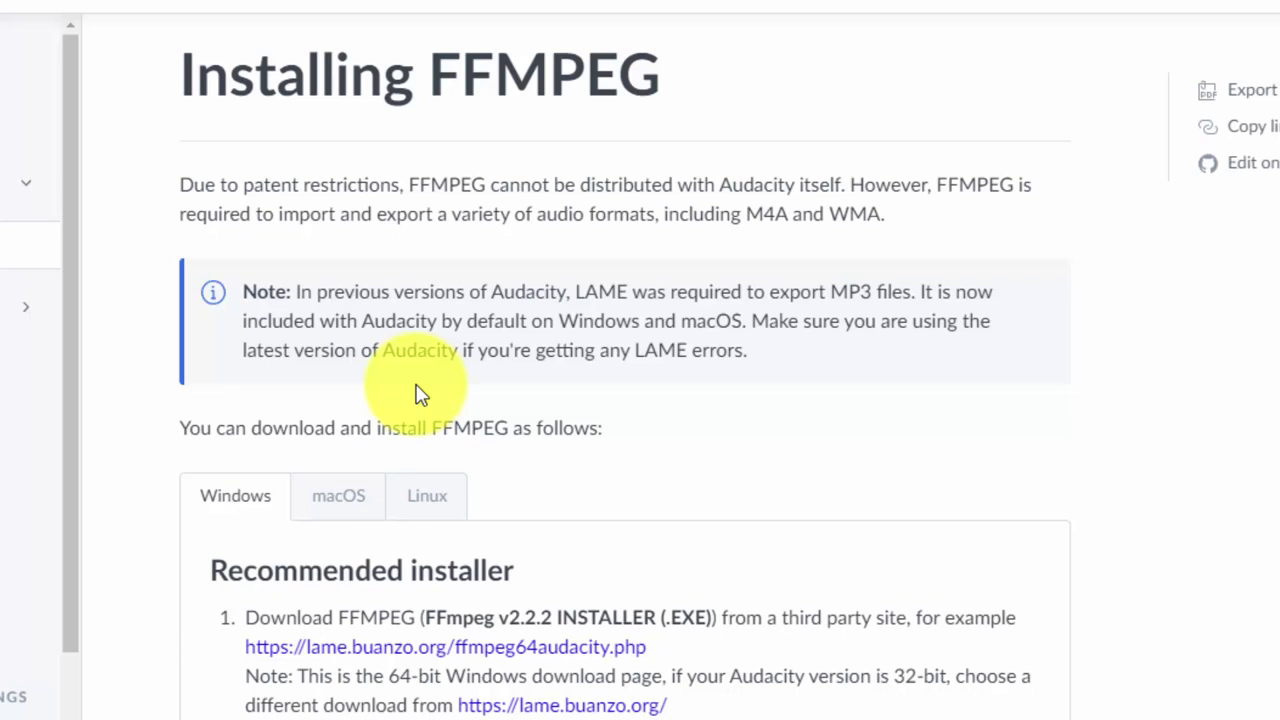
scroll(671, 309, down, 3)
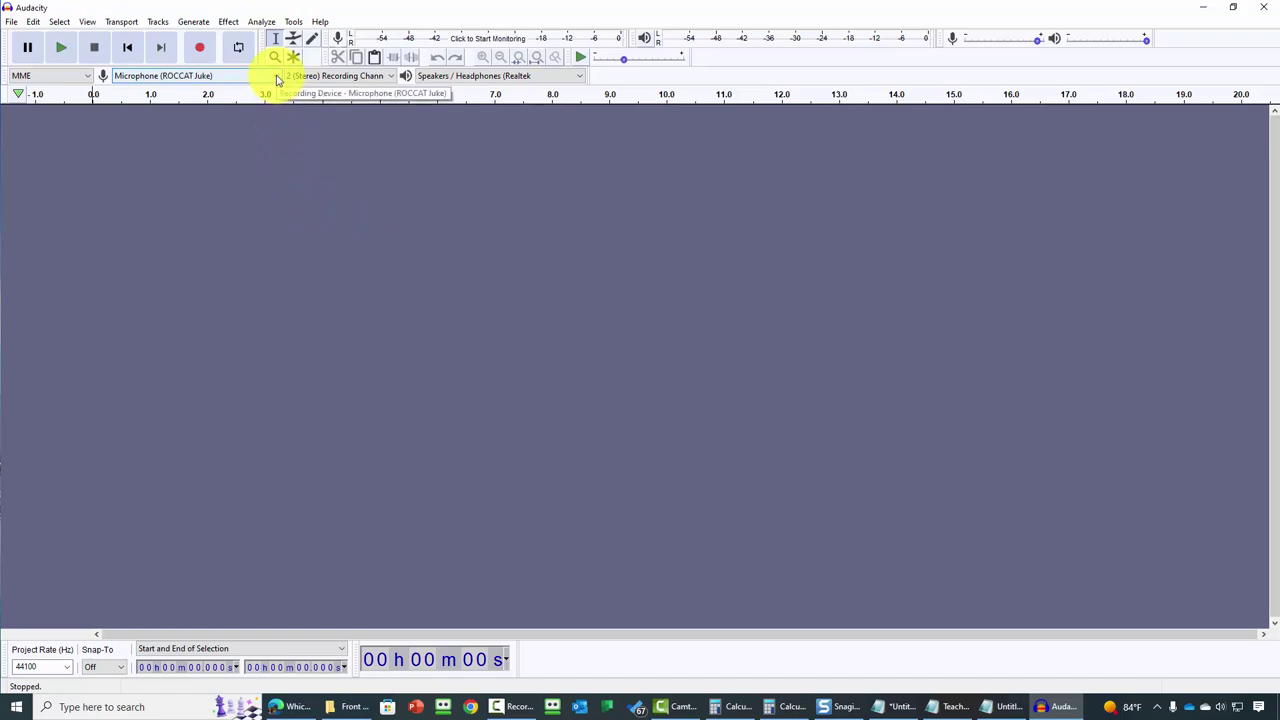
Step: Switch to Audacity and set the recording device to Microphone (ROCCAT Juke)
click(277, 78)
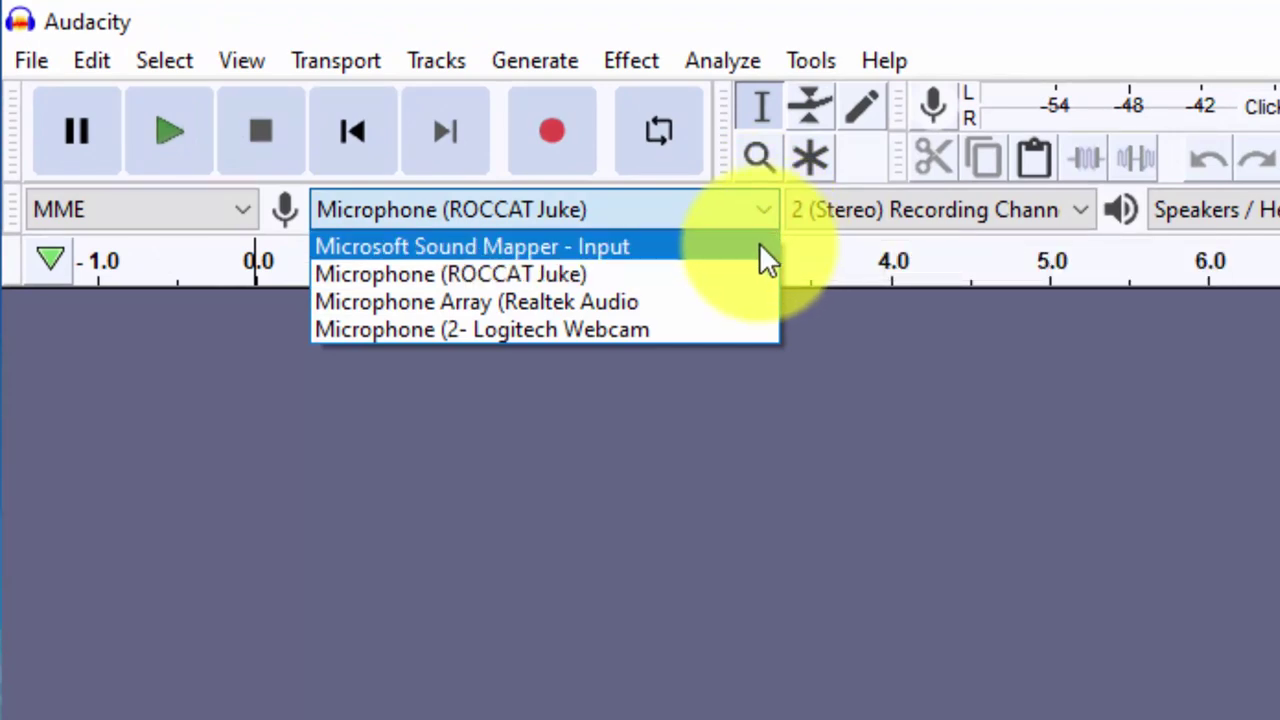
click(707, 274)
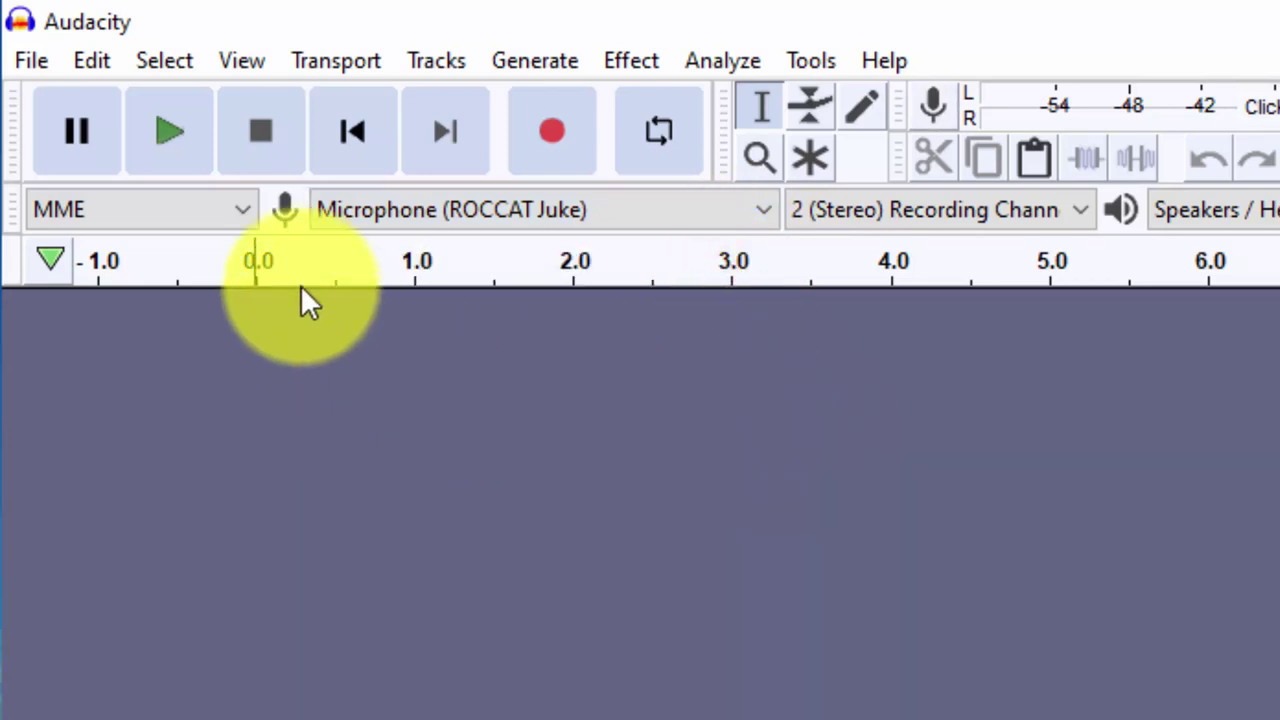
Step: Choose MME as the audio host, record a microphone test of about 10 seconds, and return the playhead to the start
click(243, 226)
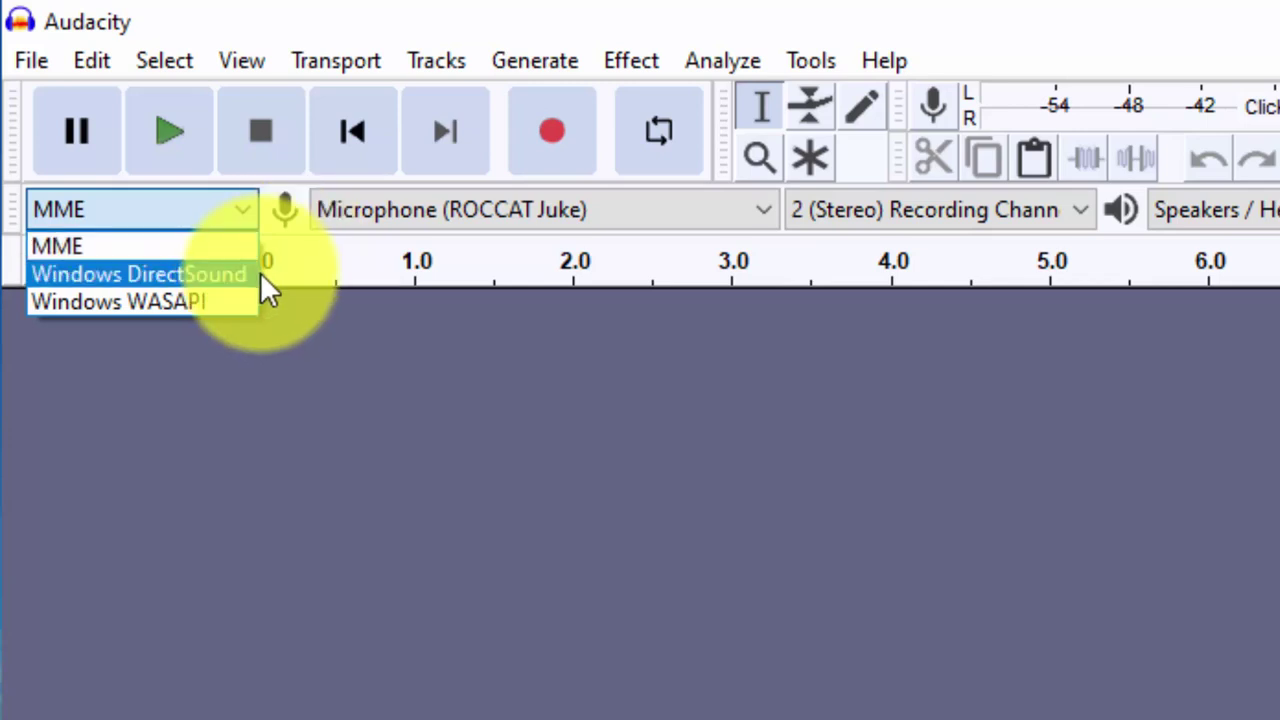
click(148, 247)
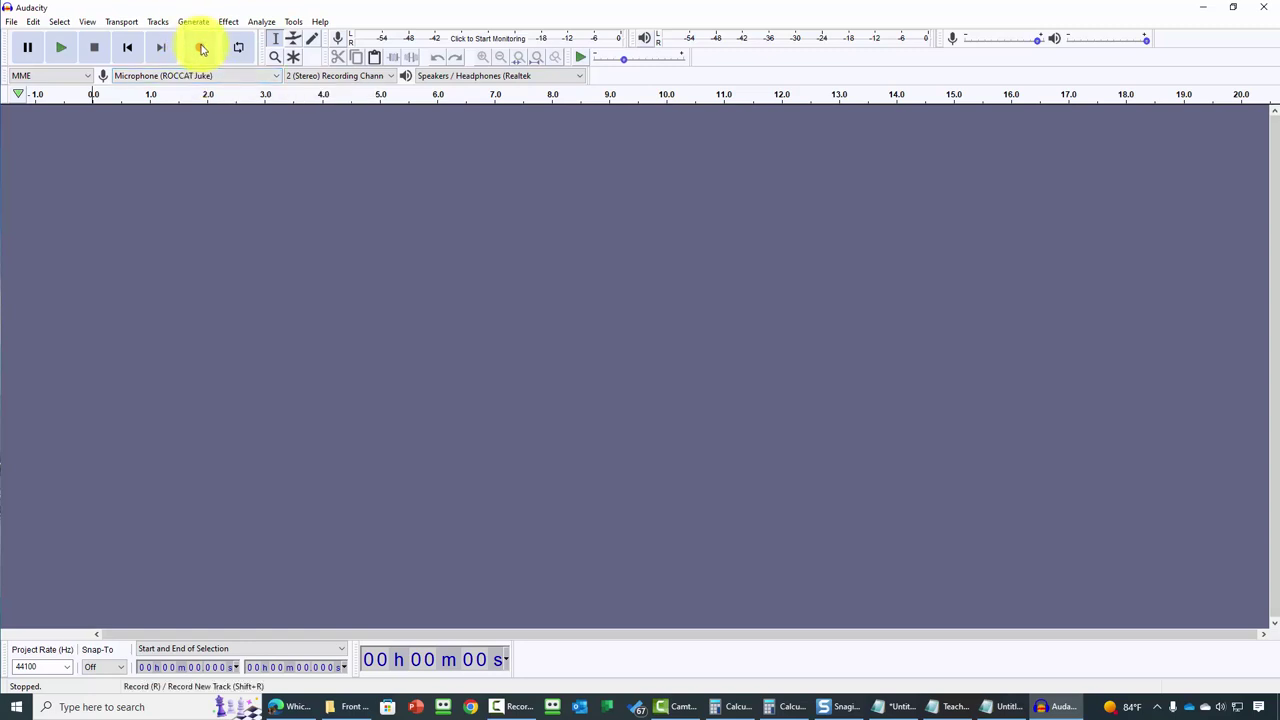
click(200, 47)
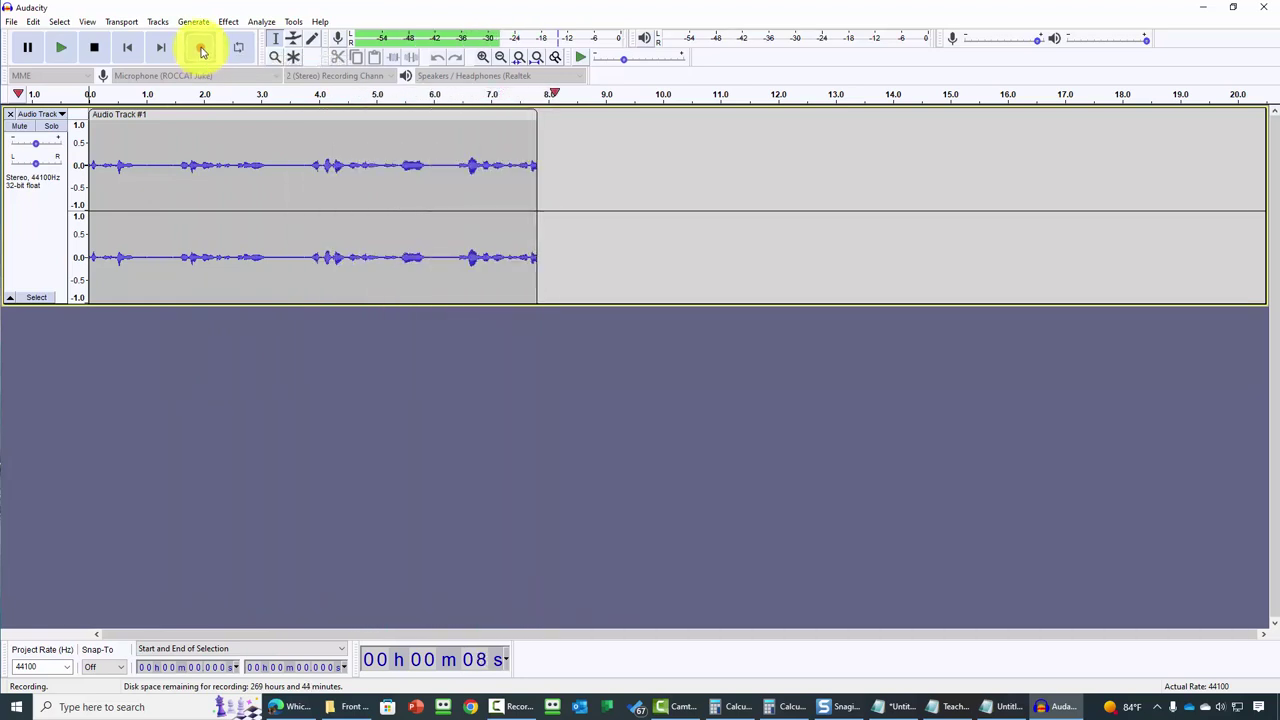
key(p)
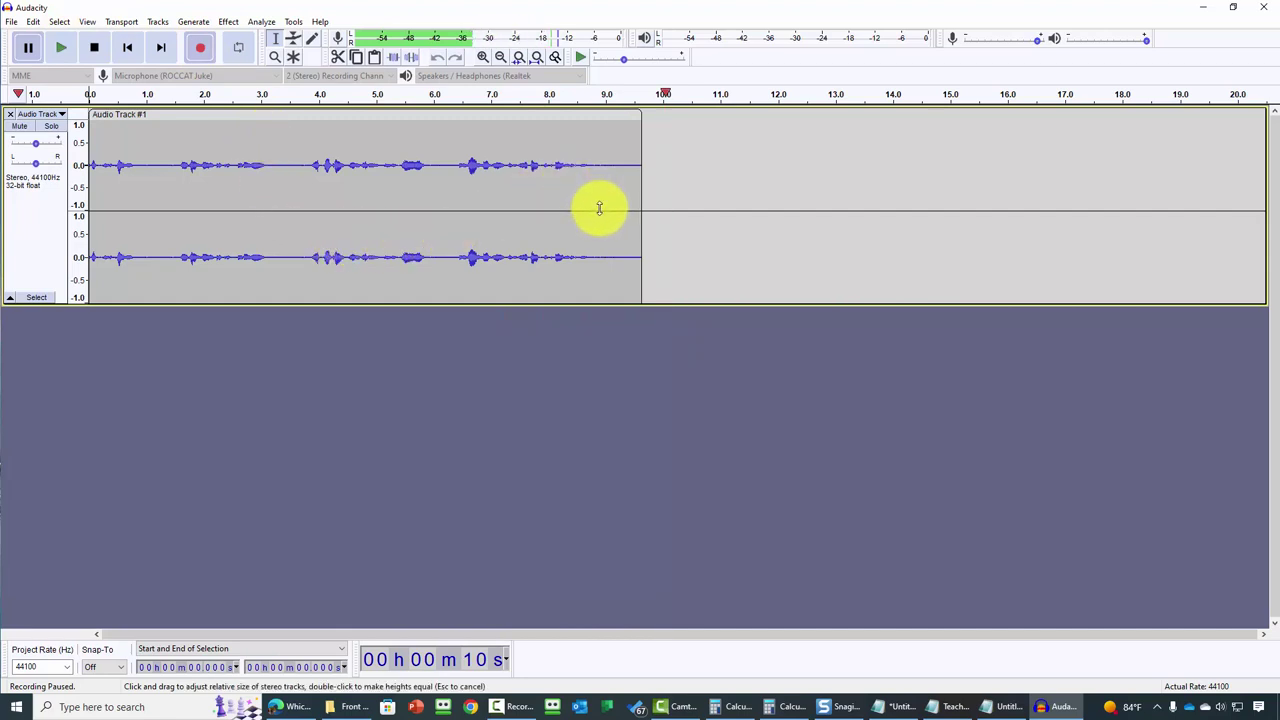
click(130, 48)
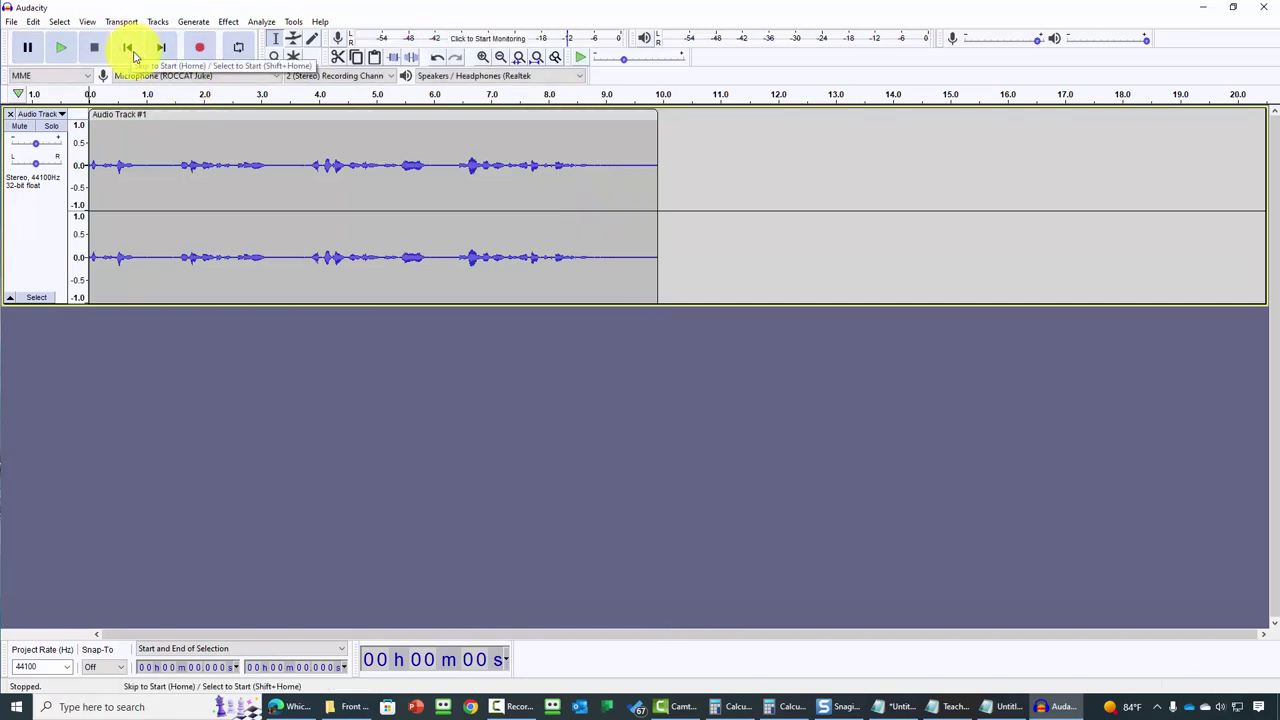
Step: Set the playback device to Speakers (ROCCAT Juke) and undo the microphone test recording
click(582, 76)
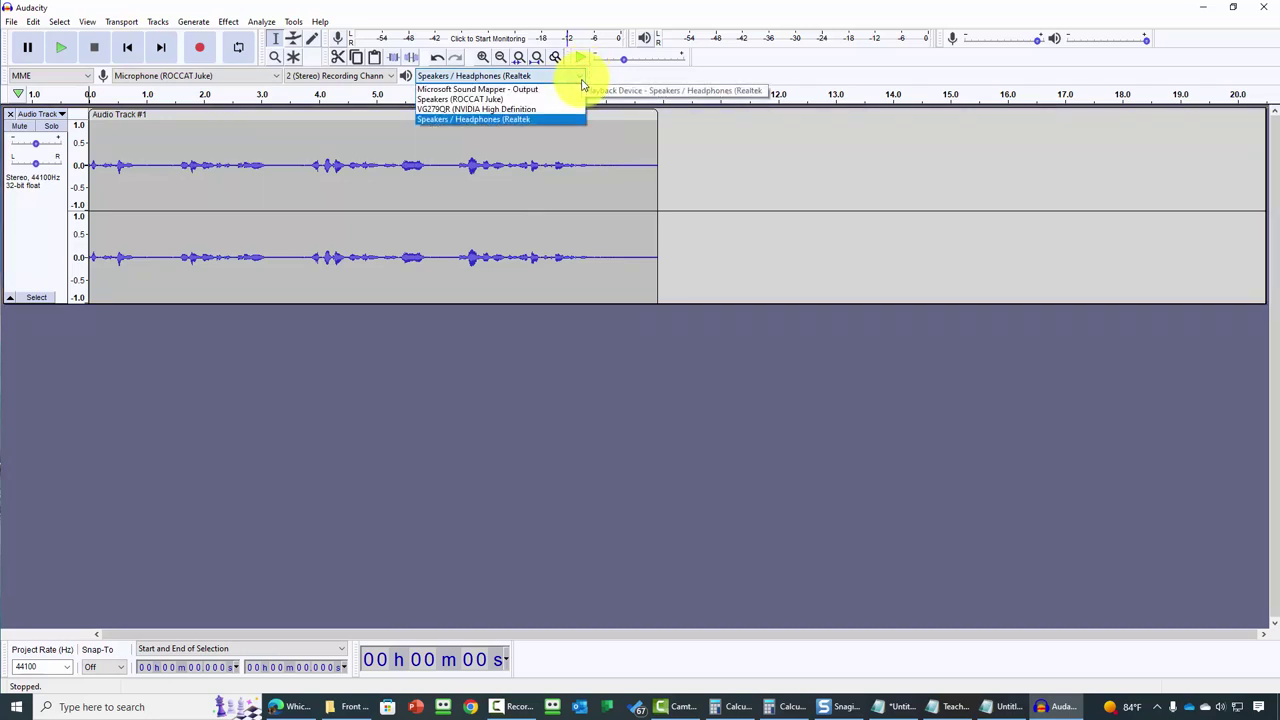
click(400, 331)
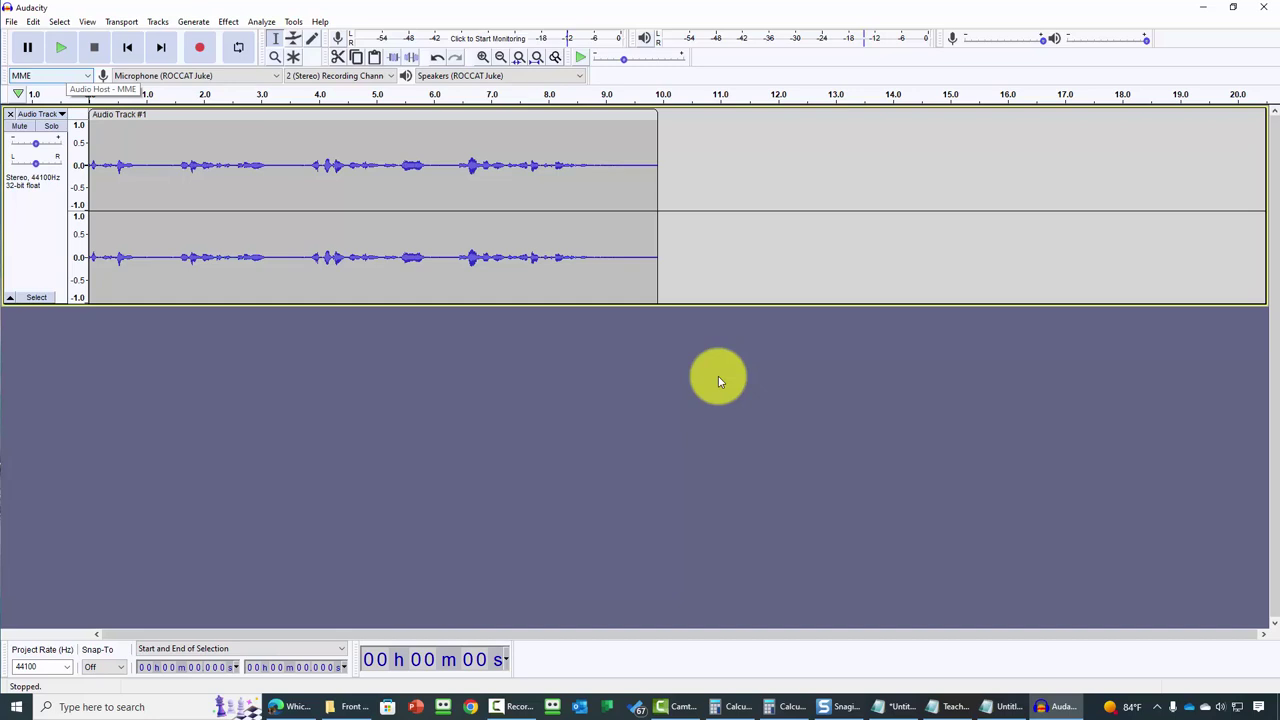
key(ctrl+z)
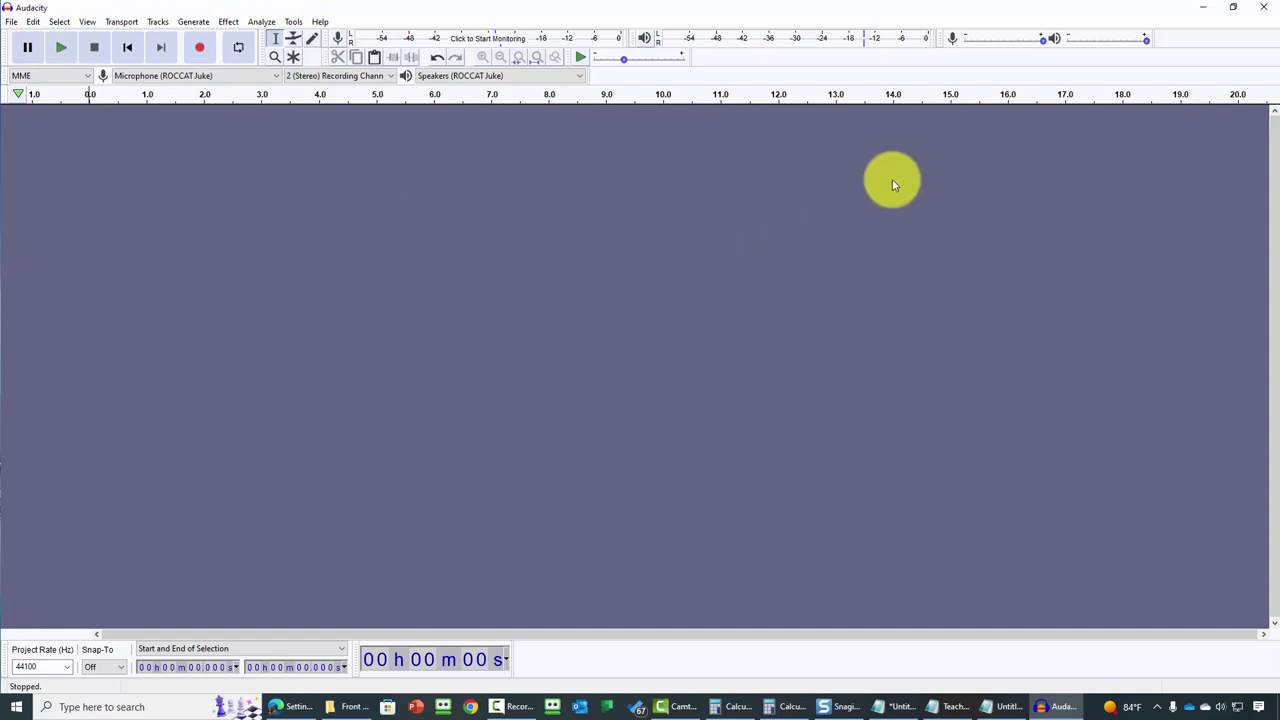
Step: Check the recording volume control and monitor the microphone's input level before recording
mouse_move(1045, 45)
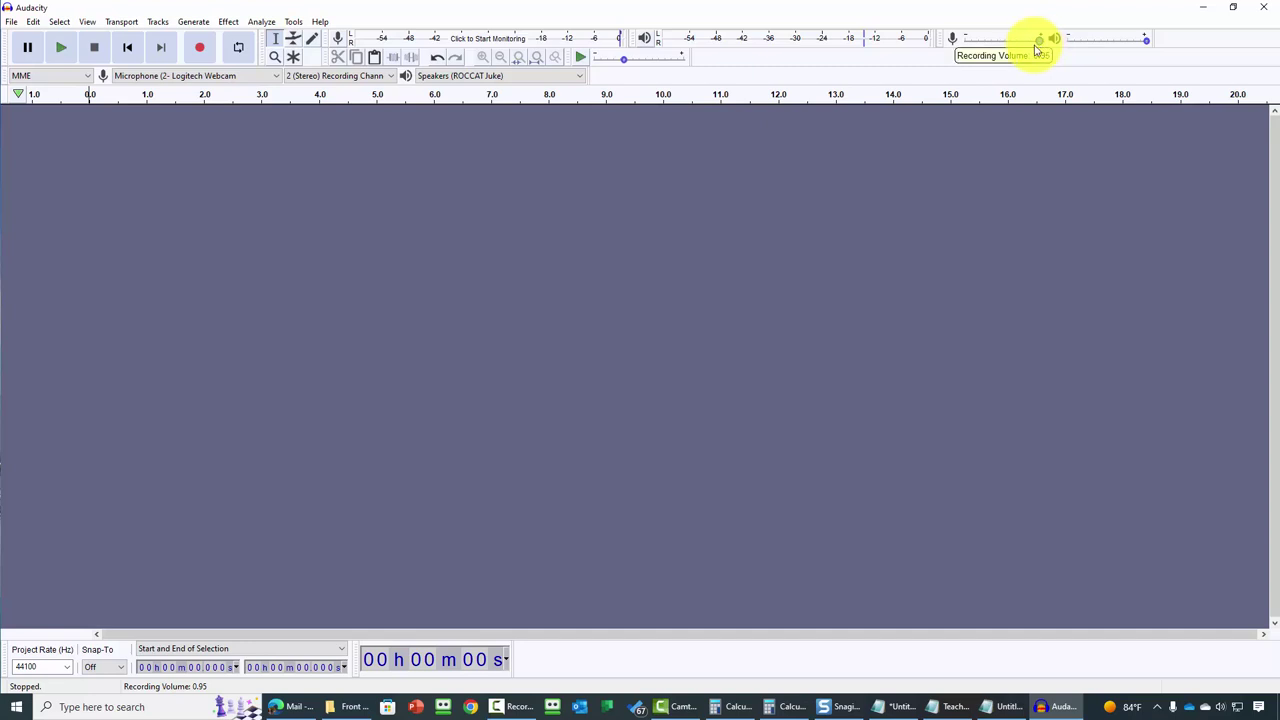
mouse_move(994, 40)
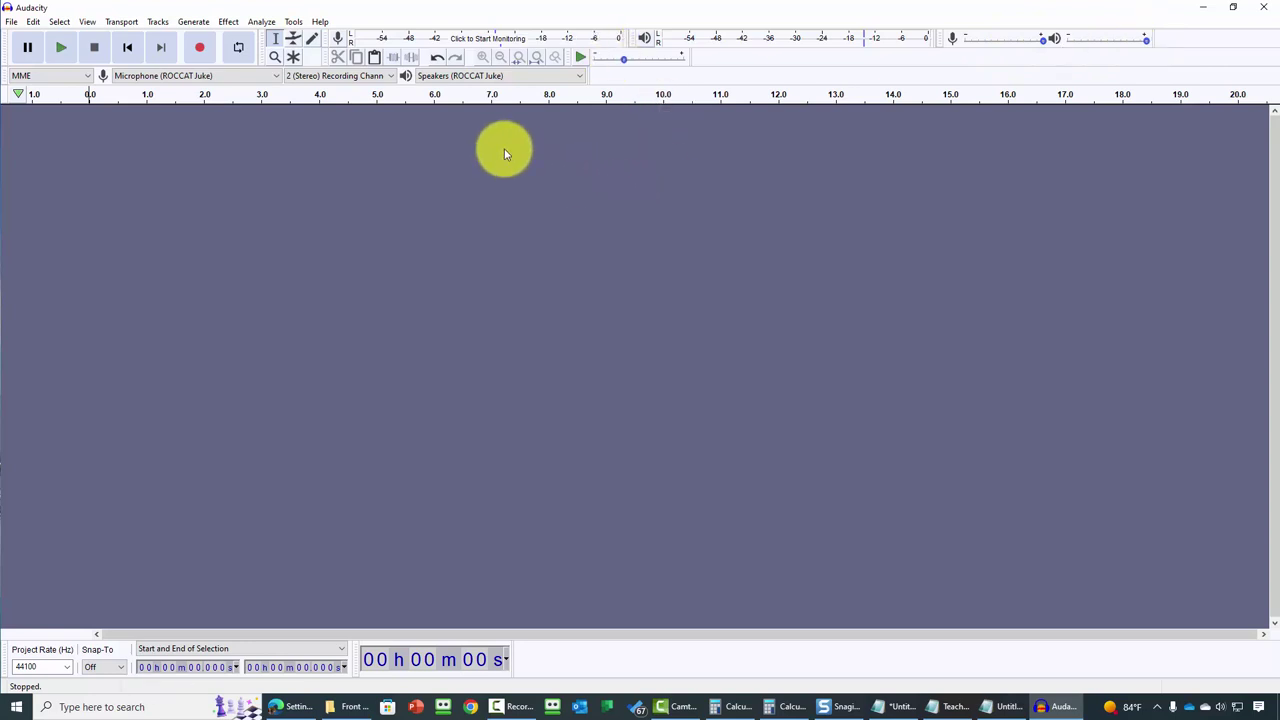
click(464, 40)
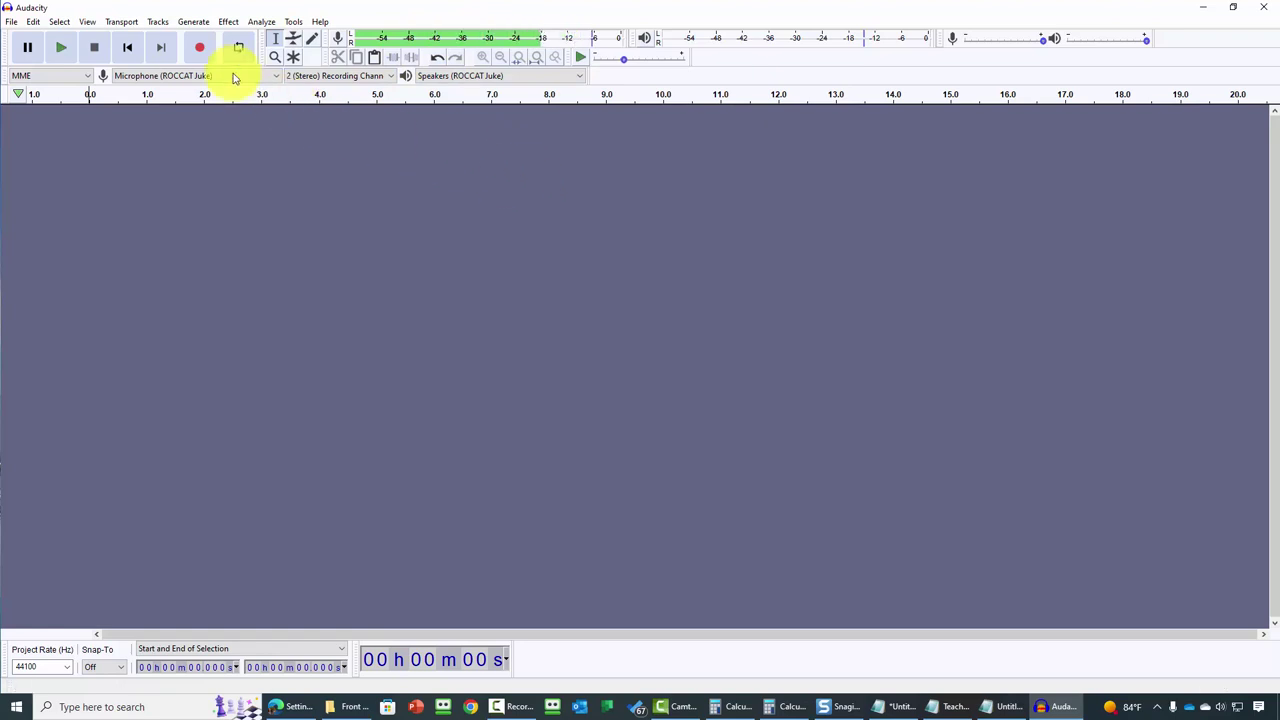
click(198, 50)
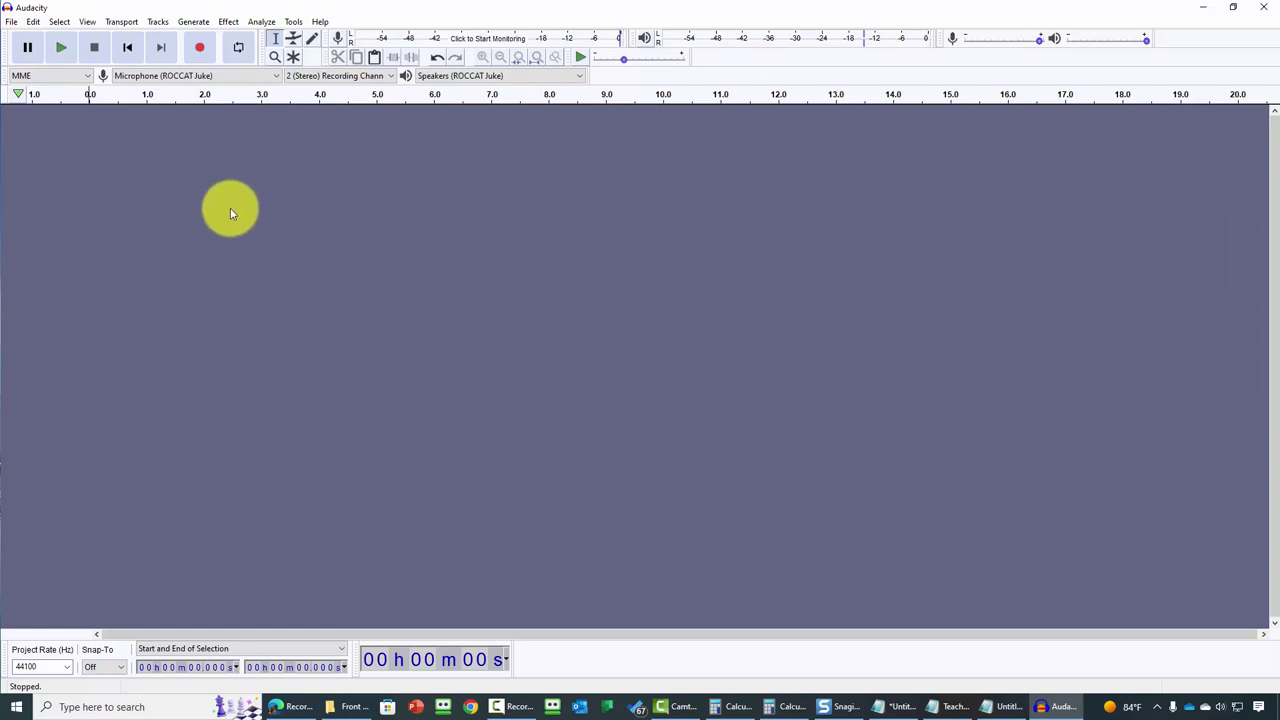
Step: Set the audio host to Windows WASAPI and the recording device to Speakers (ROCCAT Juke) (loopback)
click(87, 76)
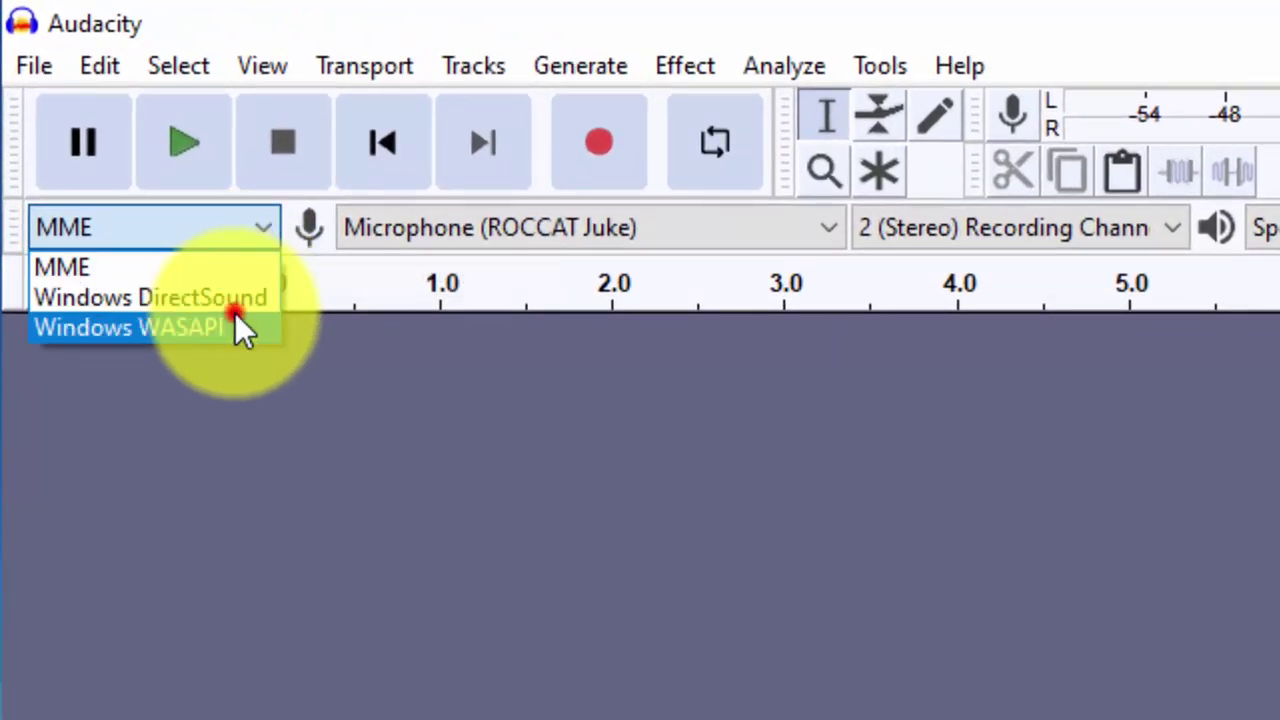
click(236, 316)
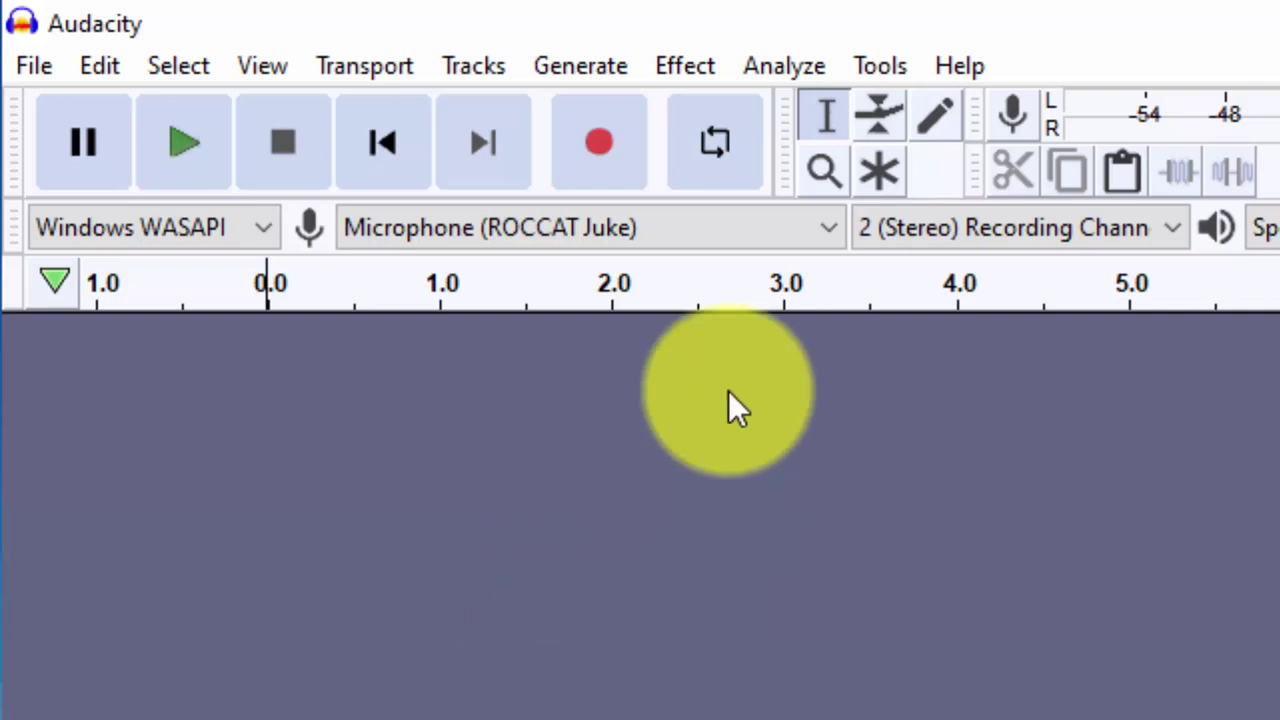
click(830, 221)
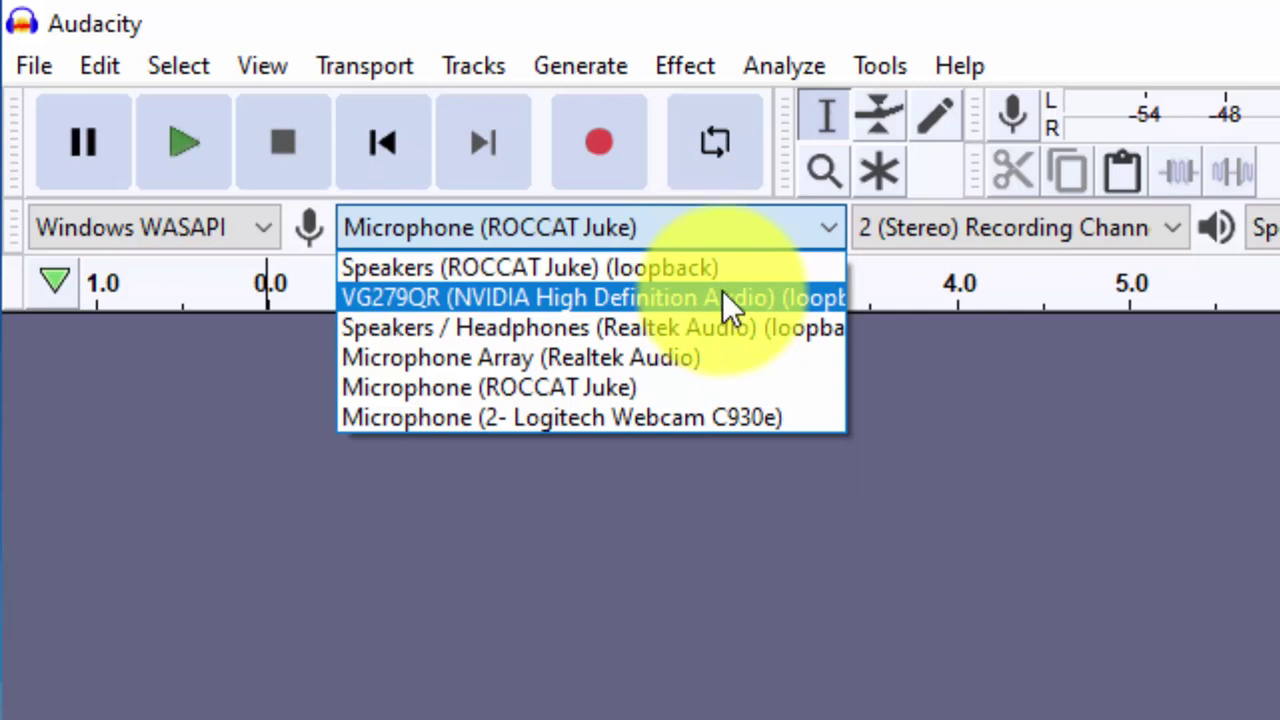
click(690, 267)
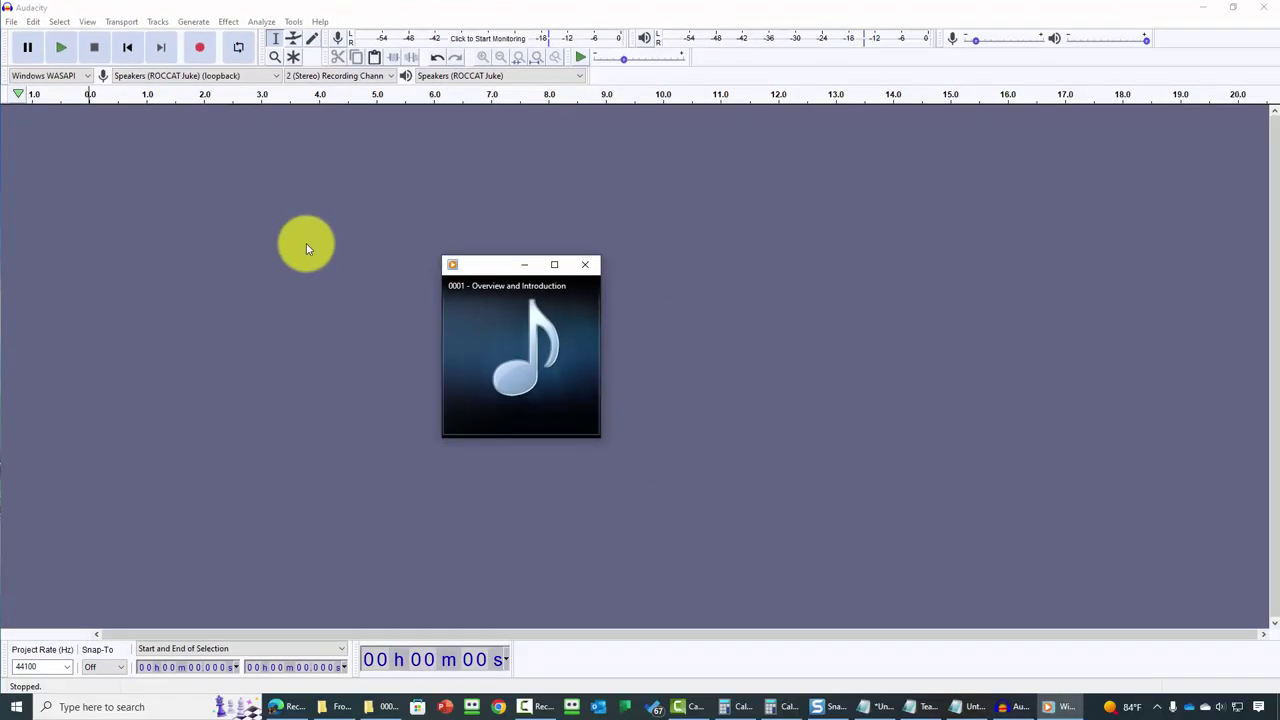
Step: Record the computer's audio while 0001 - Overview and Introduction plays in the media player, and remove the recorded track
click(519, 420)
mouse_move(513, 362)
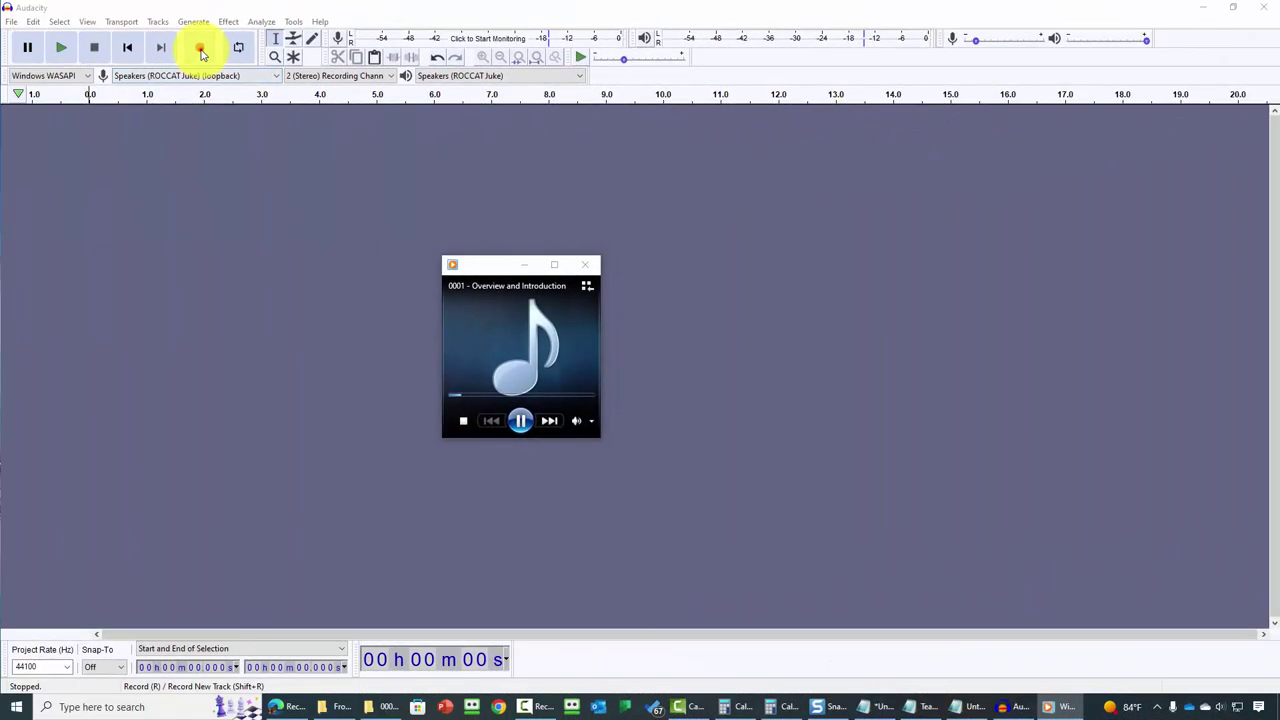
click(201, 50)
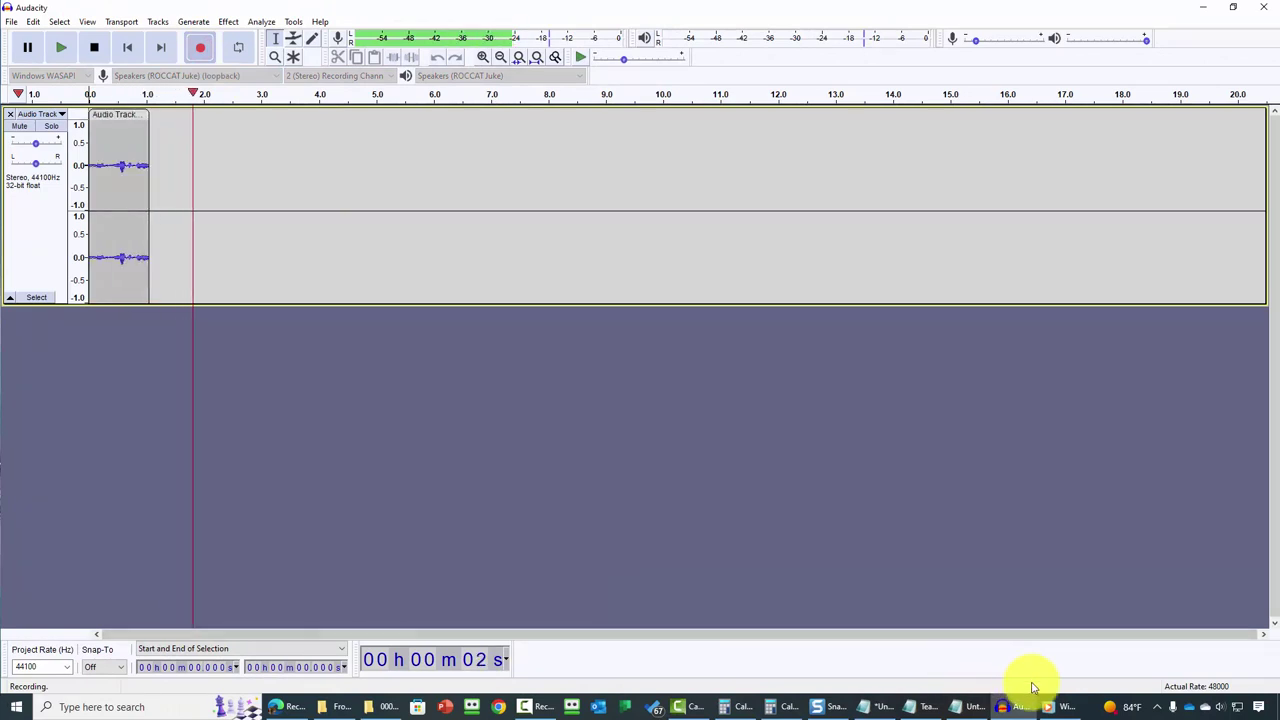
click(1057, 704)
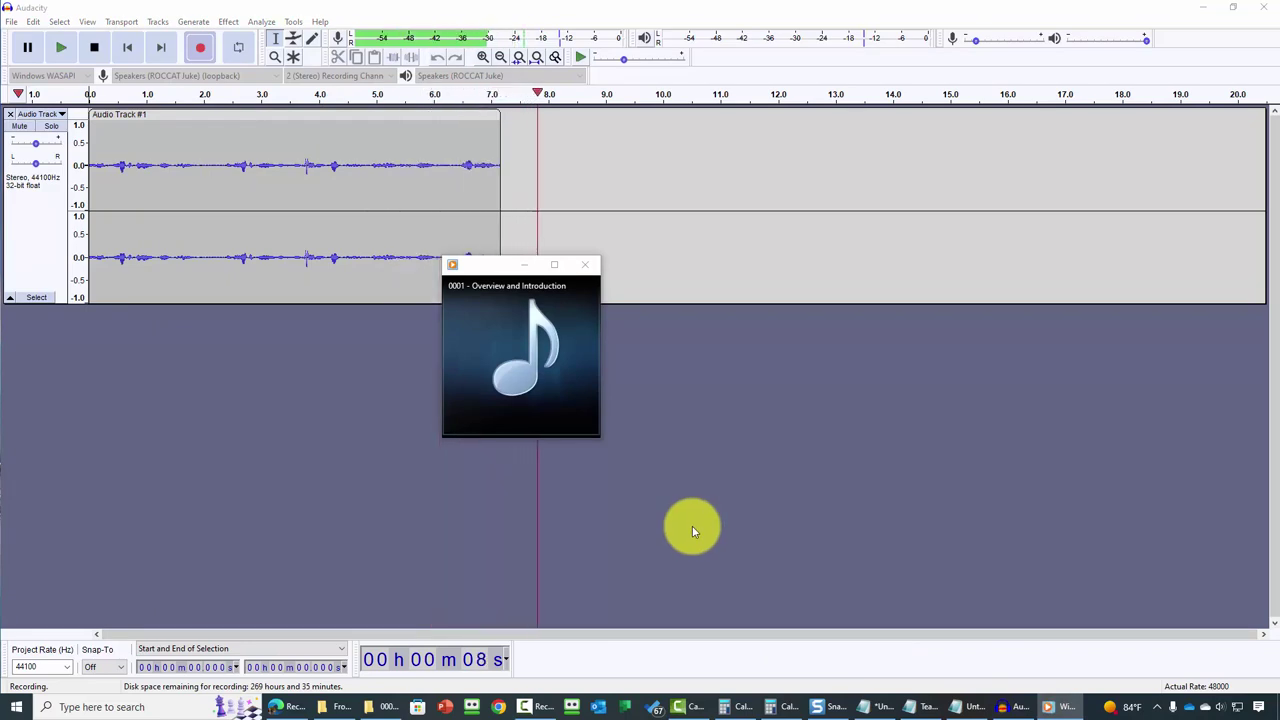
mouse_move(517, 408)
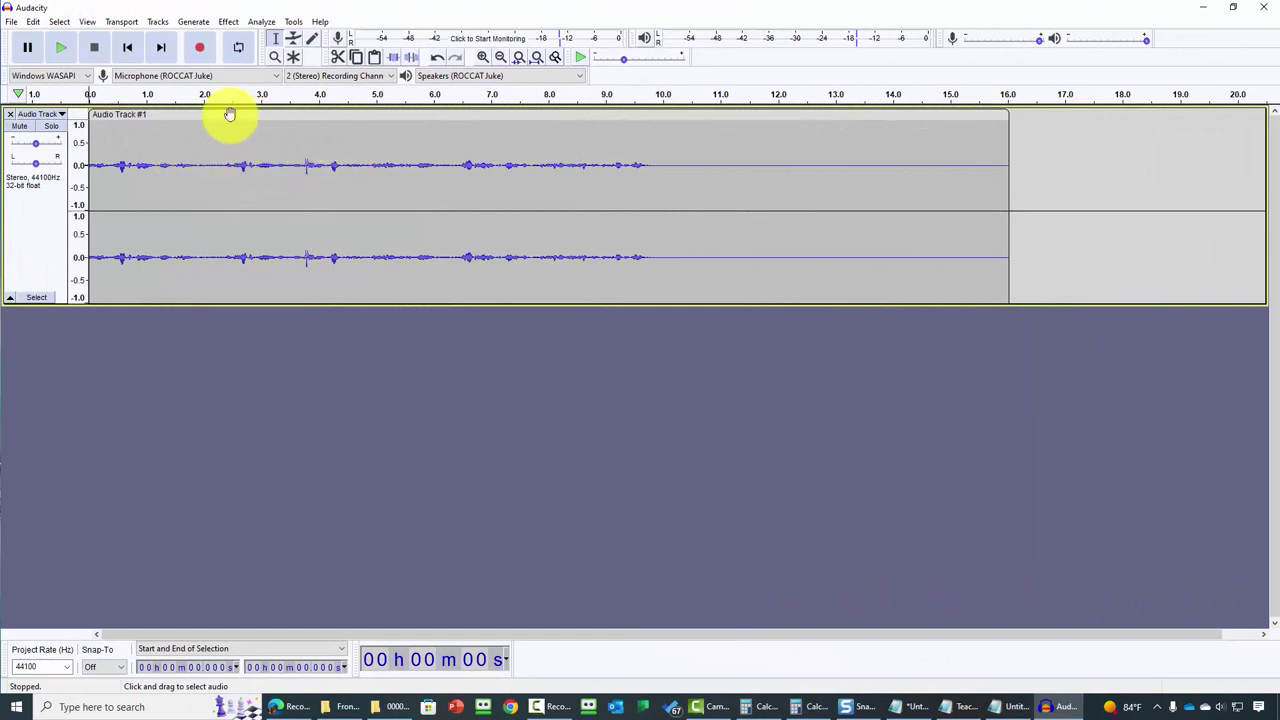
right_click(467, 264)
click(470, 279)
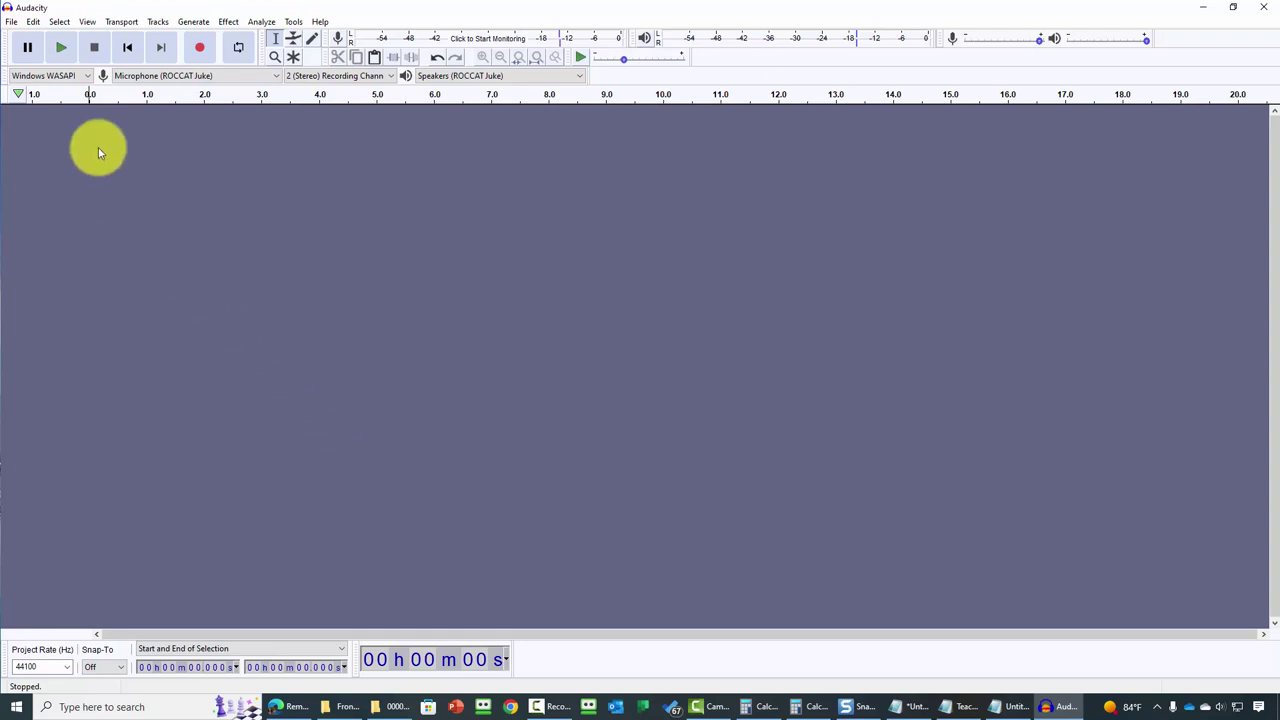
Step: Import the 0001 - Overview and Introduction audio file as a track
click(12, 21)
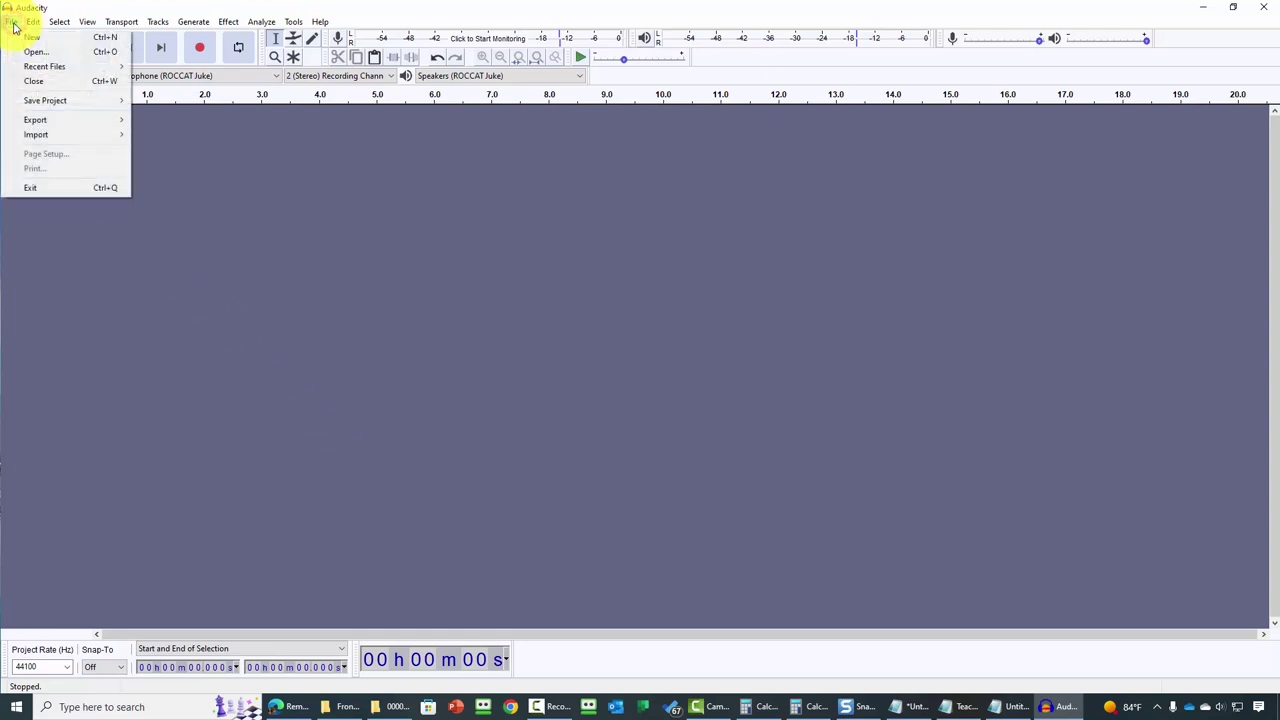
mouse_move(45, 138)
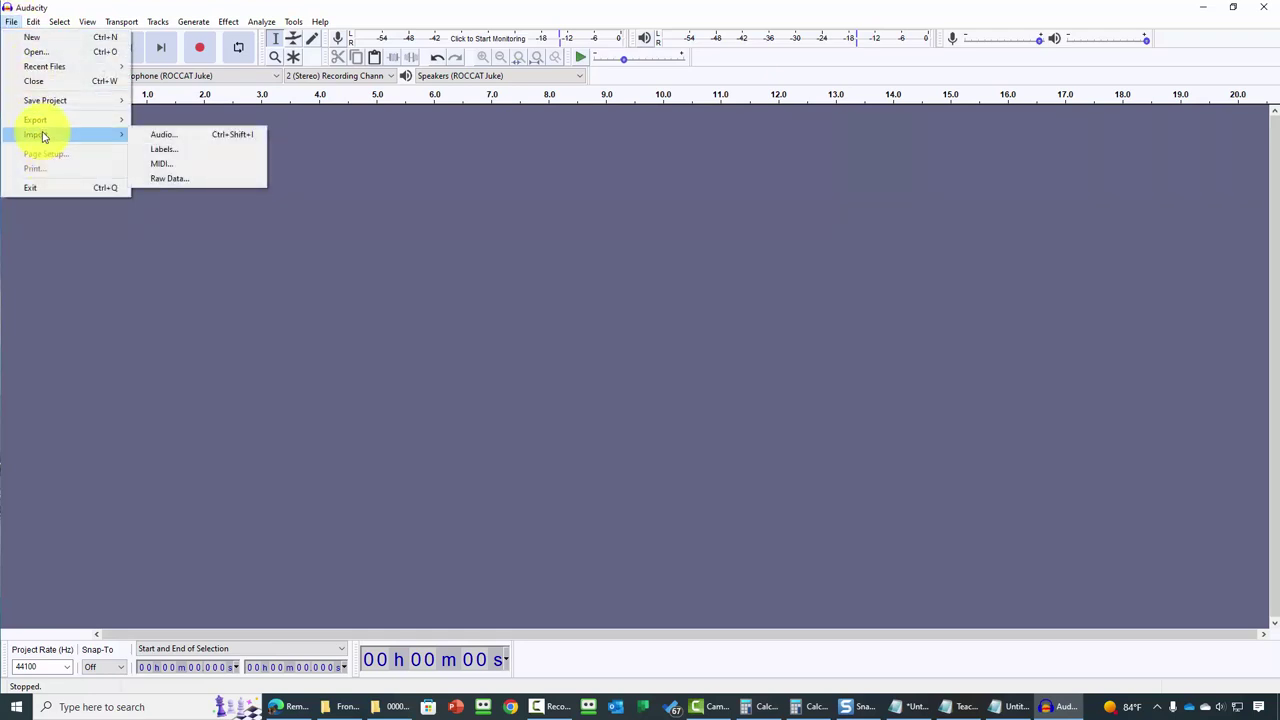
click(163, 134)
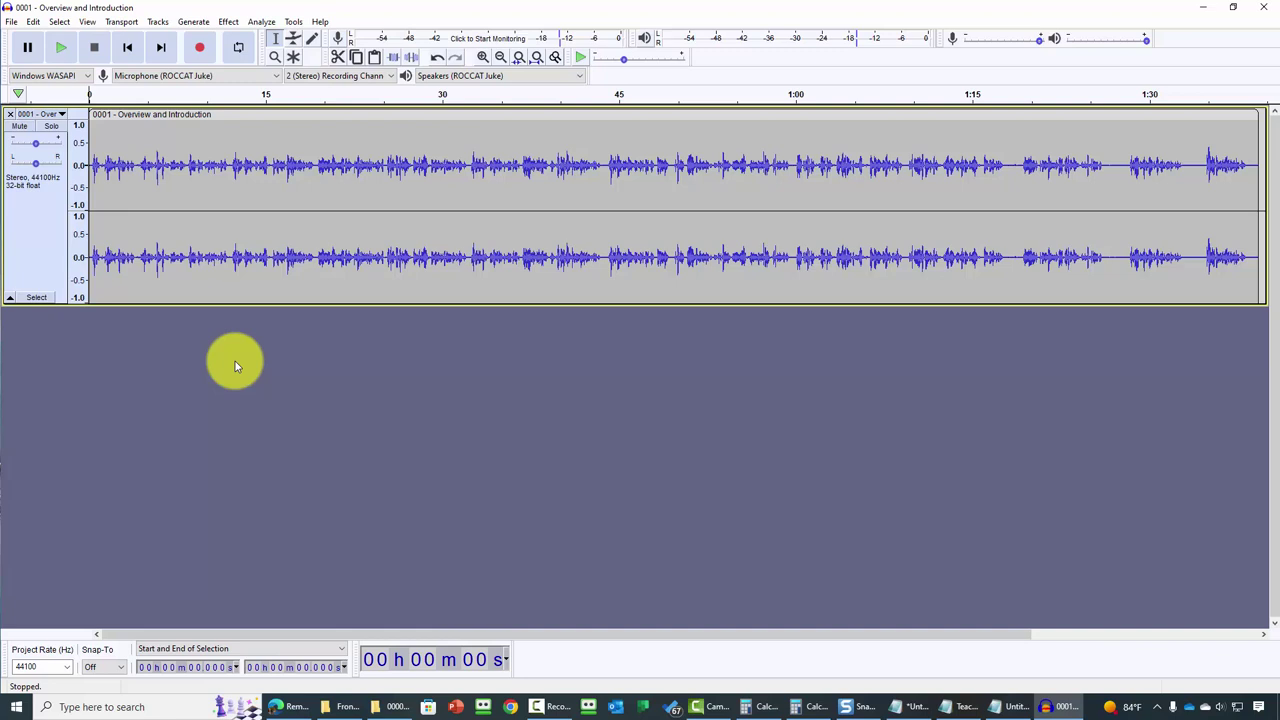
Step: Undo the import of the 0001 - Overview and Introduction audio track
click(33, 21)
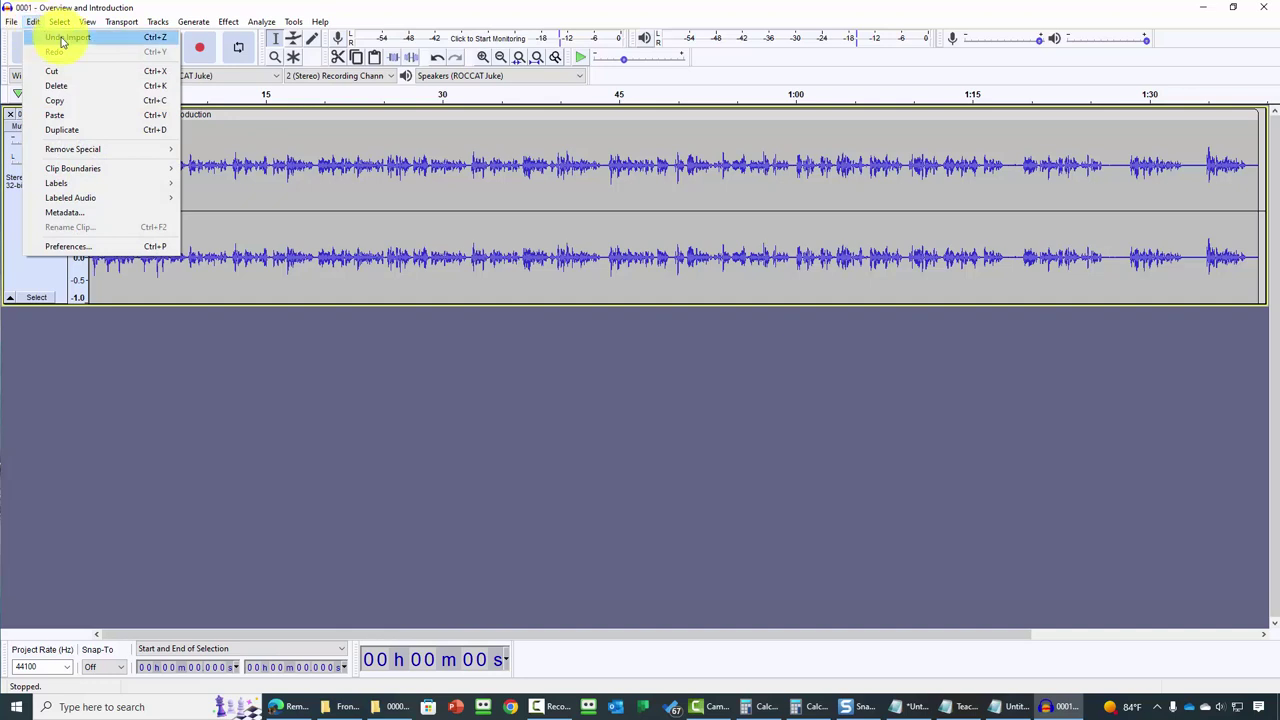
key(Escape)
key(ctrl+z)
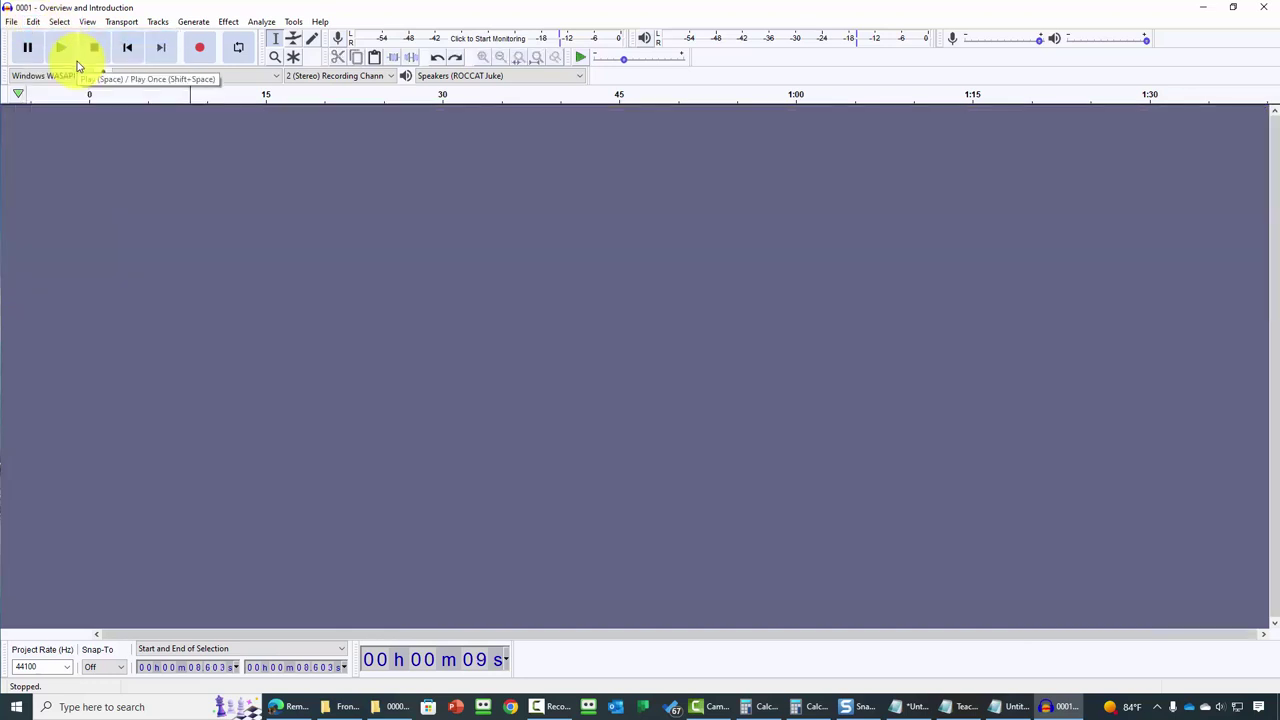
Step: Import the audio of the video 0001 - Overview and Introduction.mp4 from the 0000 - Front End Videos folder
click(10, 22)
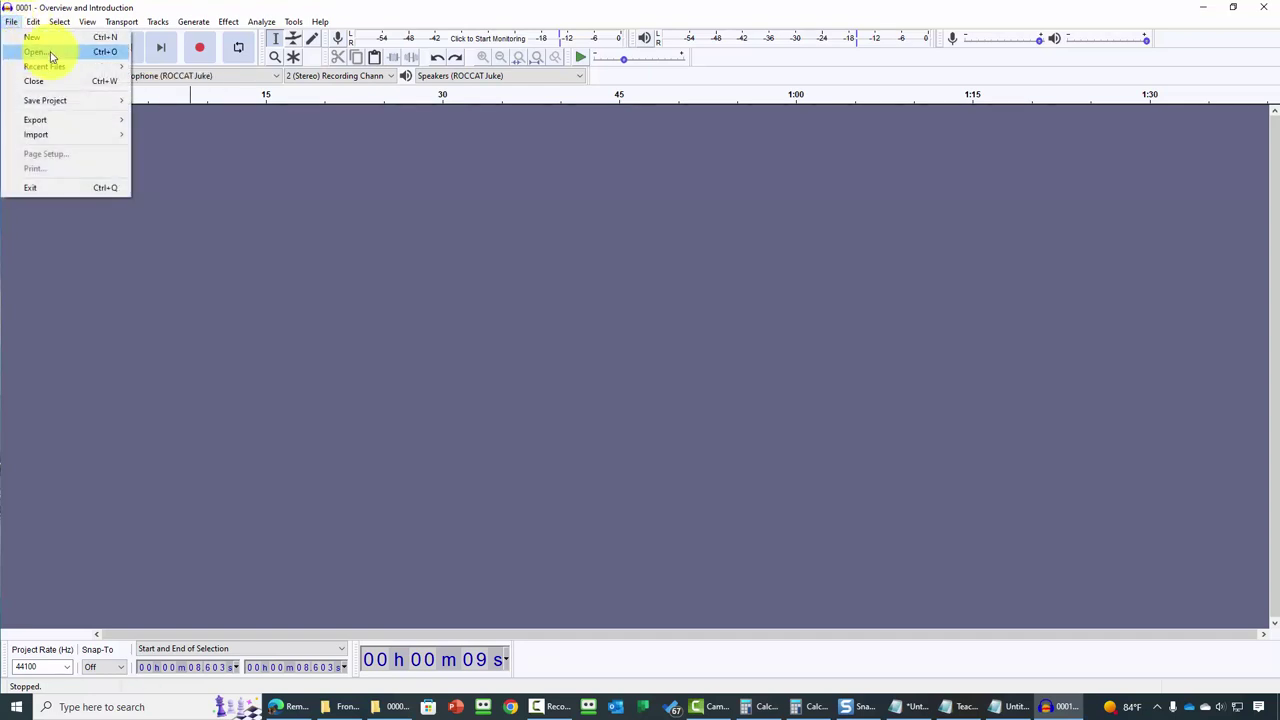
mouse_move(82, 140)
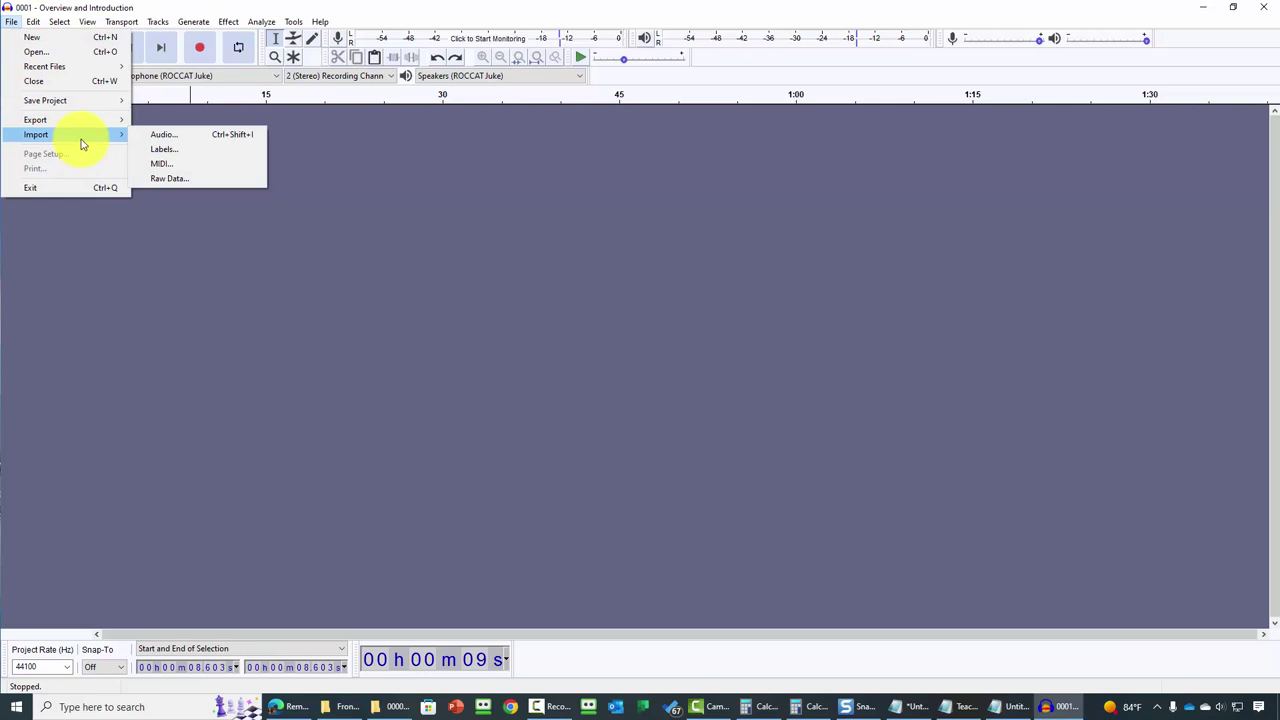
key(ctrl+shift+i)
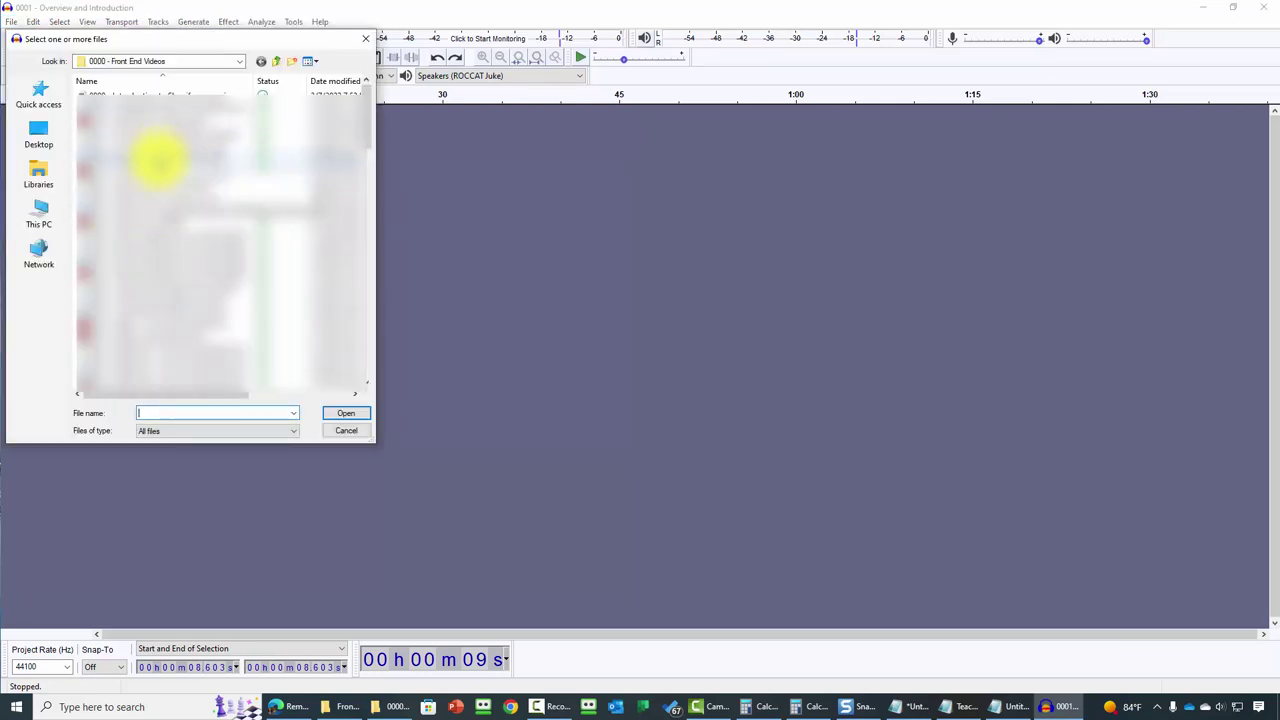
click(158, 160)
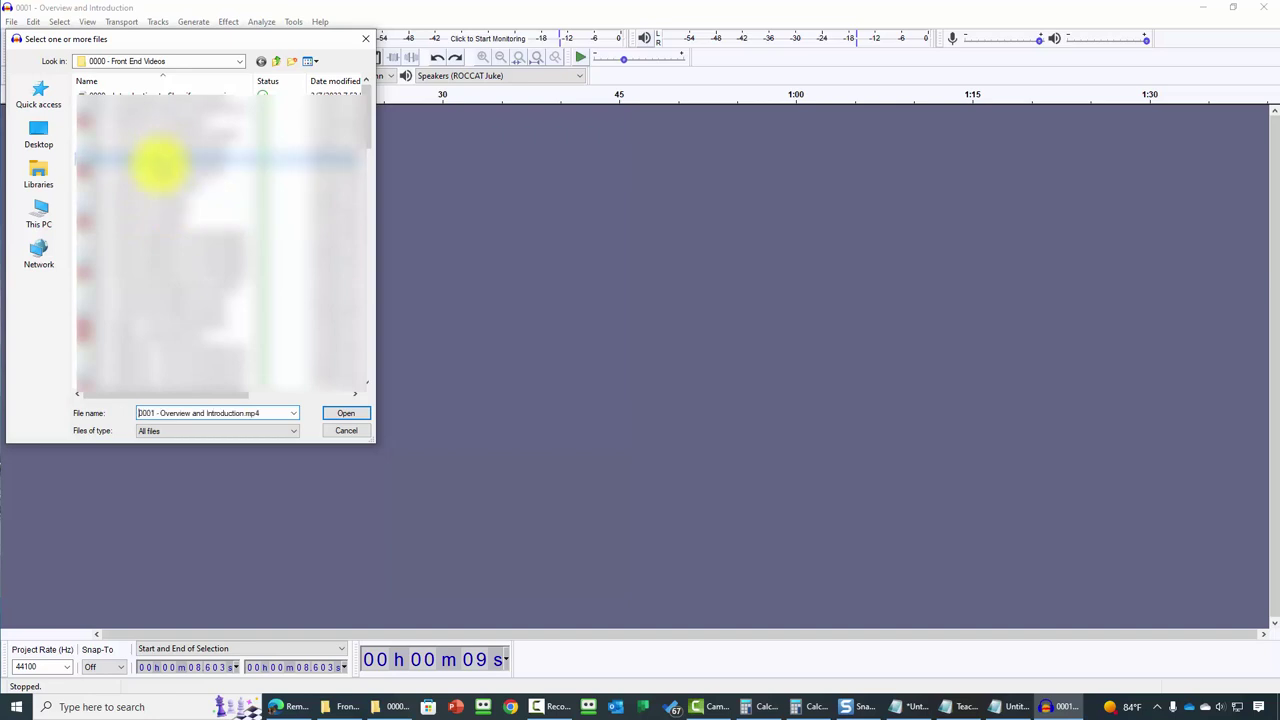
click(335, 412)
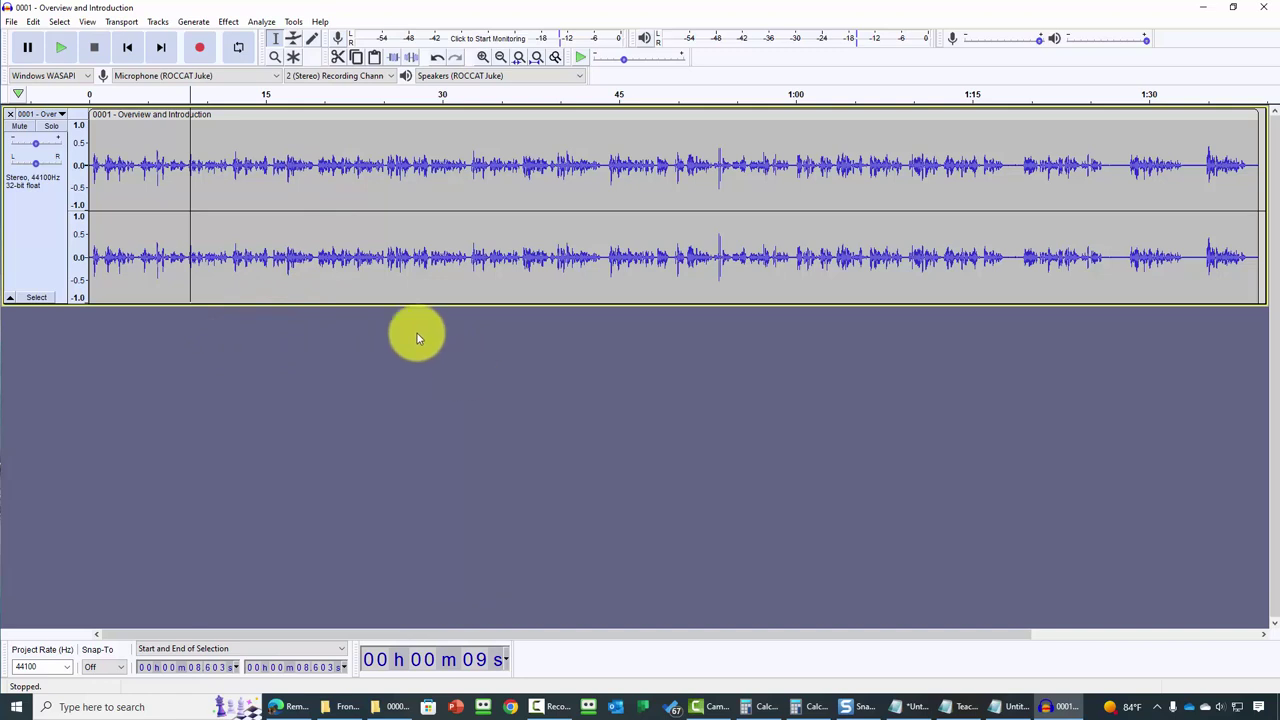
Step: Import the 41-V-4 music file as a second track below the introduction audio
click(11, 21)
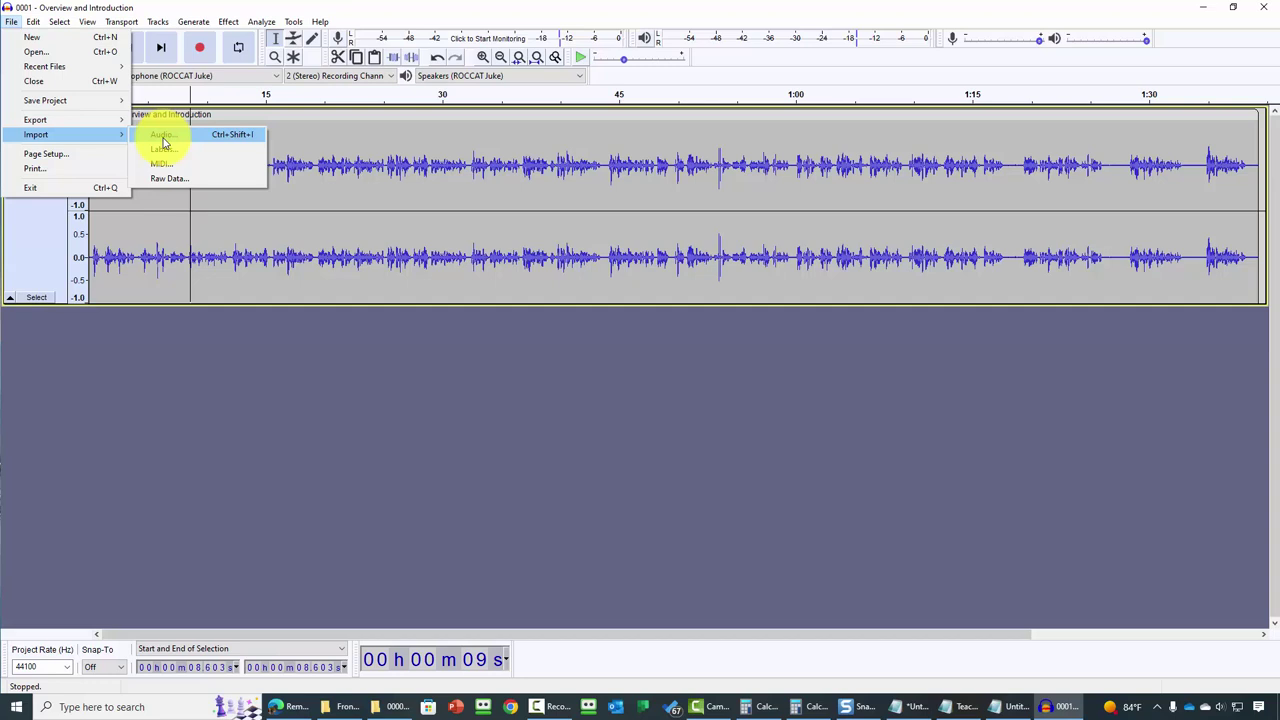
click(163, 136)
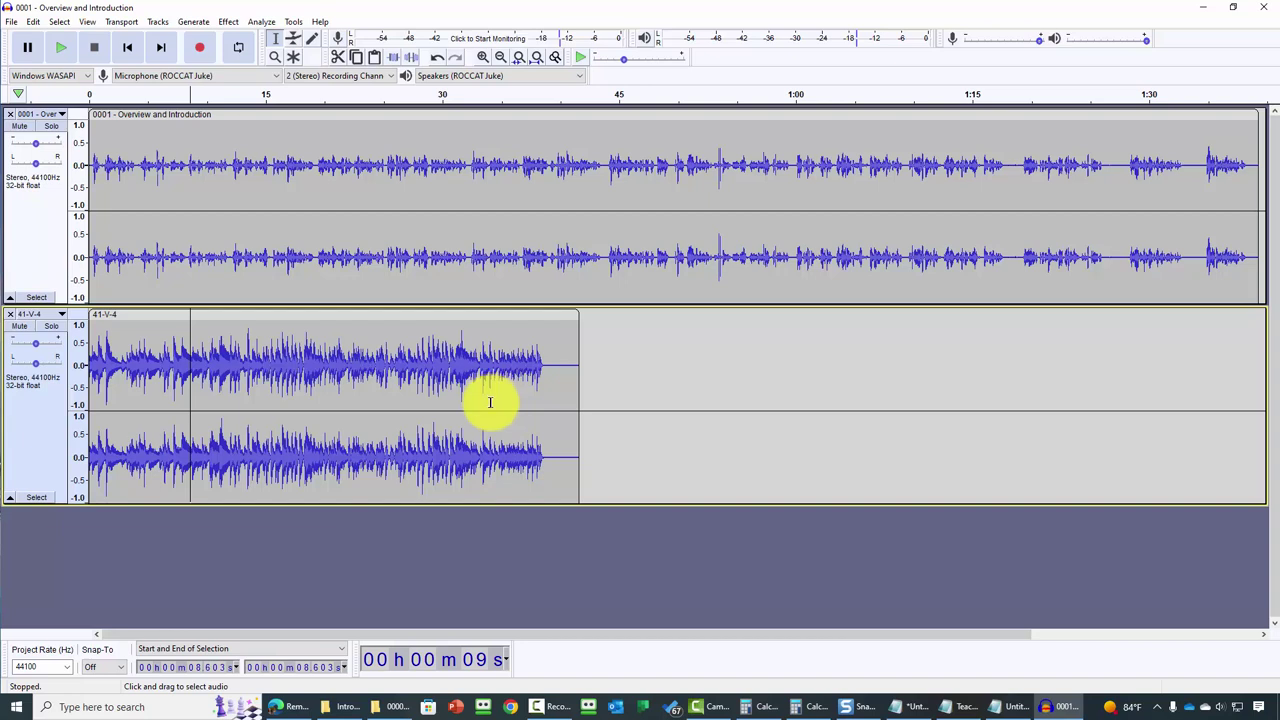
click(534, 530)
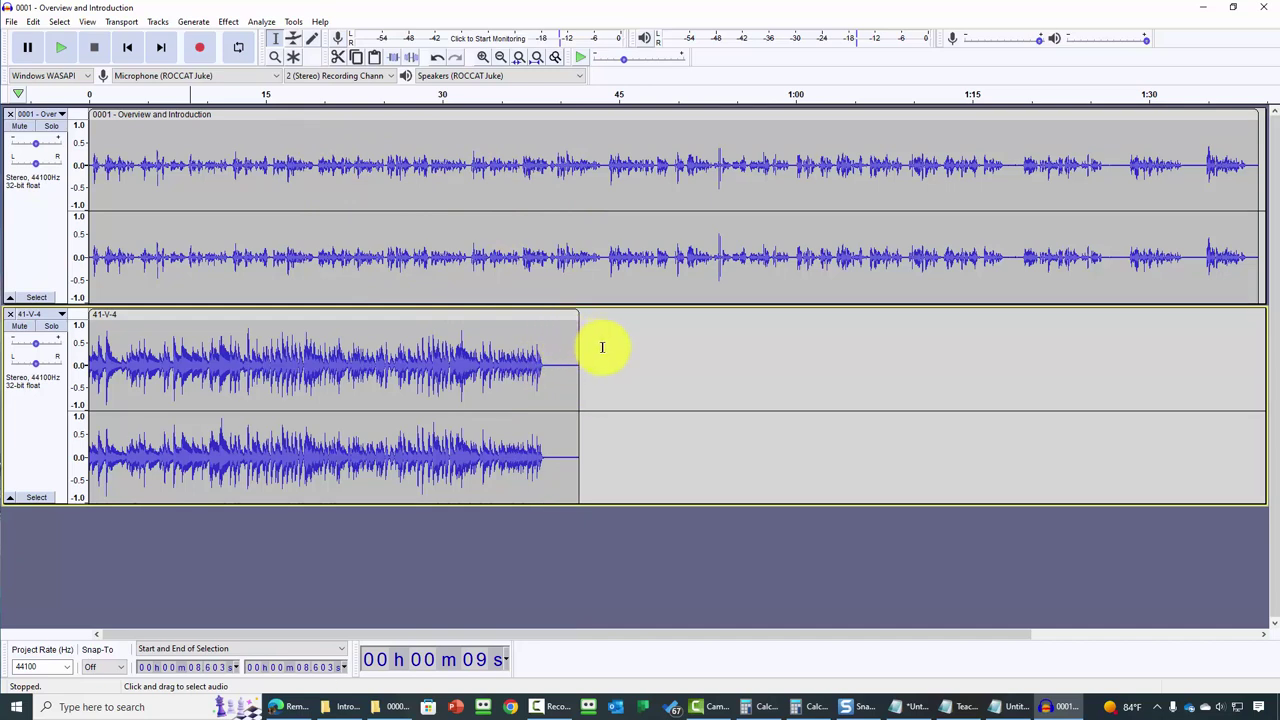
Step: Save the project under the name MyNewProject.aup3 in the My New Project folder
click(11, 22)
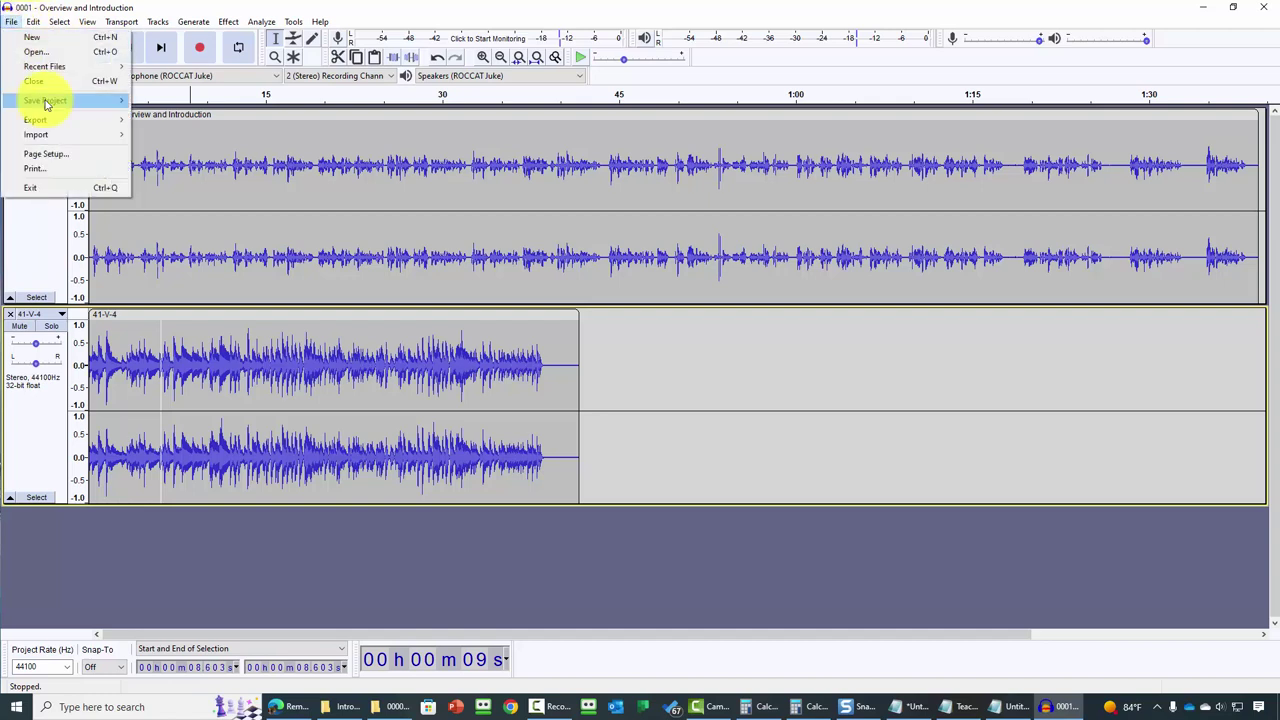
mouse_move(45, 104)
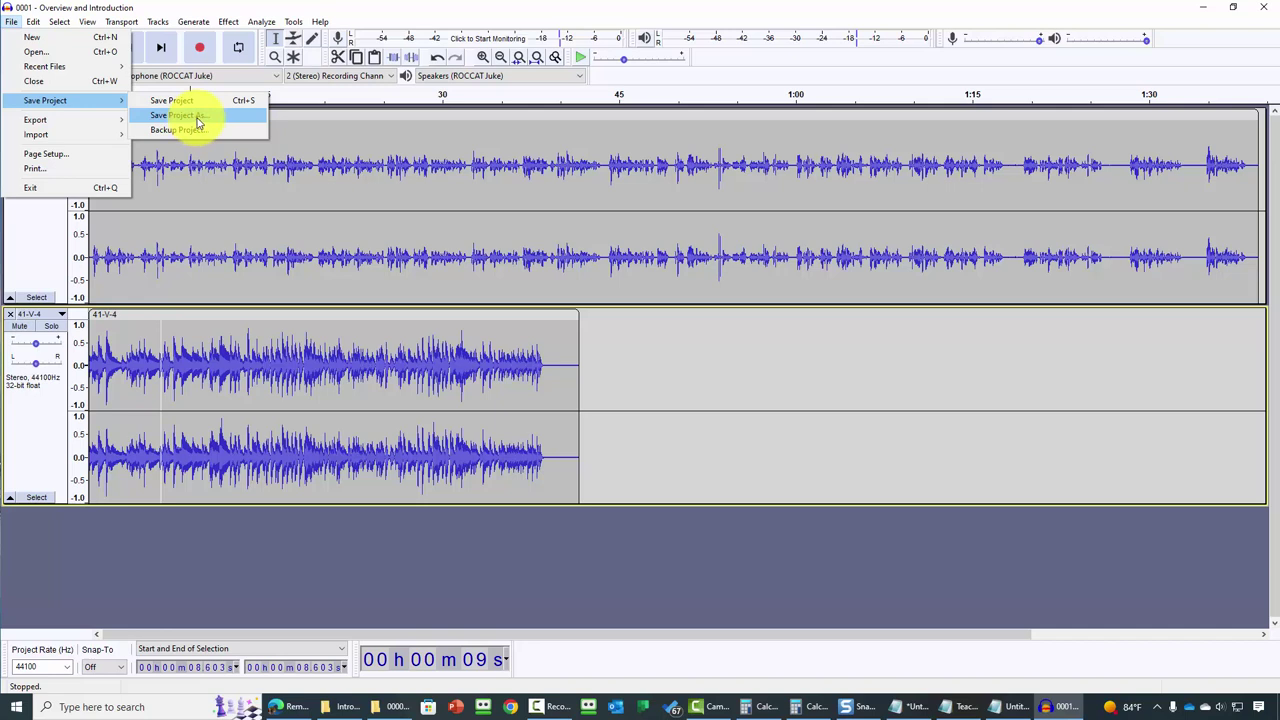
click(195, 119)
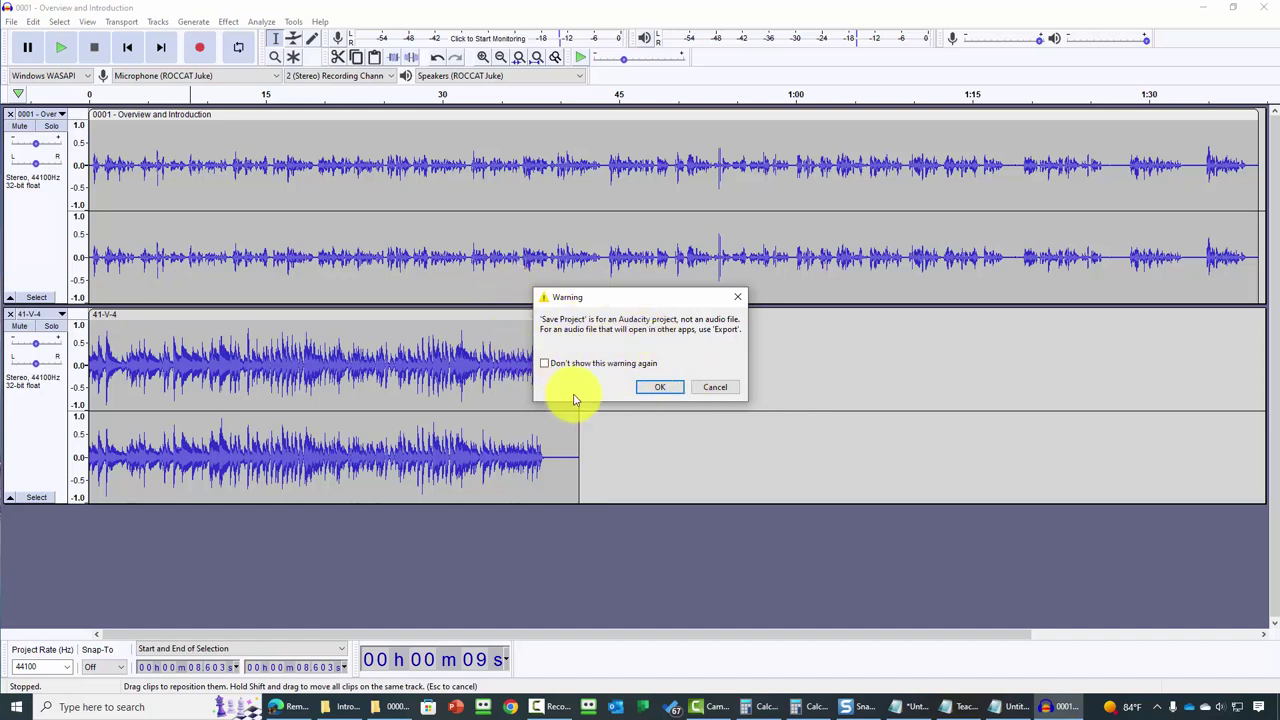
click(648, 387)
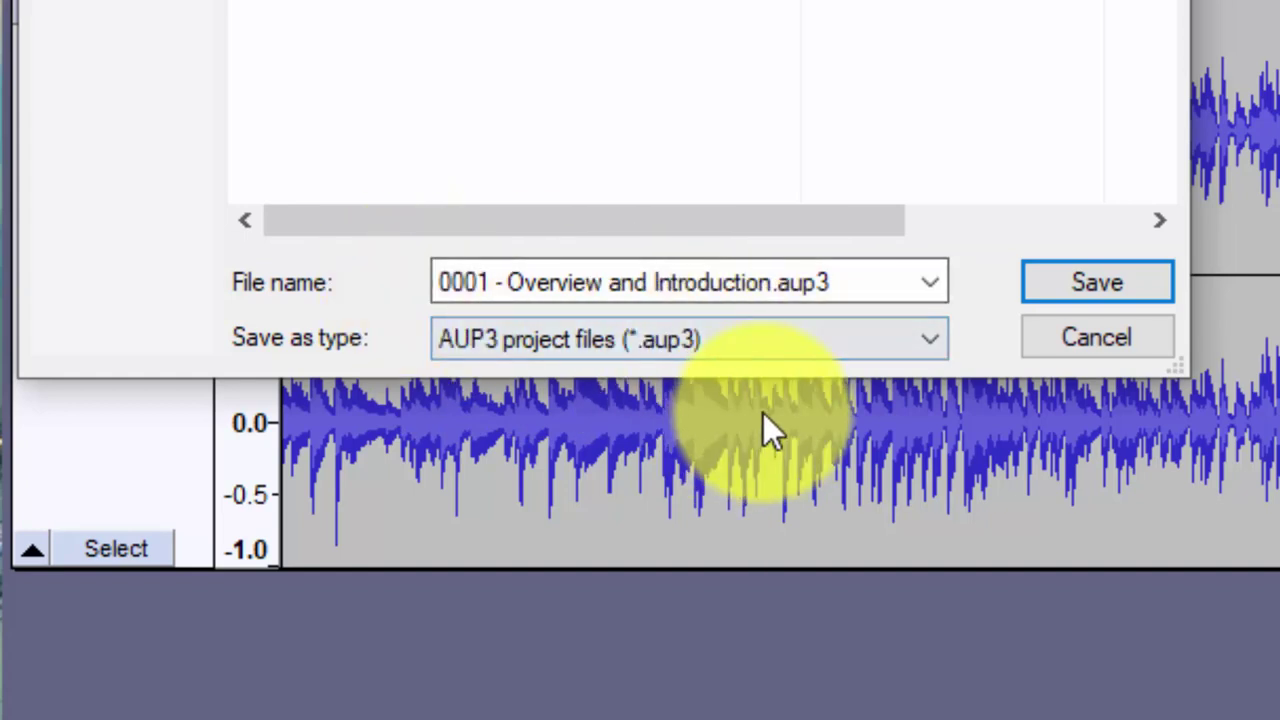
click(1052, 283)
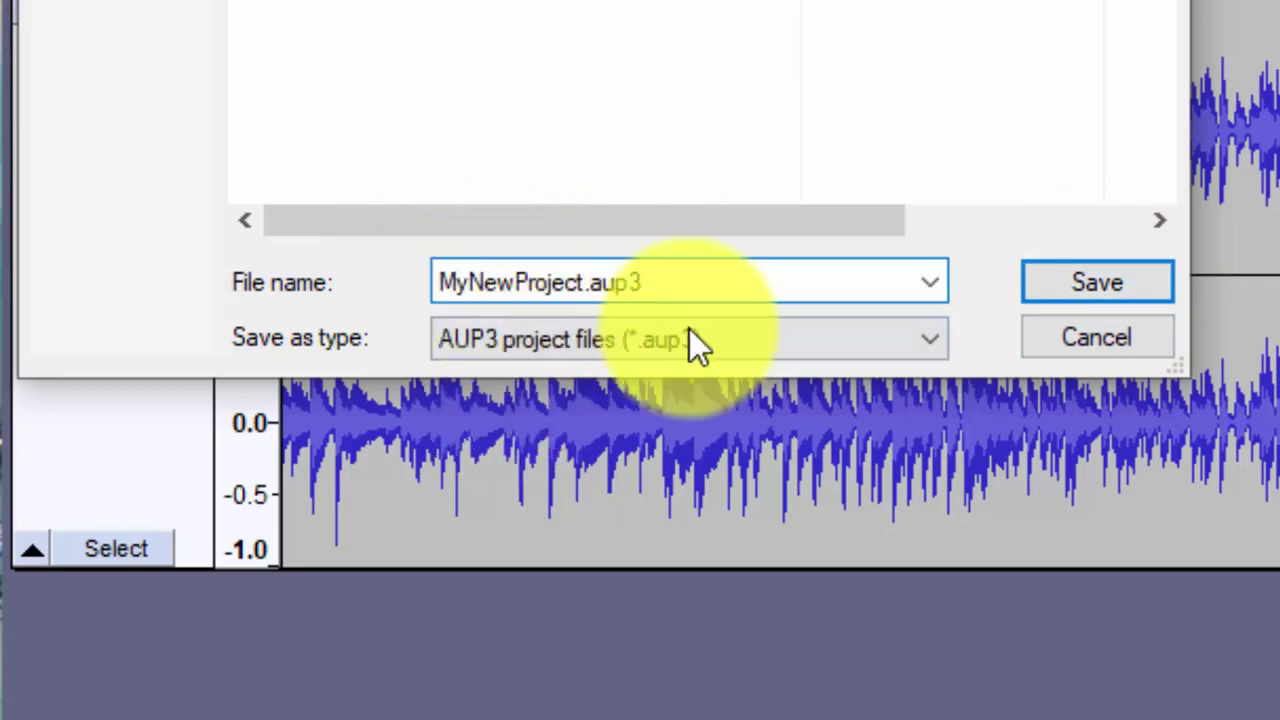
click(1088, 292)
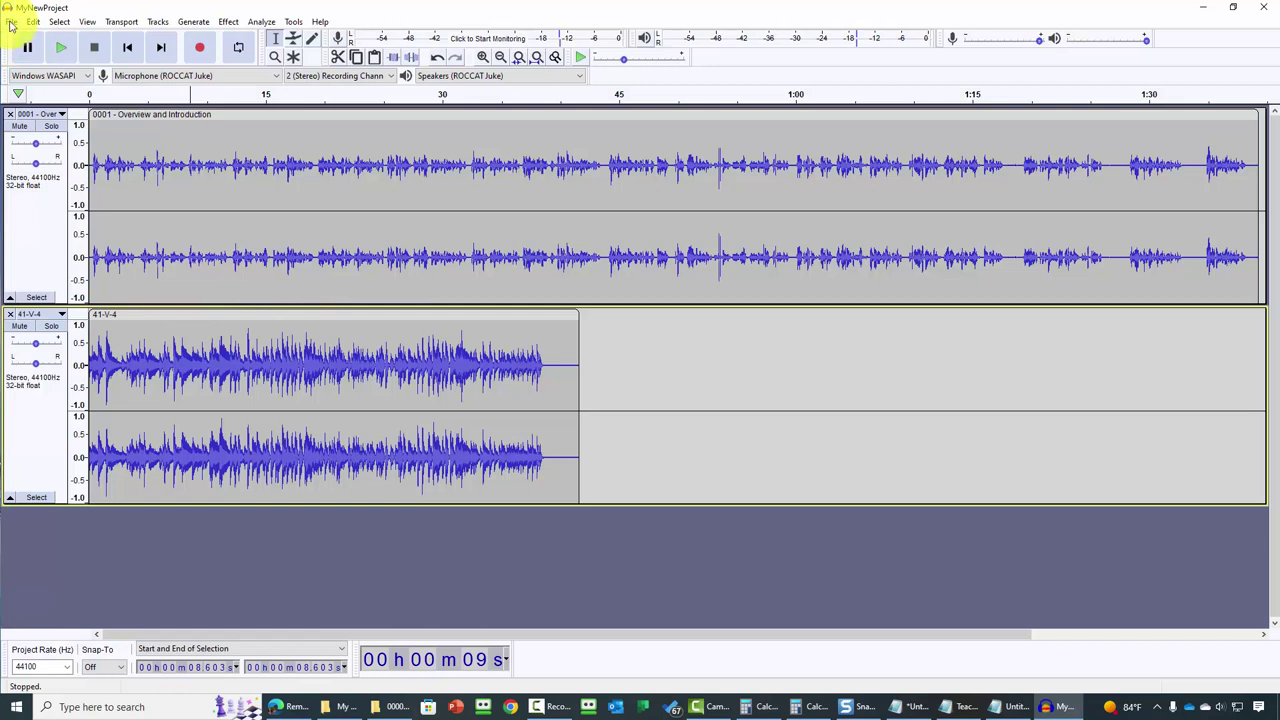
Step: Import the 56-V-4 audio file as a third track below the 41-V-4 music track
click(11, 21)
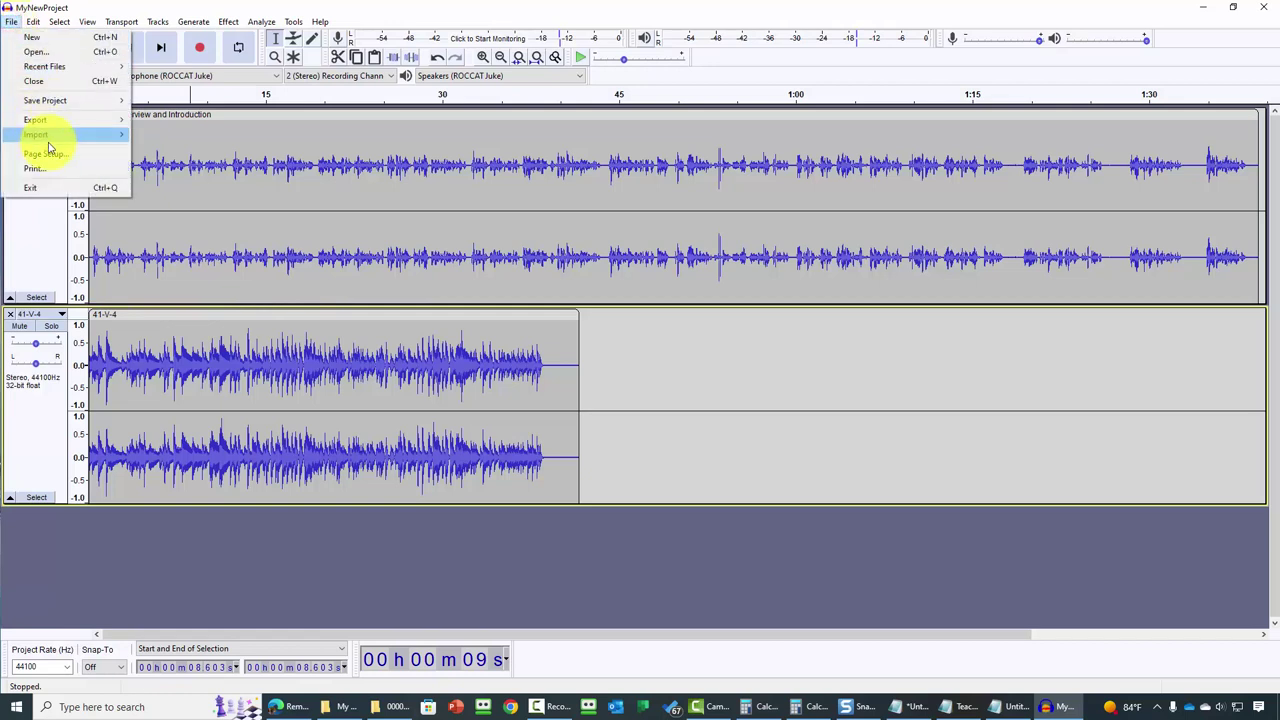
mouse_move(57, 141)
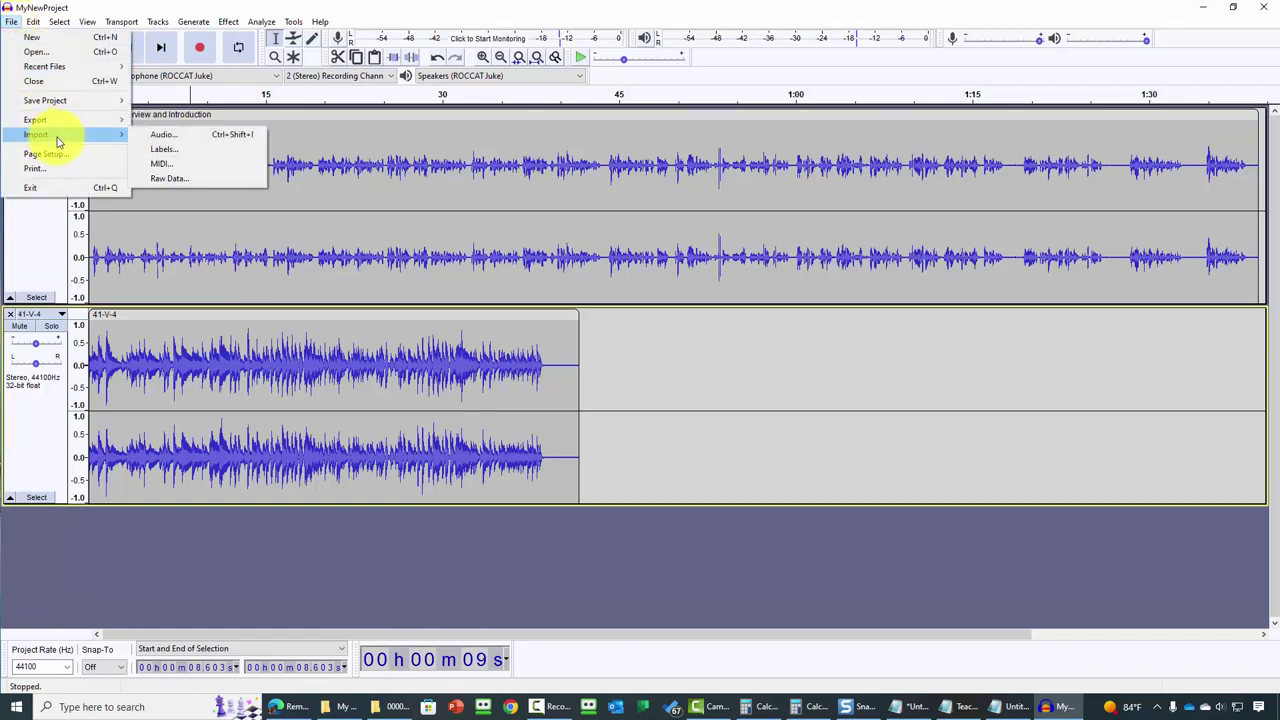
click(162, 139)
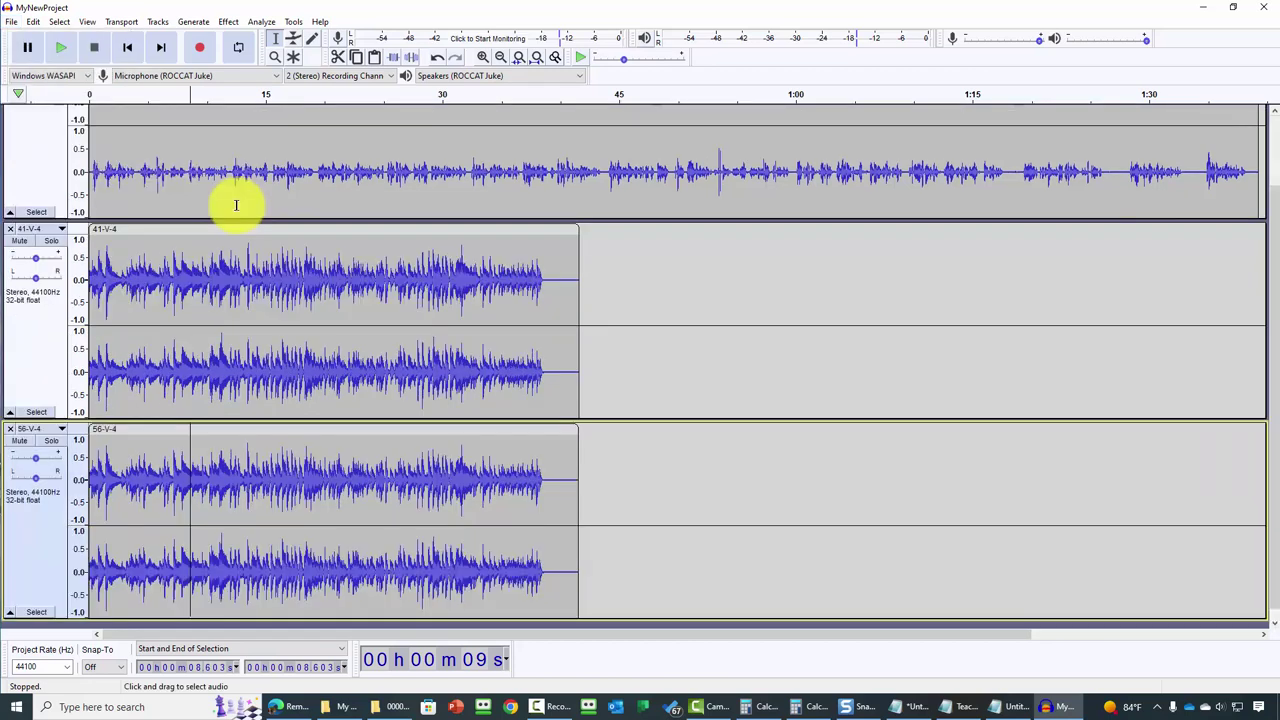
scroll(237, 200, up, 1)
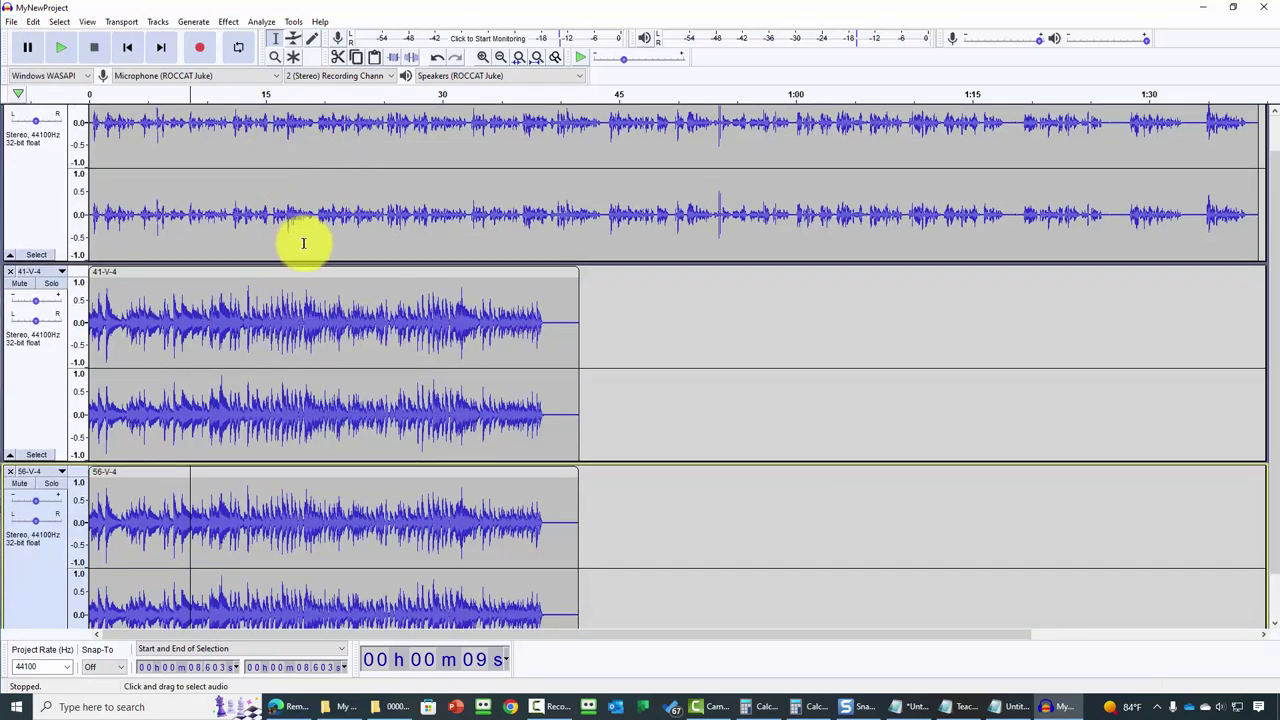
Step: Save the three-track version as a separate project named 2-MyNewProject.aup3 in the My New Project folder
click(12, 21)
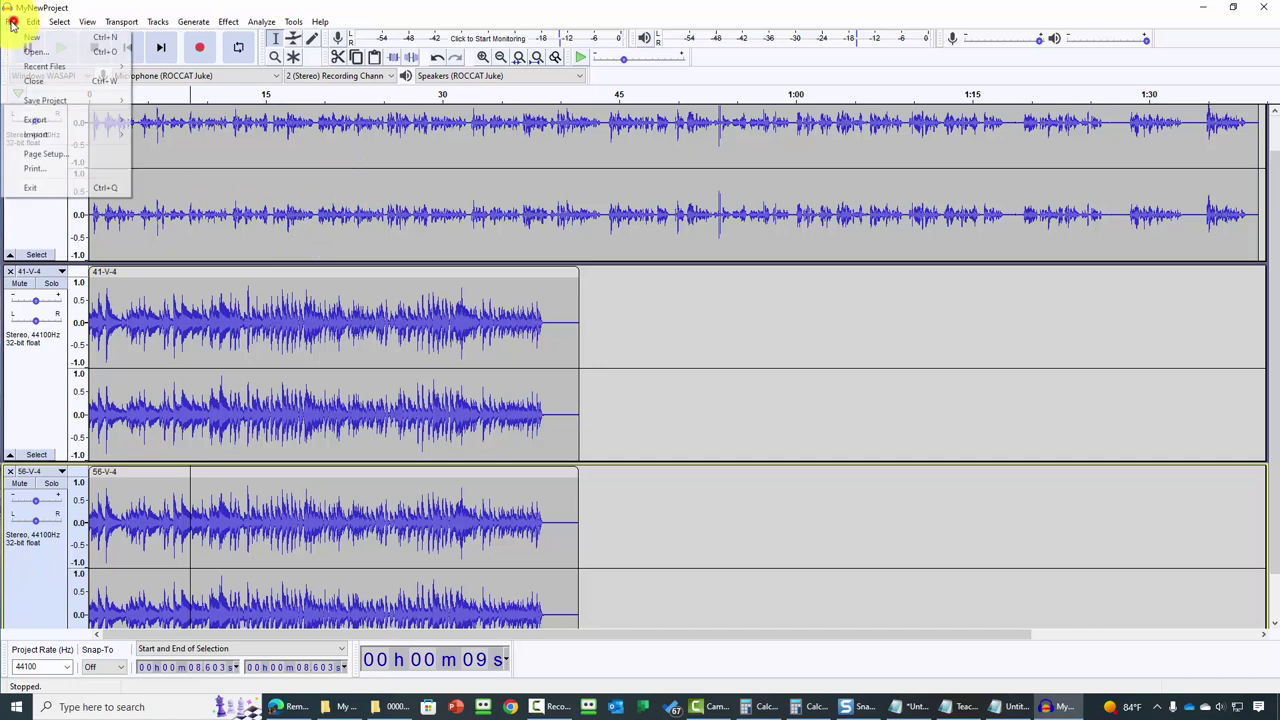
mouse_move(72, 105)
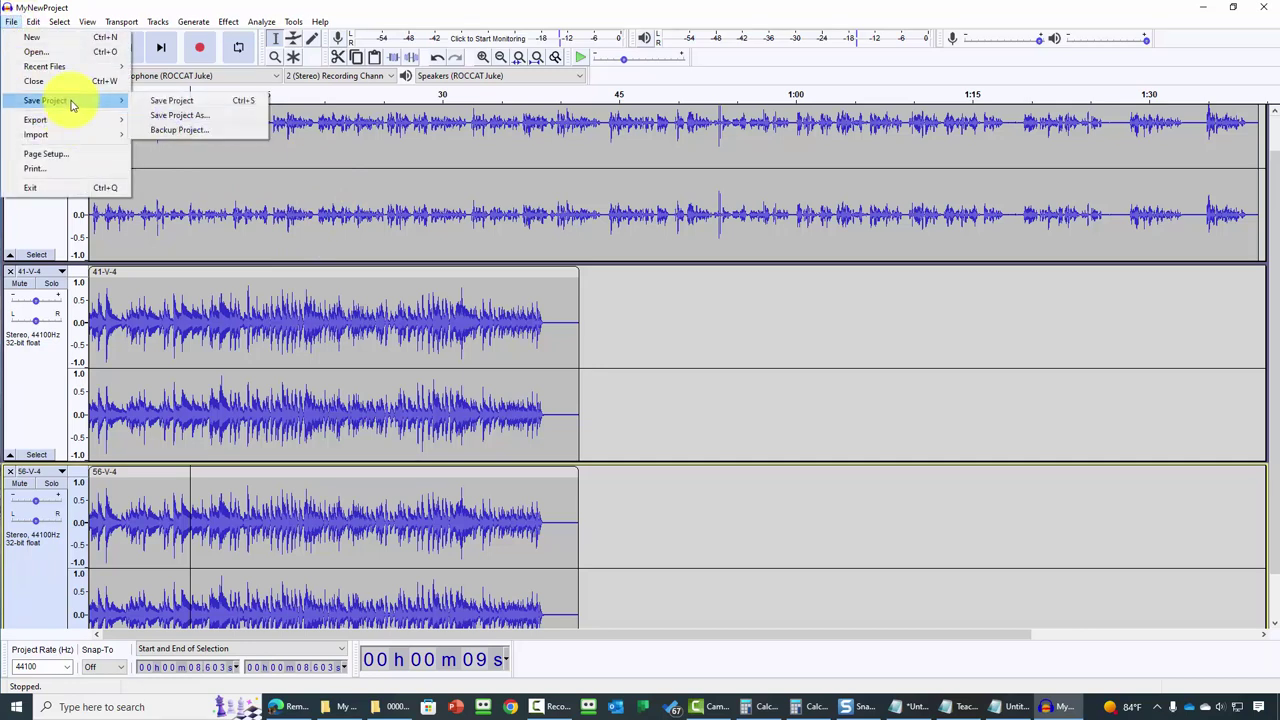
click(193, 118)
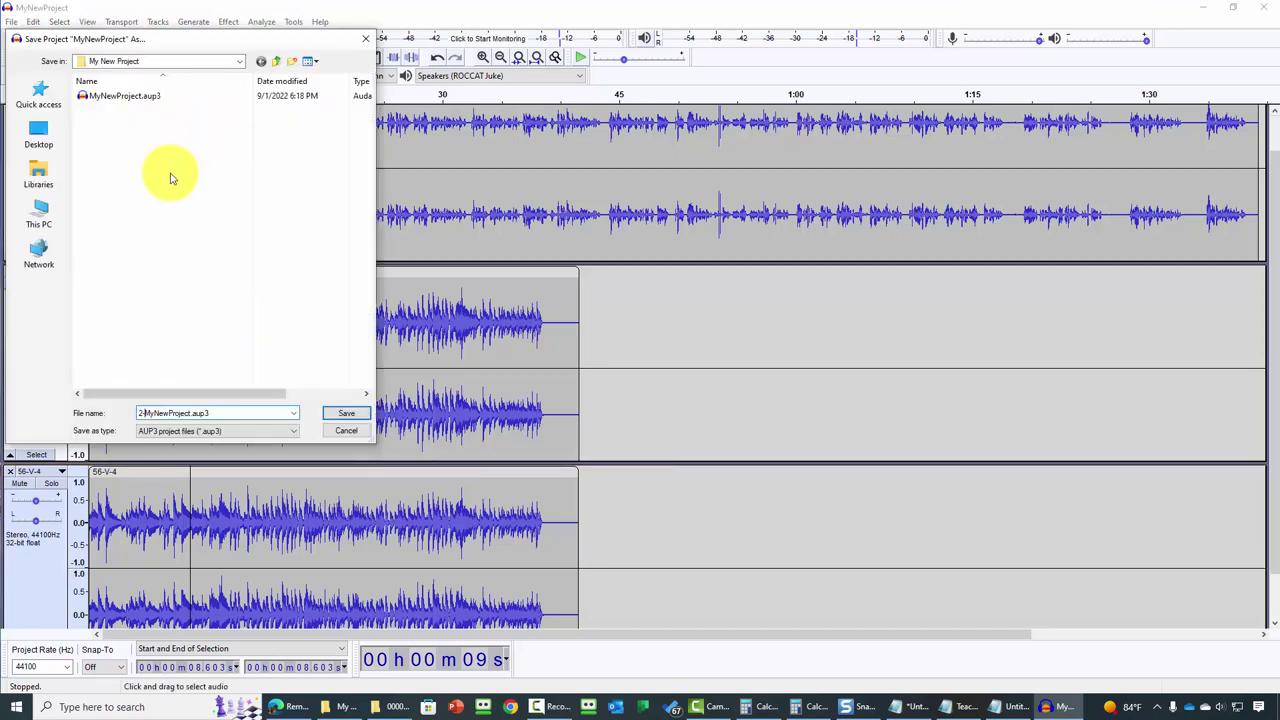
key(Home)
text(2-)
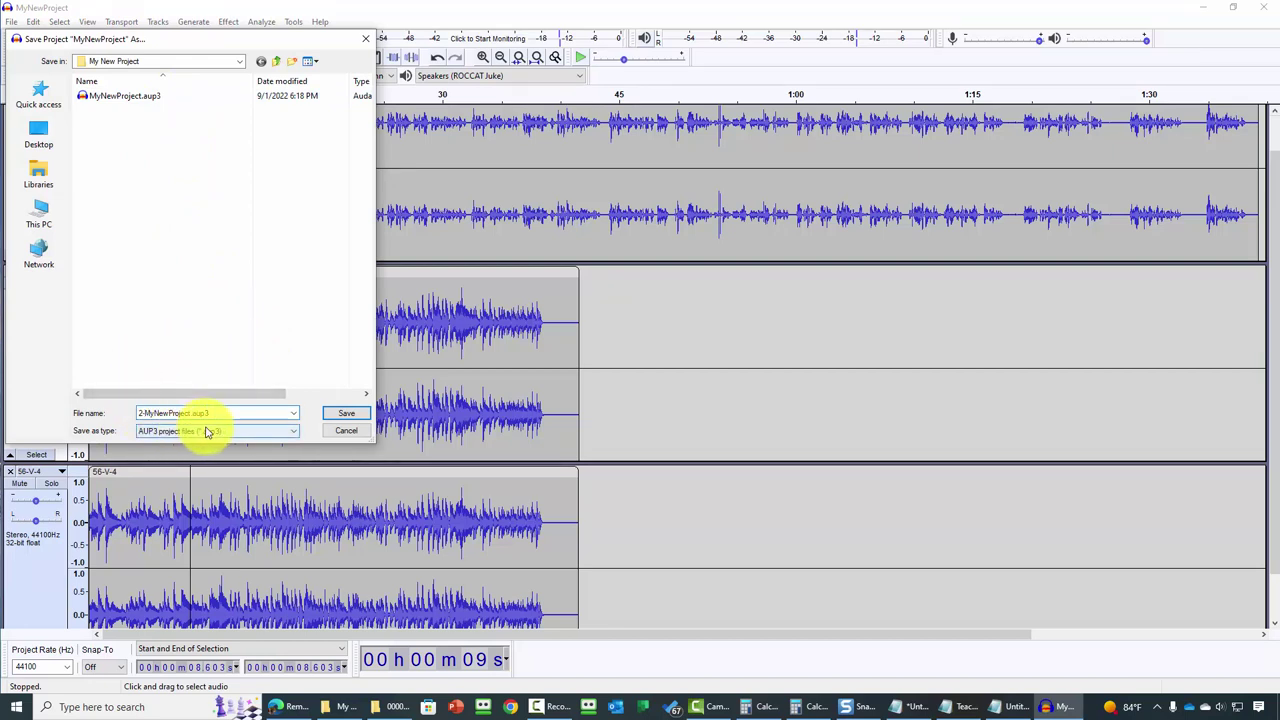
click(340, 416)
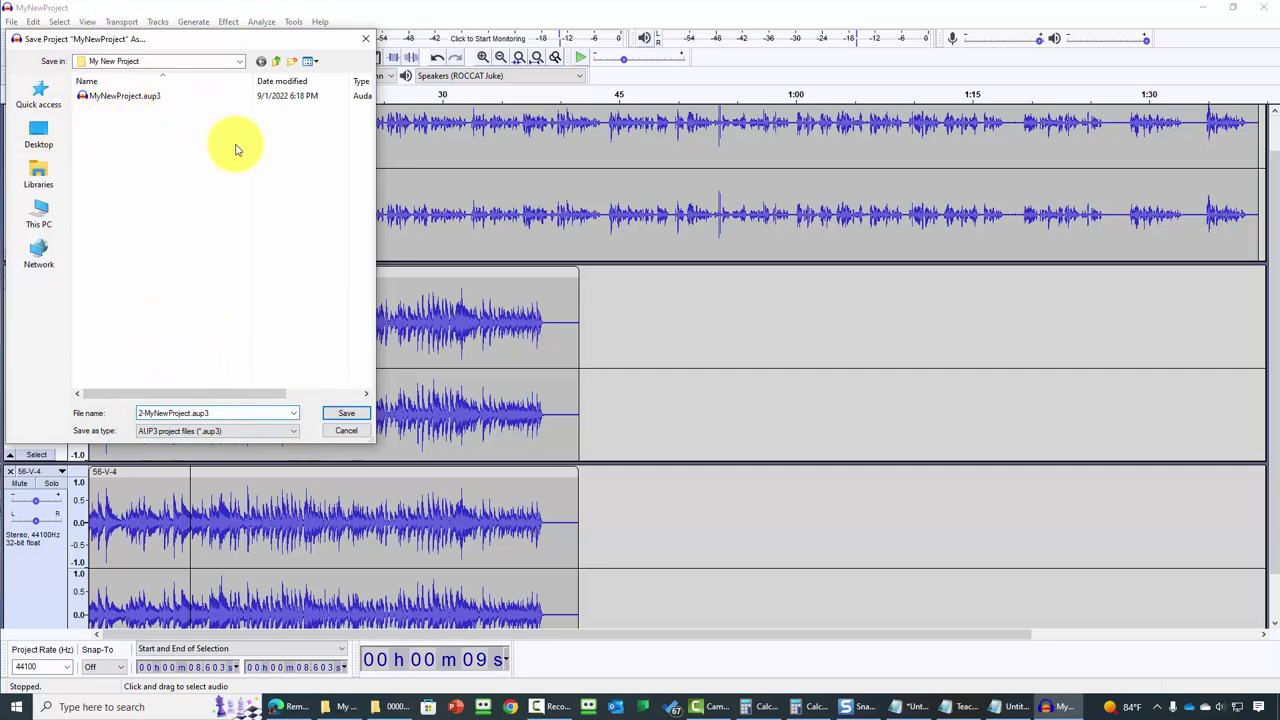
text(-)
key(Return)
Step: Close the current project and reopen the original MyNewProject project
click(11, 21)
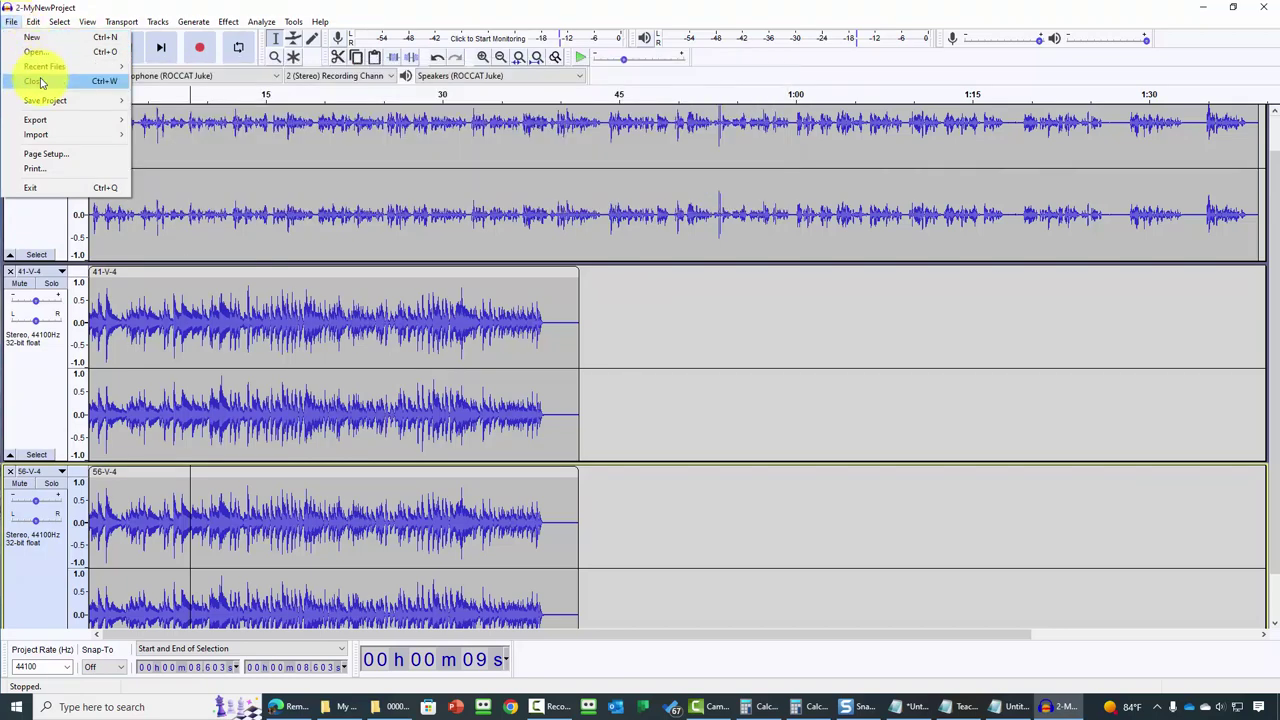
click(38, 80)
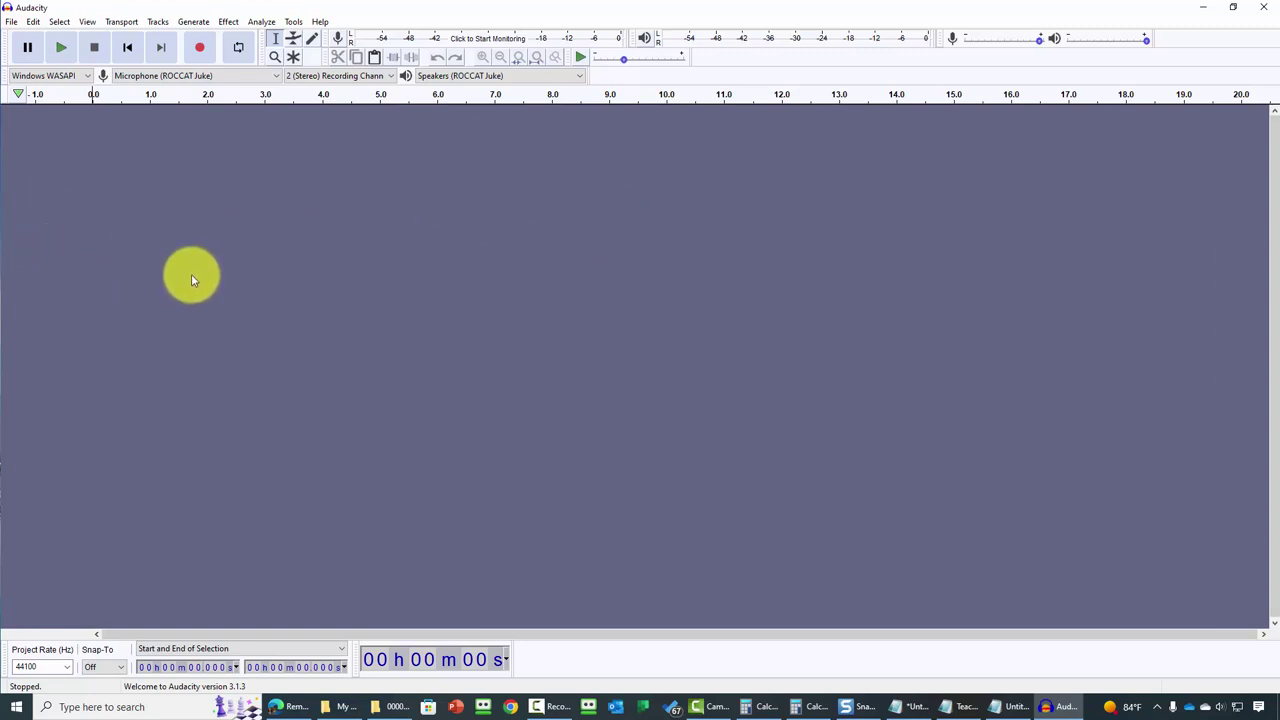
click(11, 22)
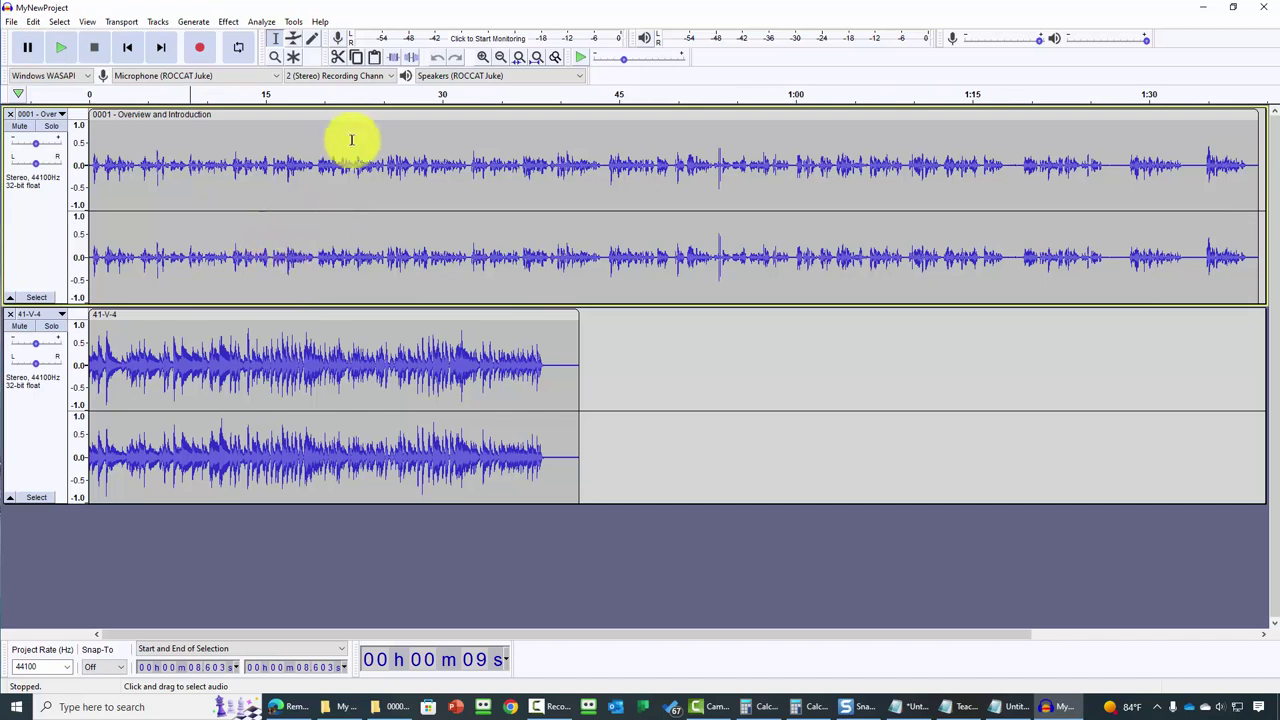
click(190, 130)
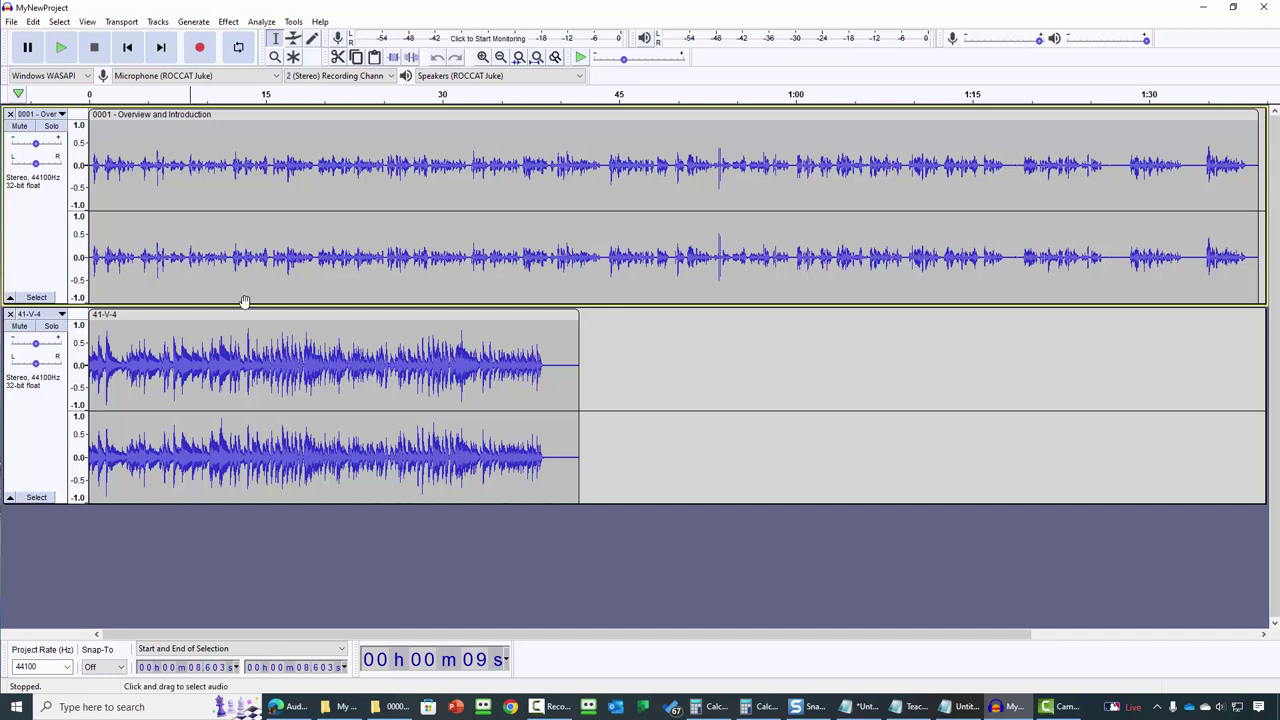
Step: Export the project as MyNewProject.mp3 in the Audacity folder, accepting the stereo mixdown, the Standard 170-210 kbps preset and the existing metadata tags
click(10, 22)
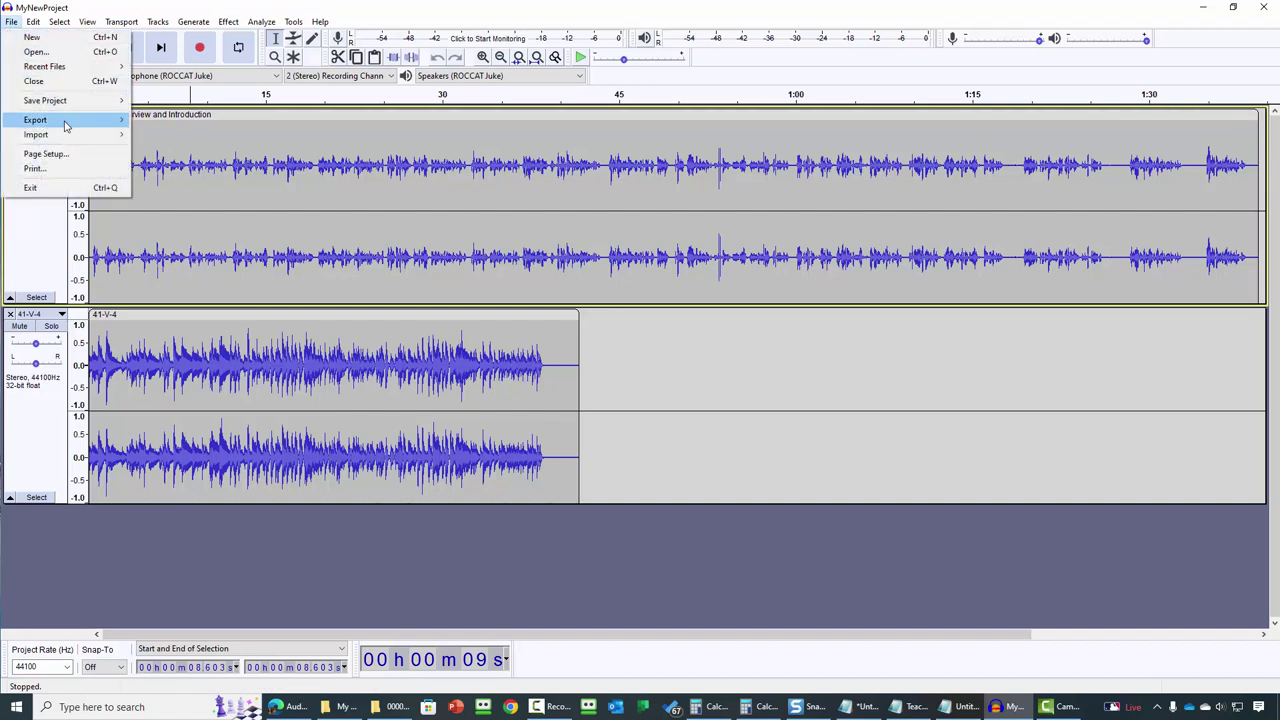
mouse_move(65, 124)
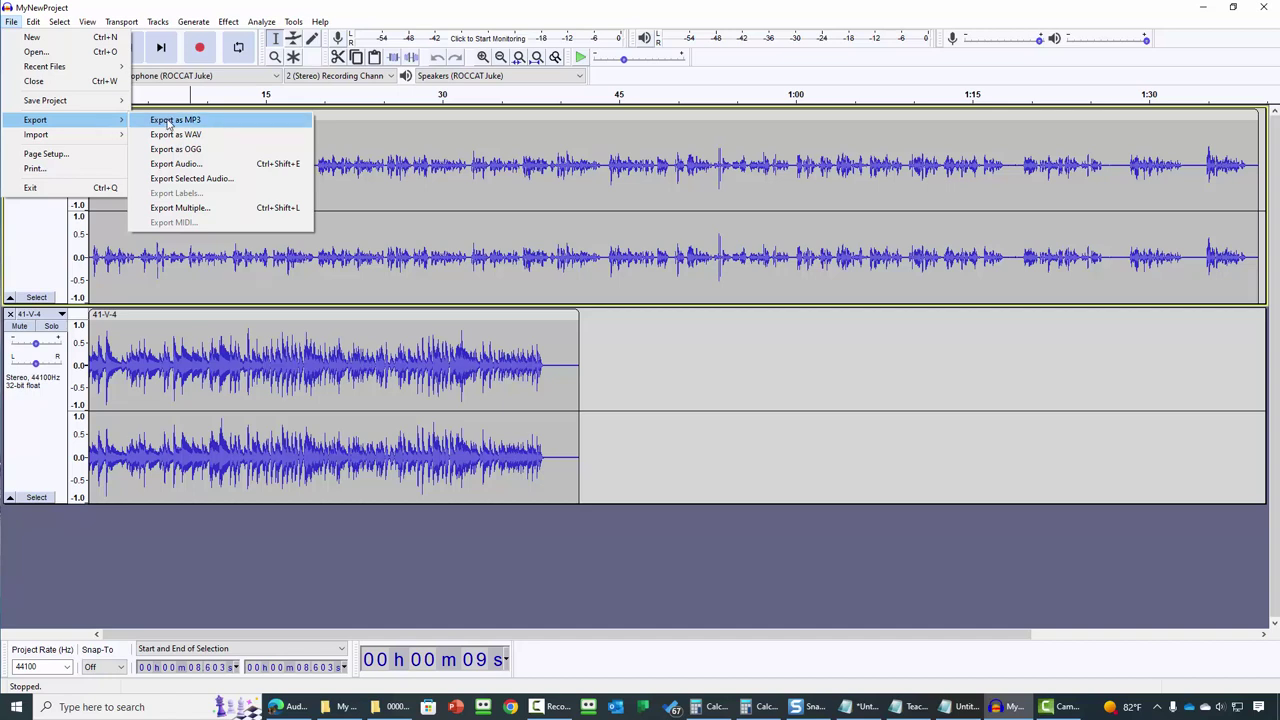
click(168, 120)
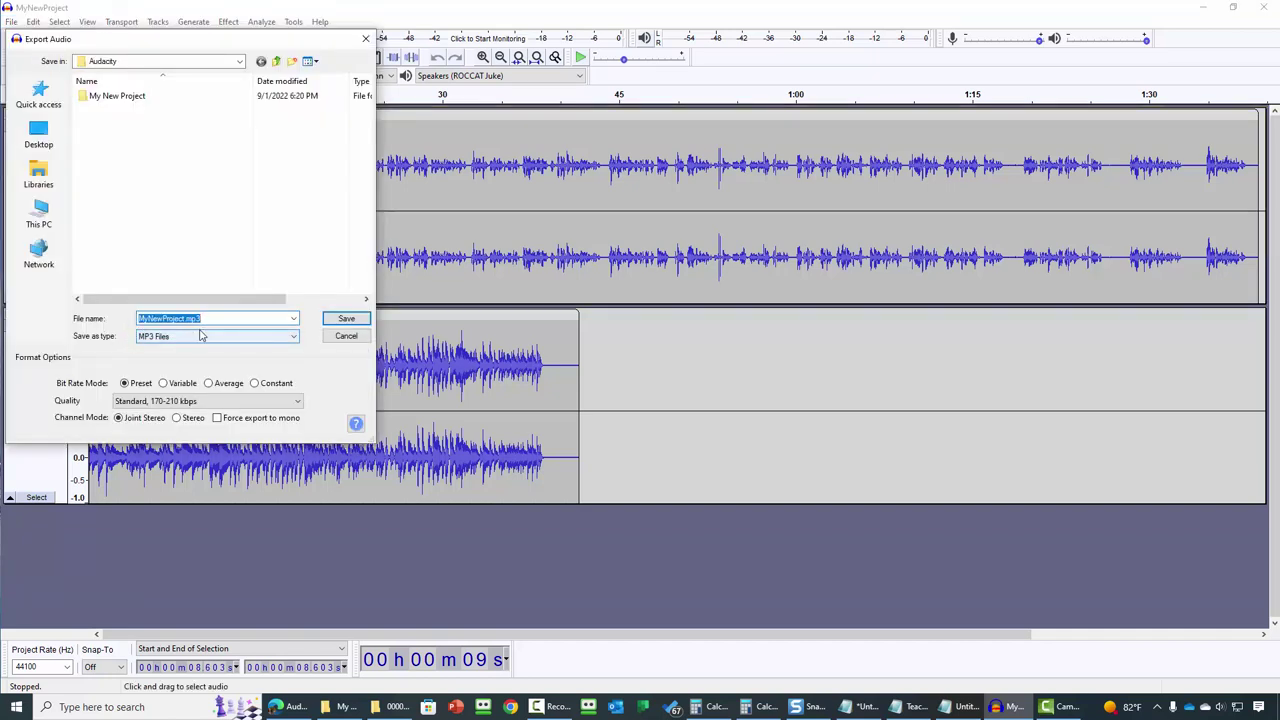
click(280, 338)
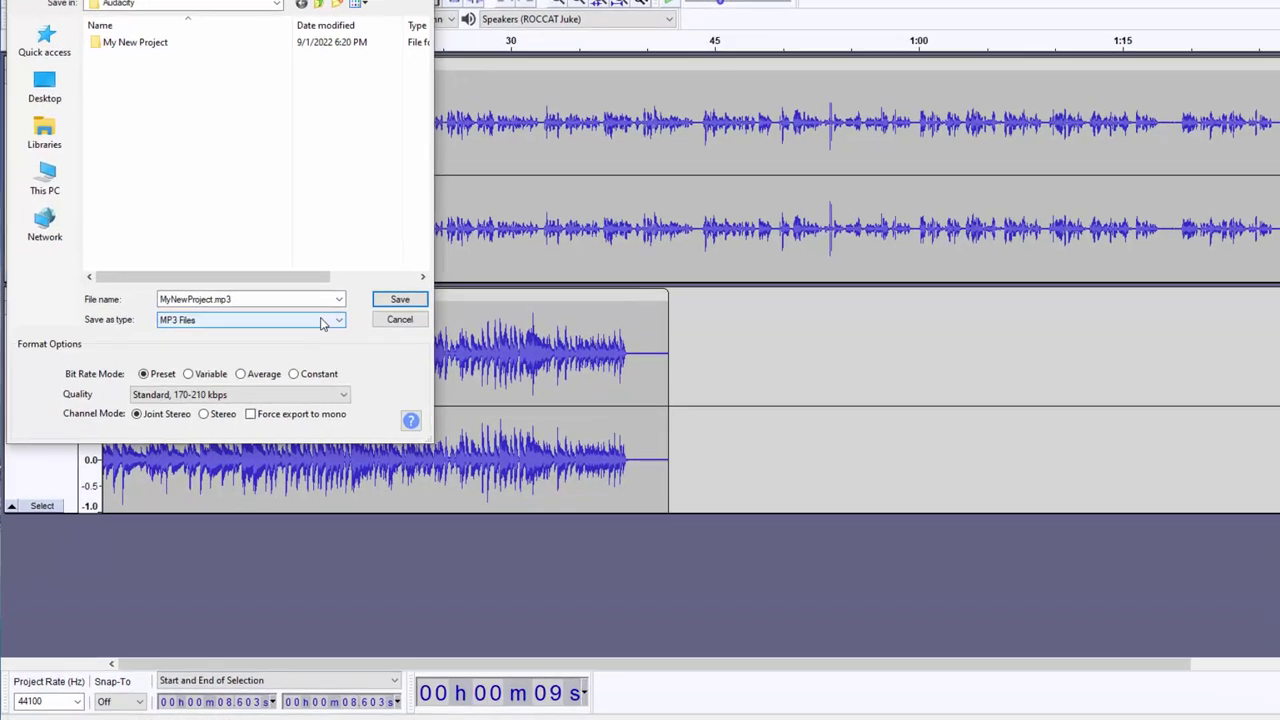
click(281, 338)
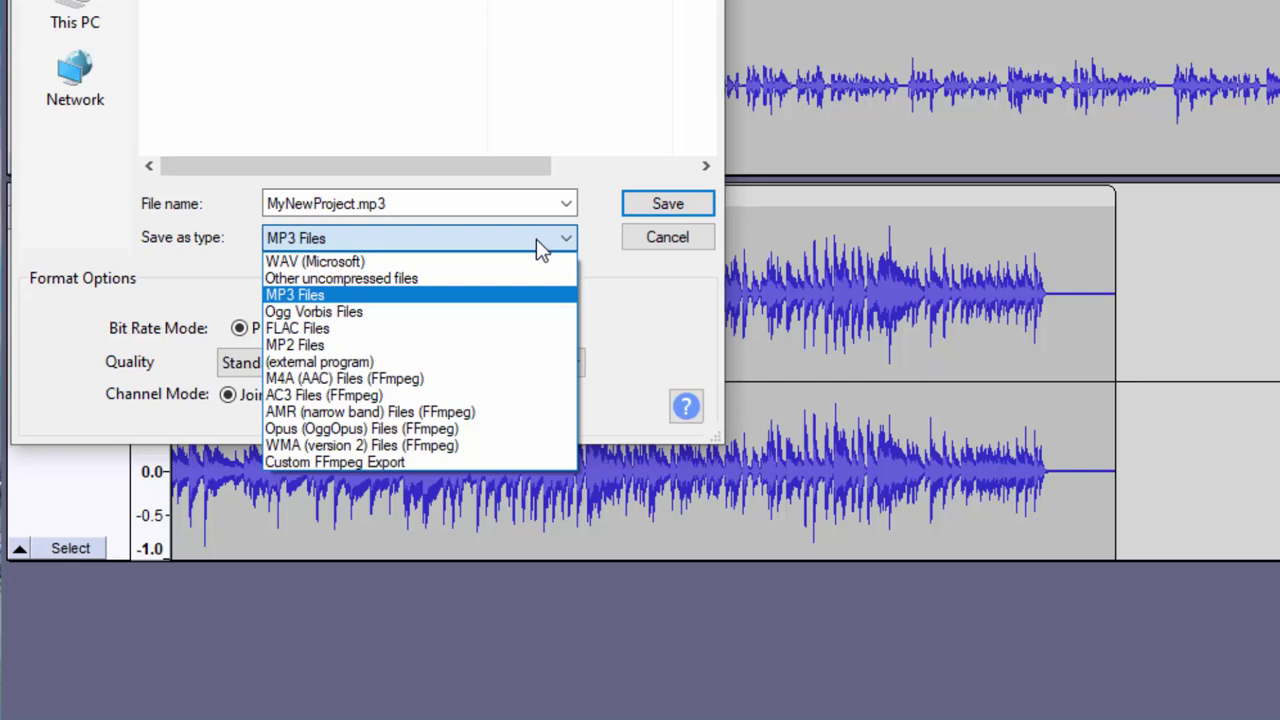
click(680, 290)
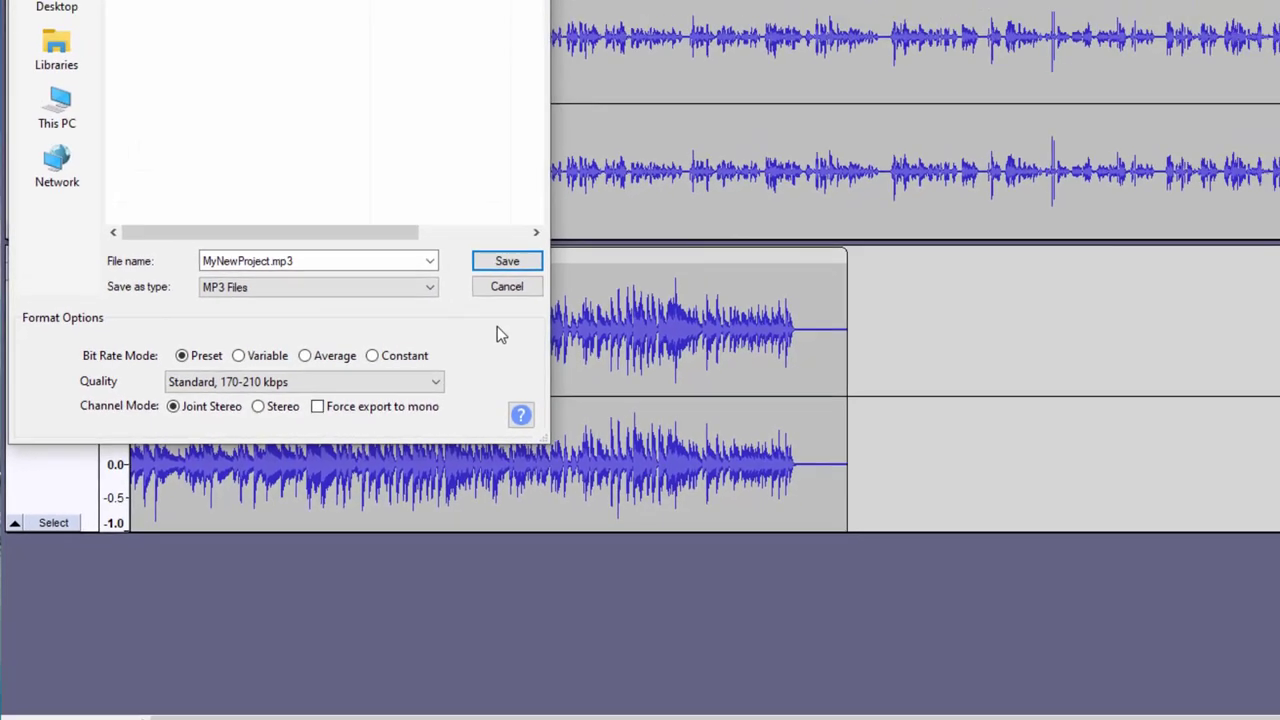
key(Return)
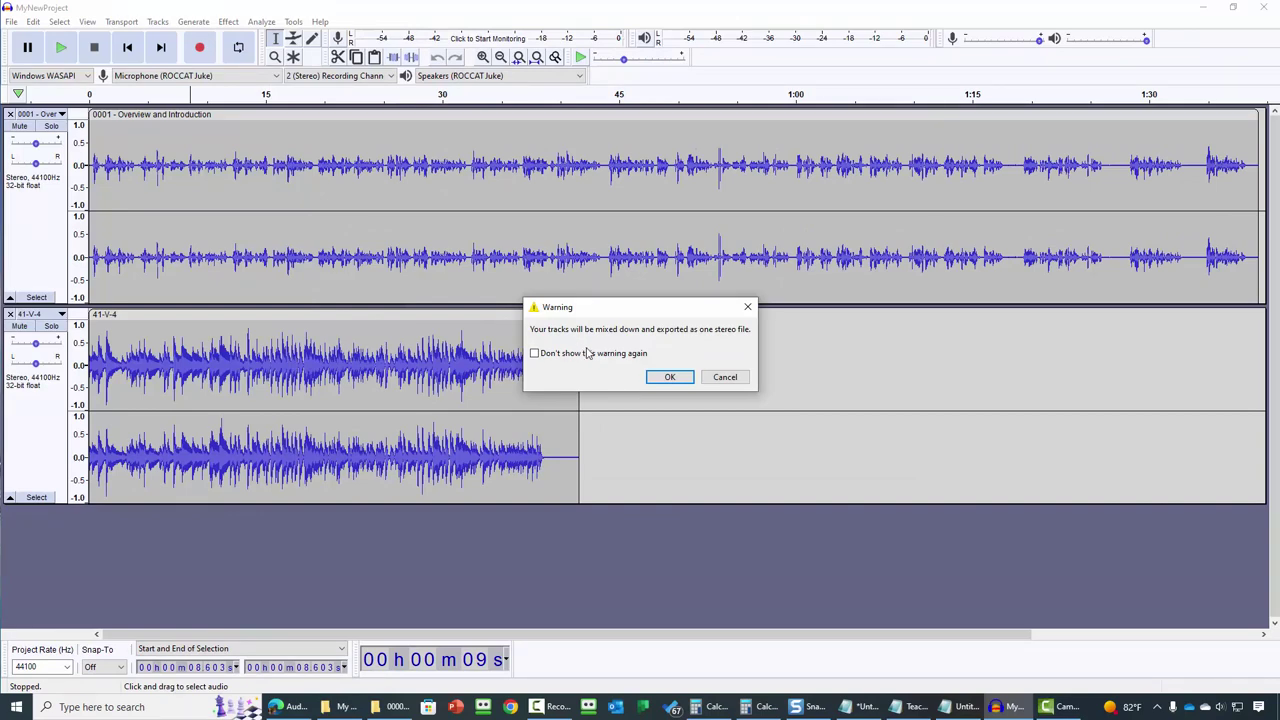
click(665, 378)
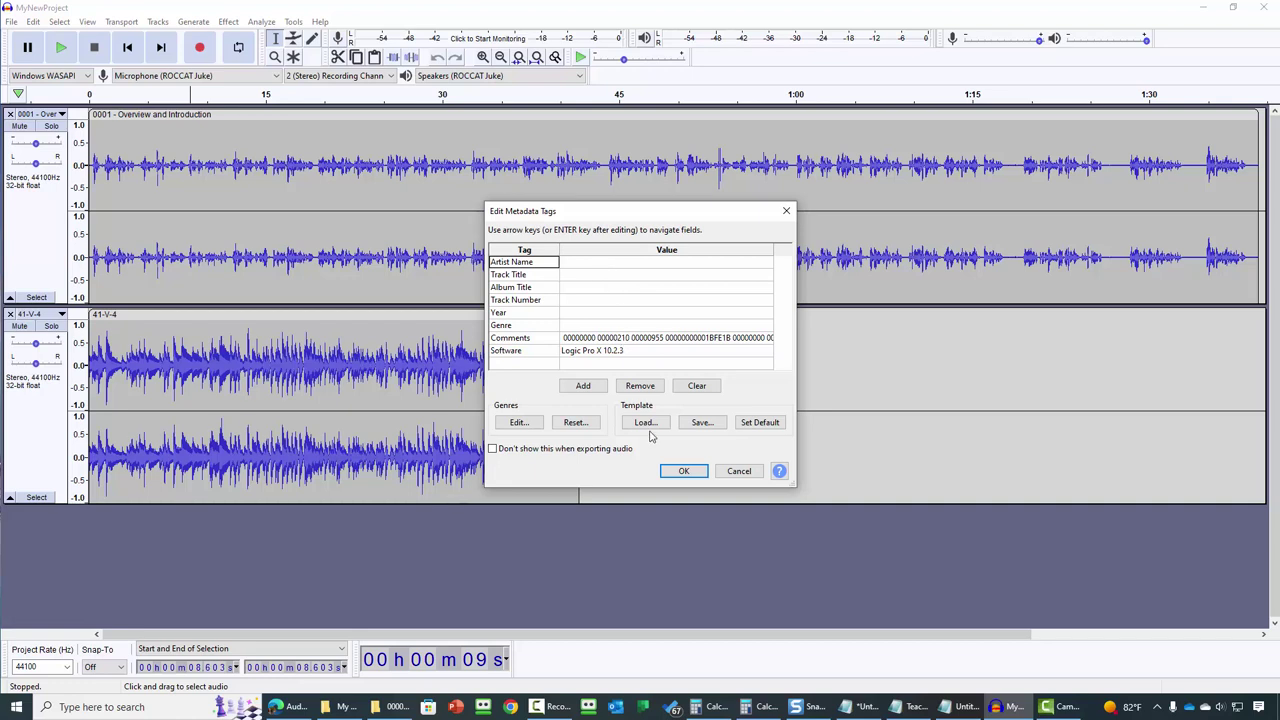
click(680, 475)
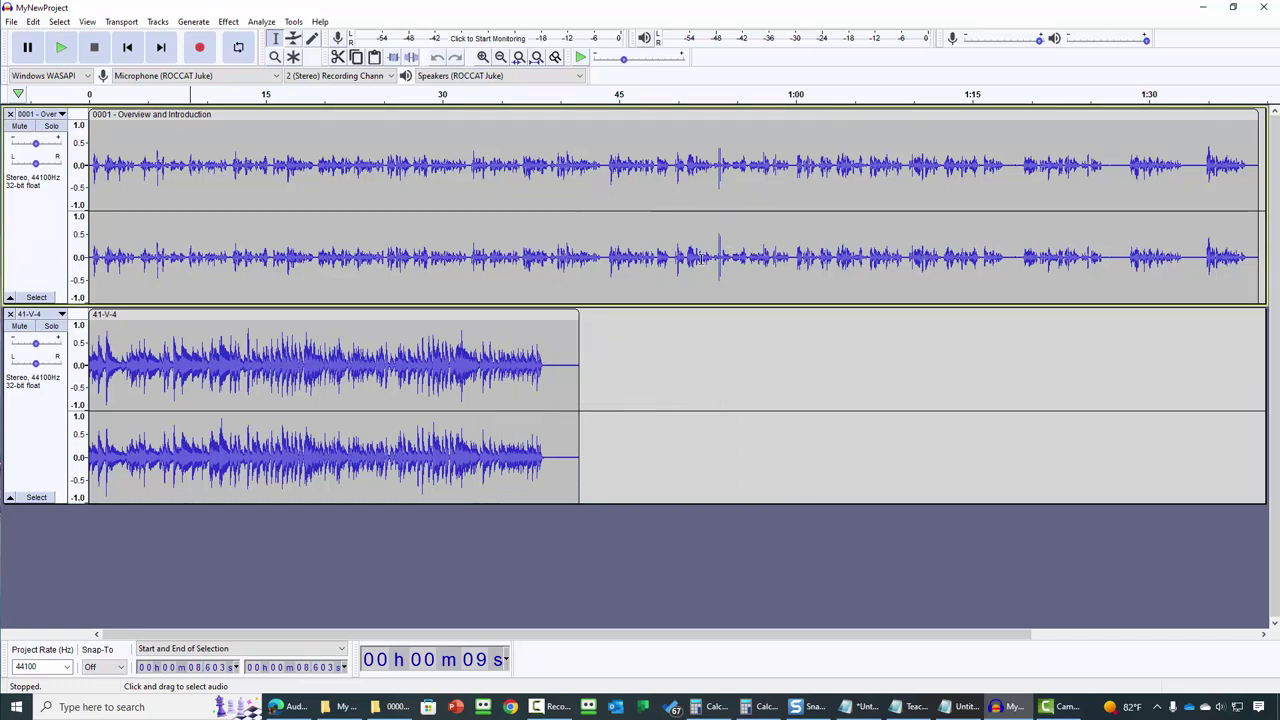
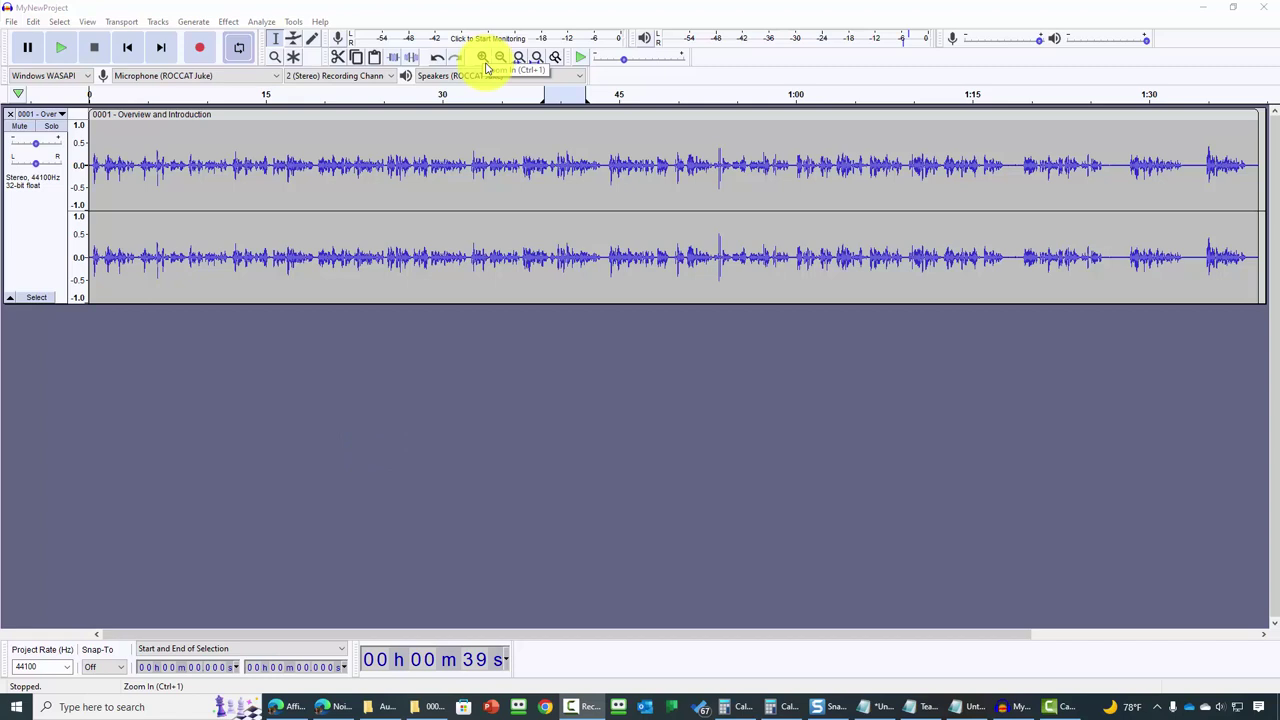
Step: Capture a noise profile from the quiet opening of the introduction track, between about 0.050 and 0.347 seconds
click(481, 58)
click(481, 58)
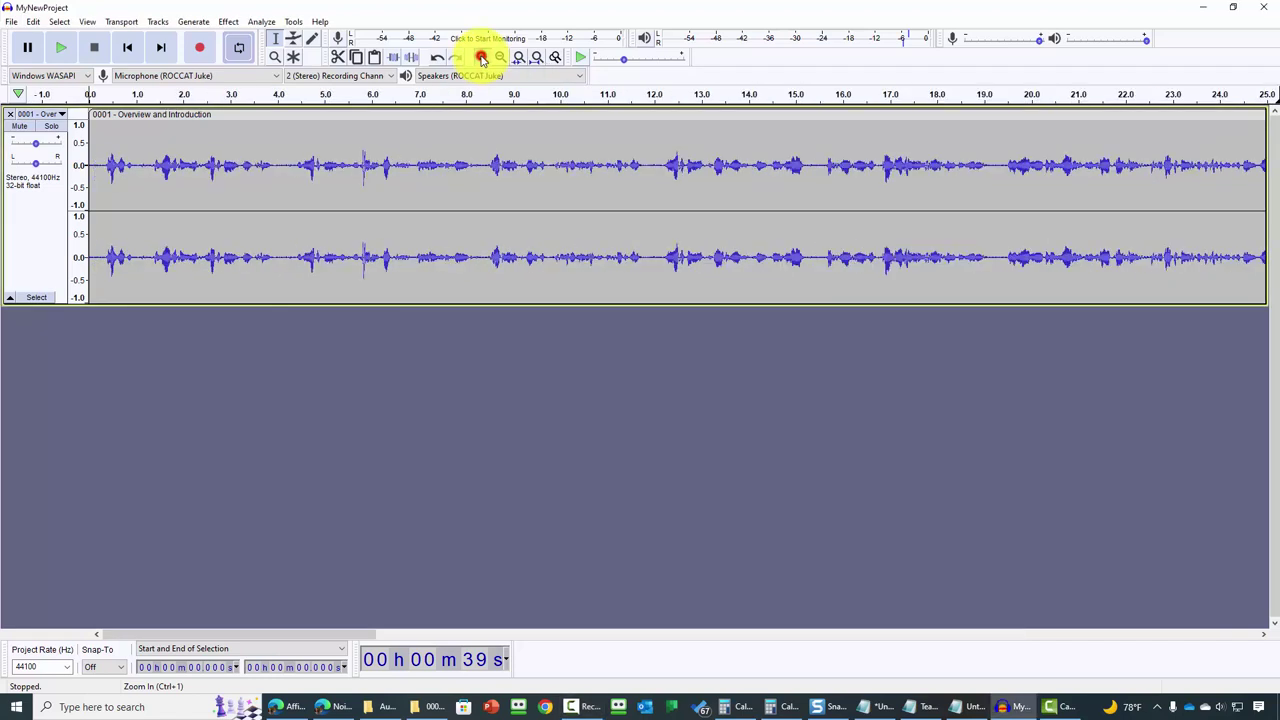
click(481, 58)
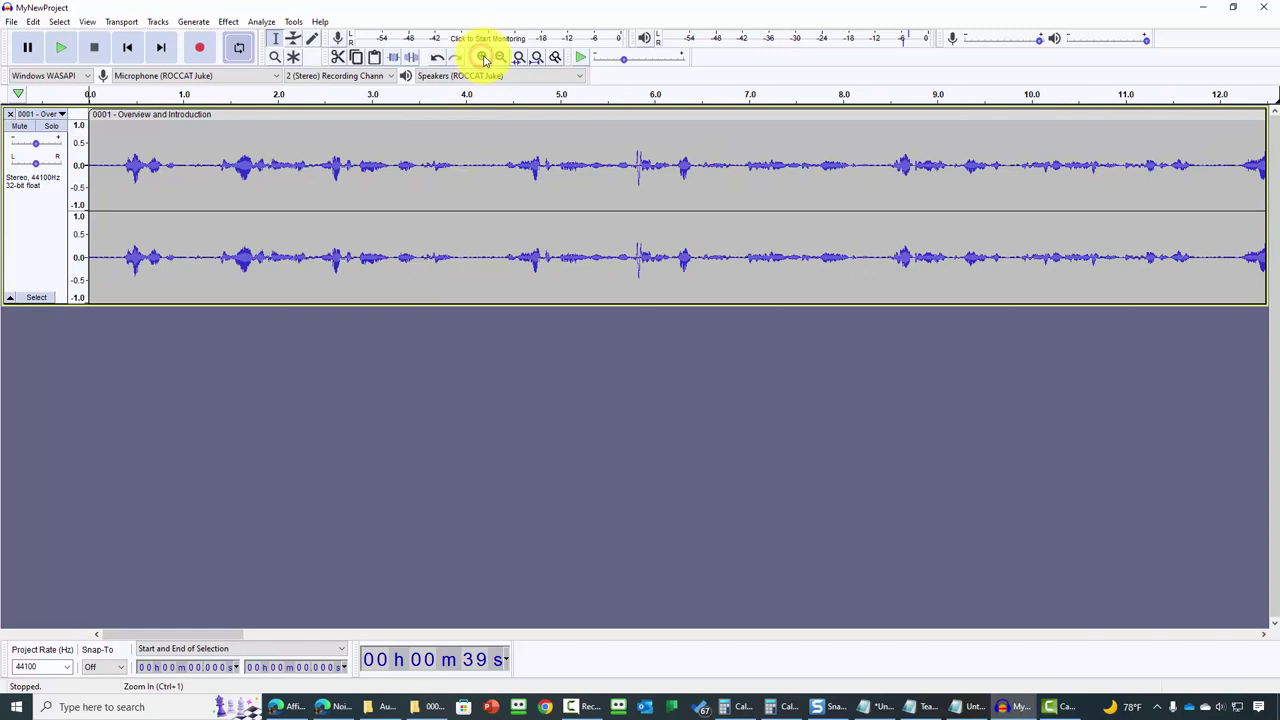
click(94, 134)
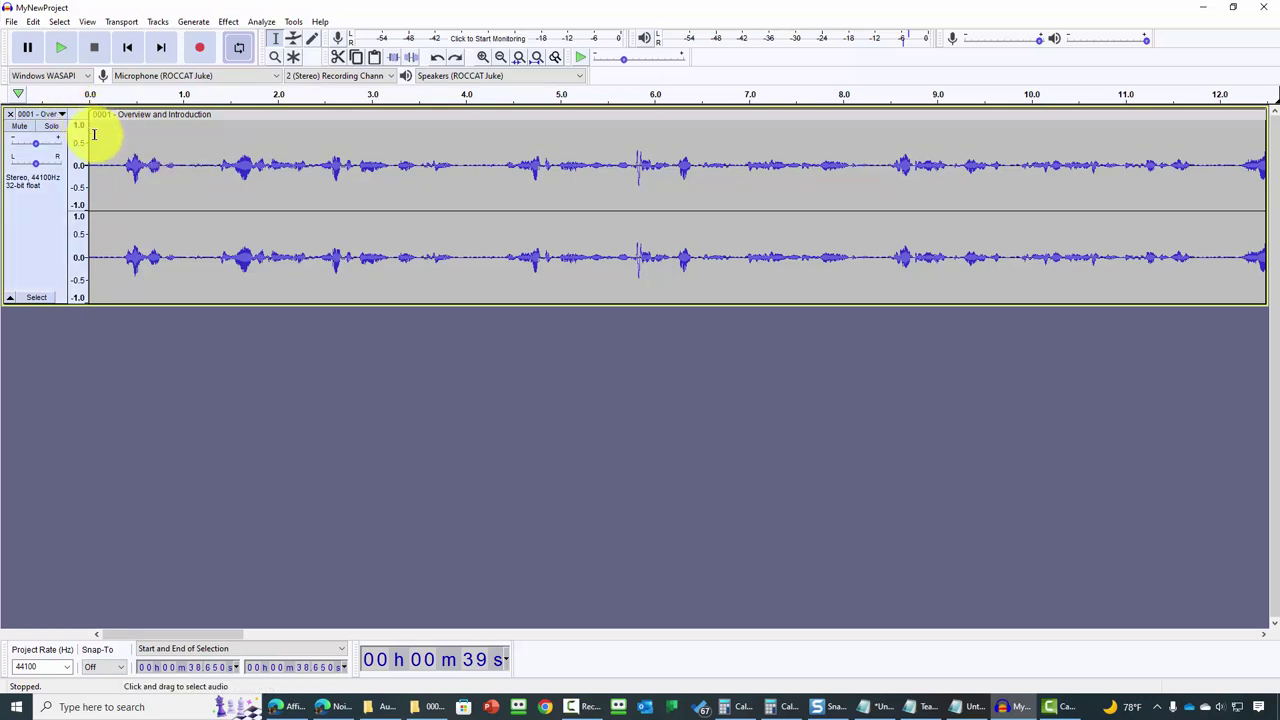
drag(95, 134, 122, 160)
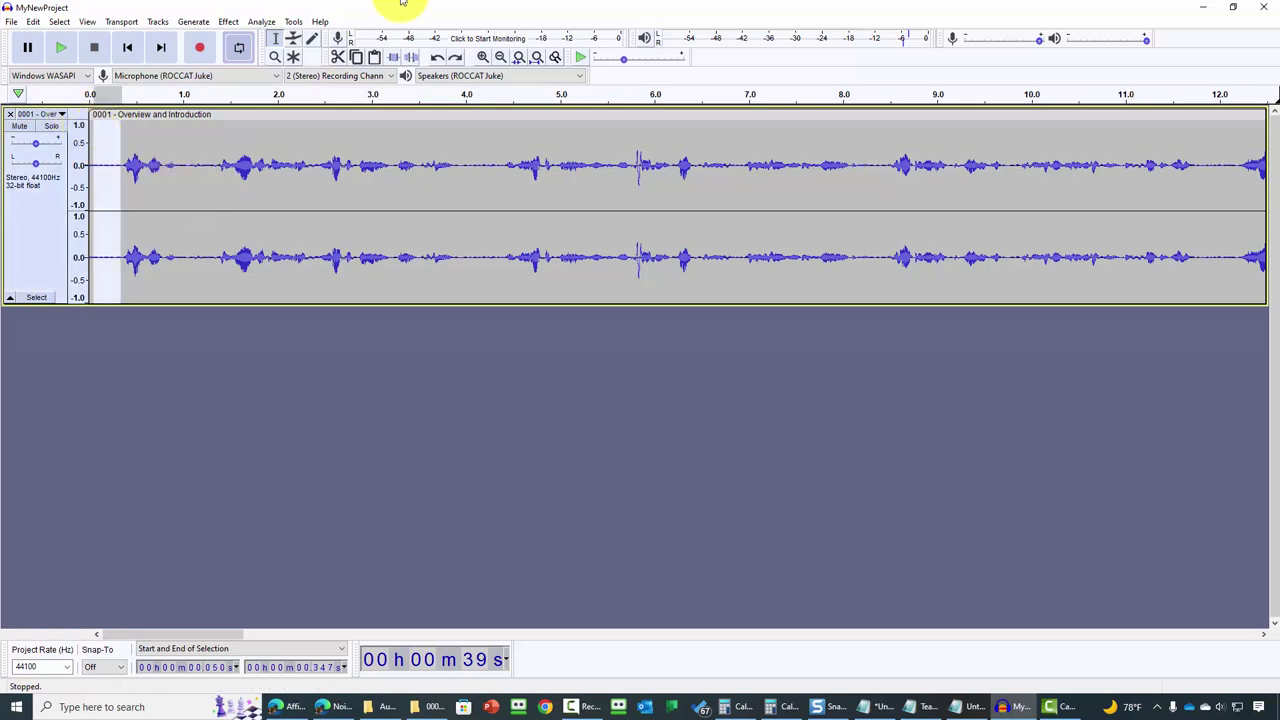
key(Down)
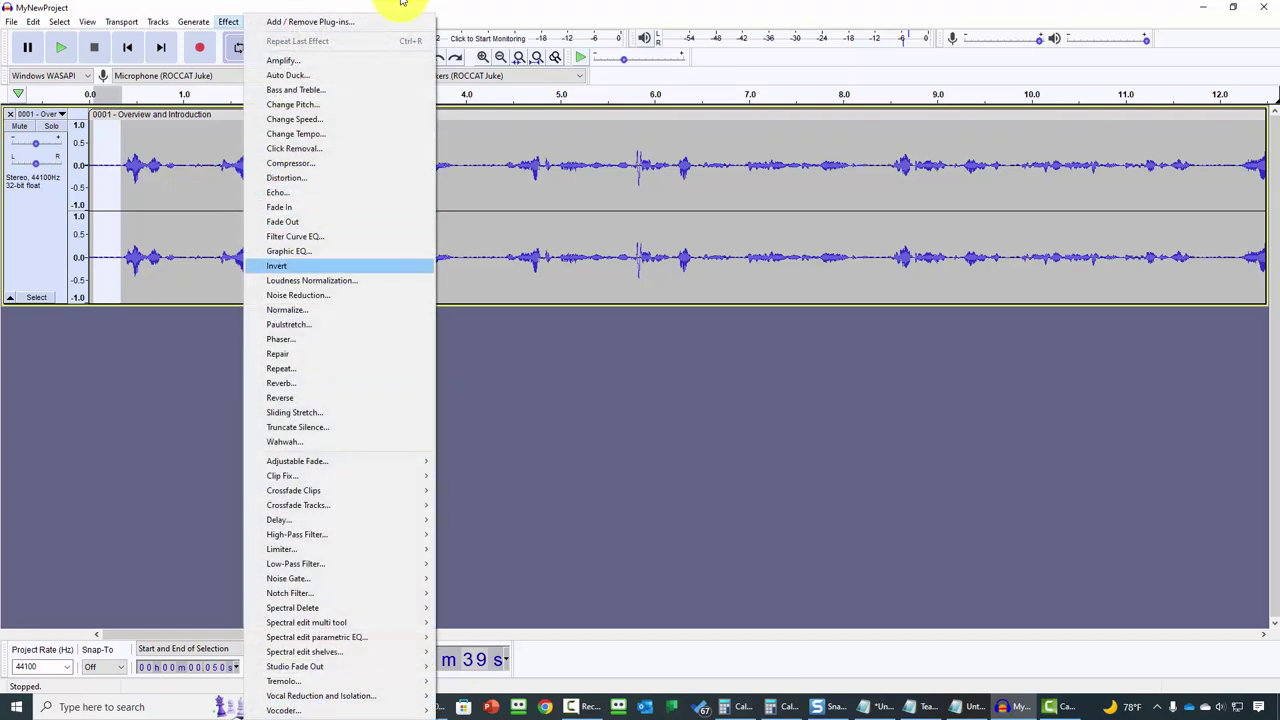
key(Return)
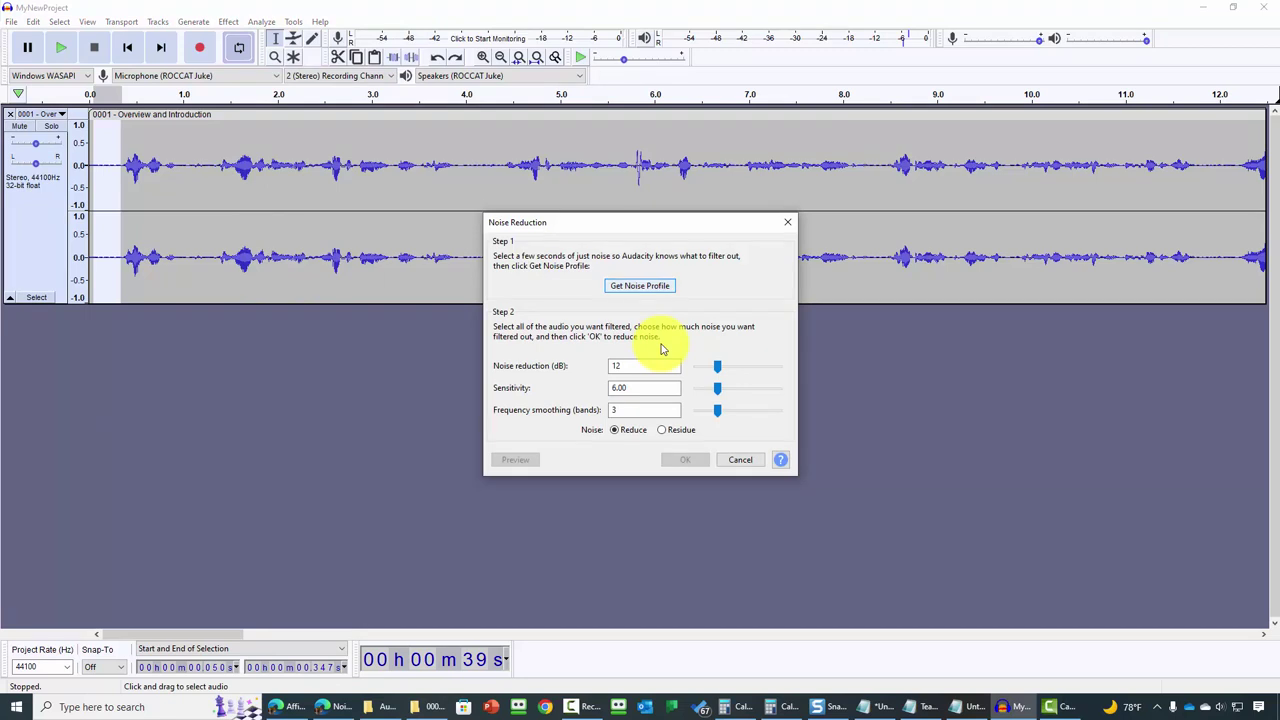
key(Escape)
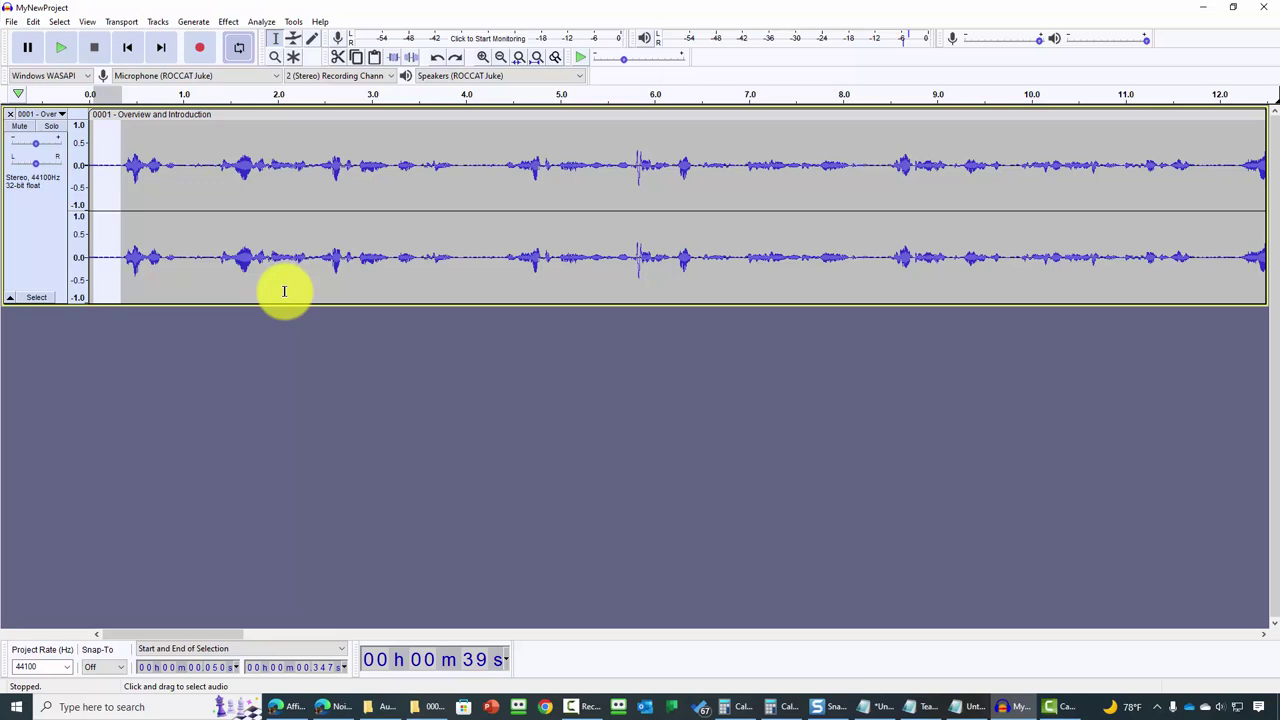
Step: Preview and apply Noise Reduction to the whole introduction track with 12 dB reduction, sensitivity 6.00, 3 smoothing bands and the Reduce option
click(502, 56)
click(502, 56)
click(504, 58)
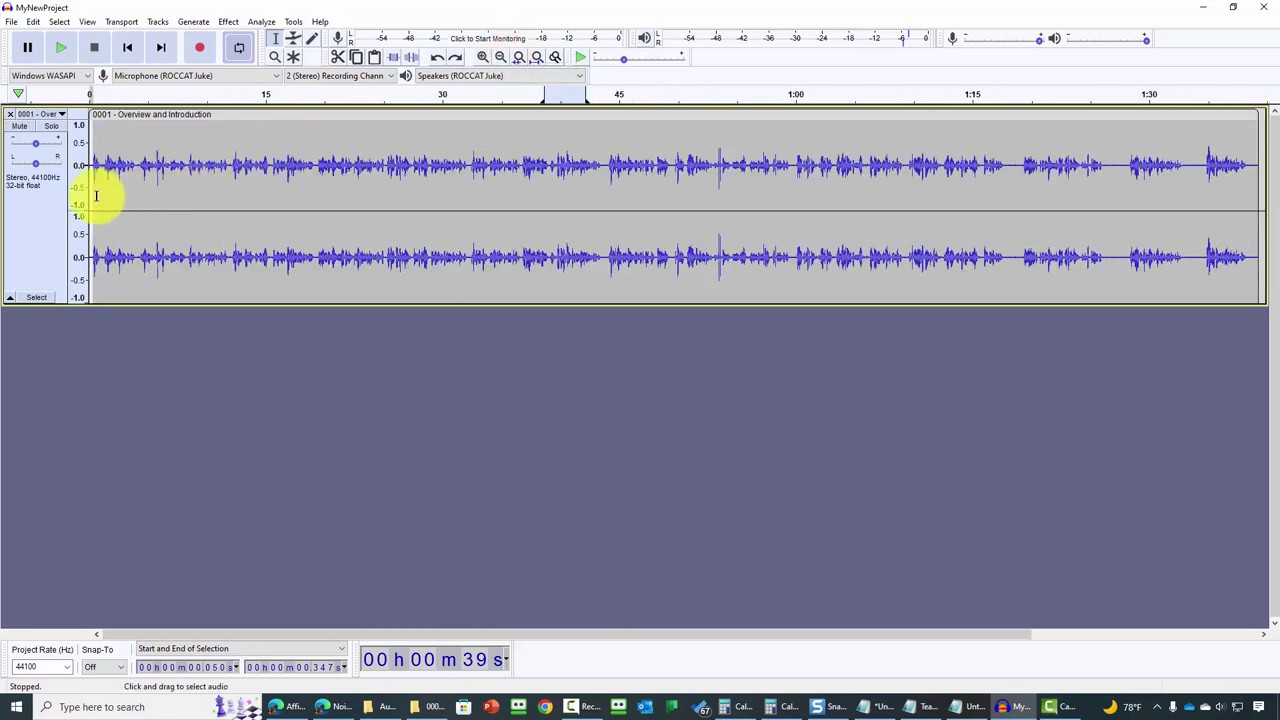
key(ctrl+a)
key(ctrl+3)
key(ctrl+3)
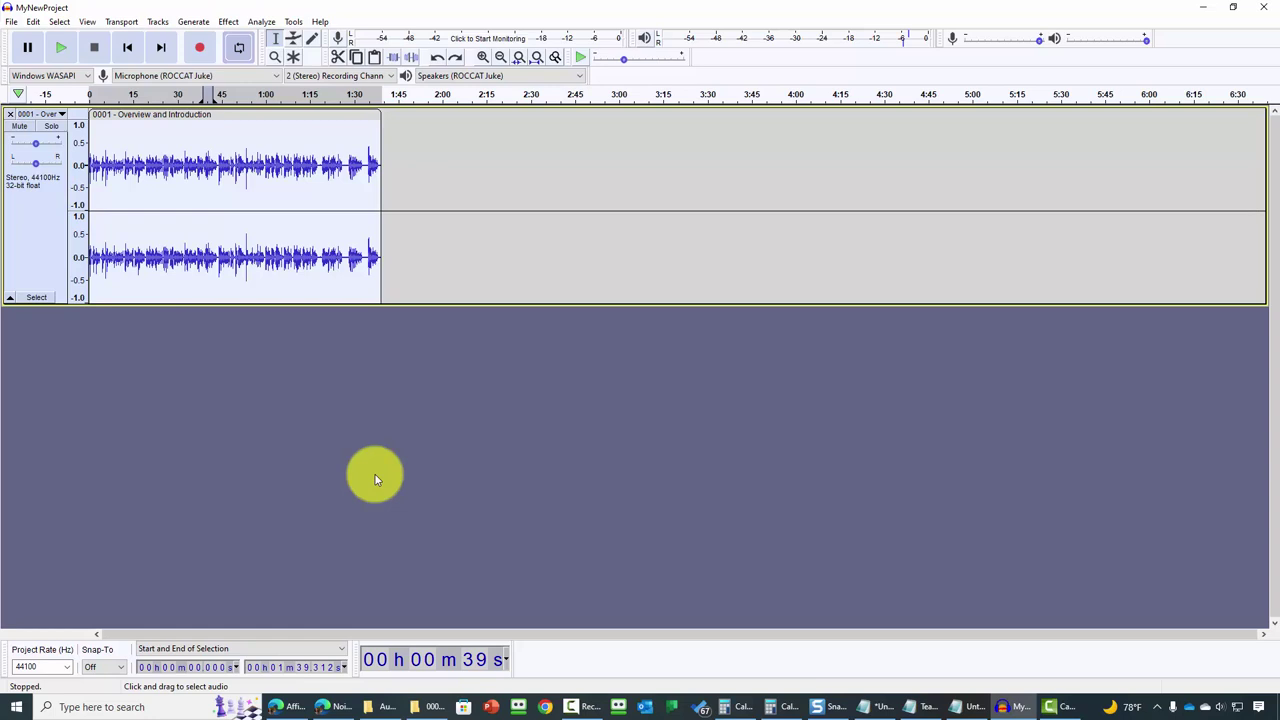
click(228, 22)
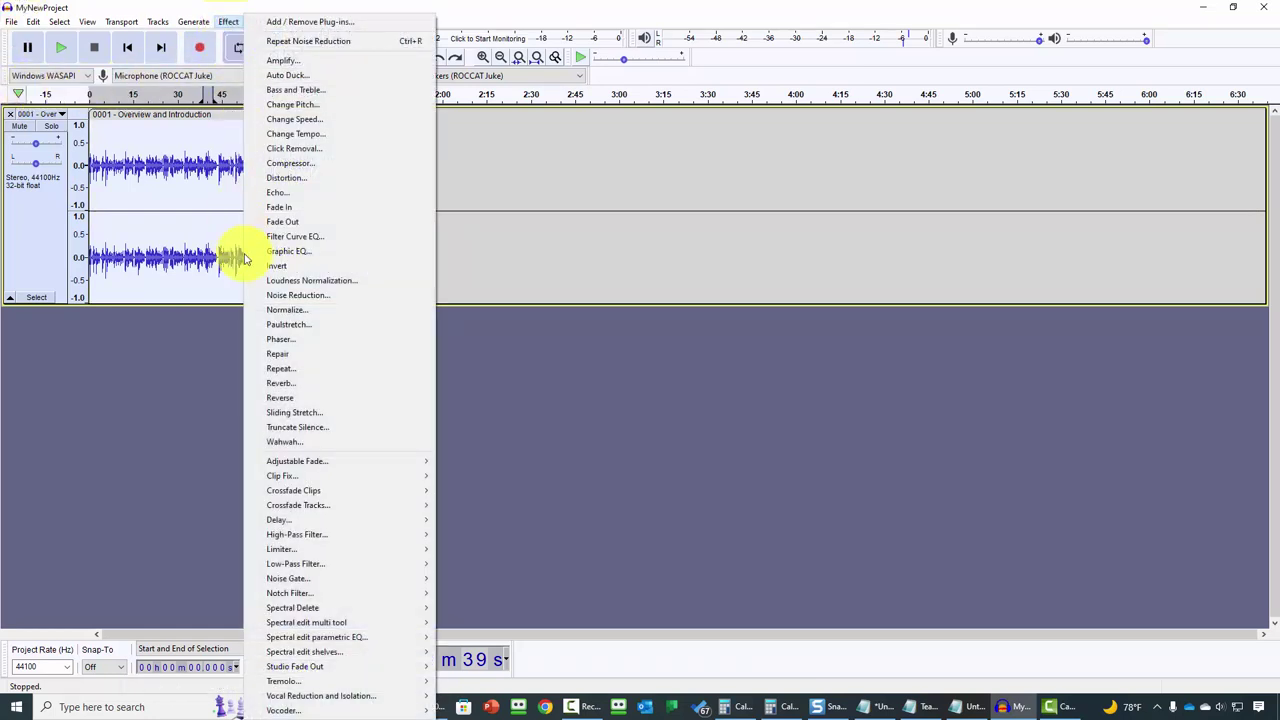
click(306, 296)
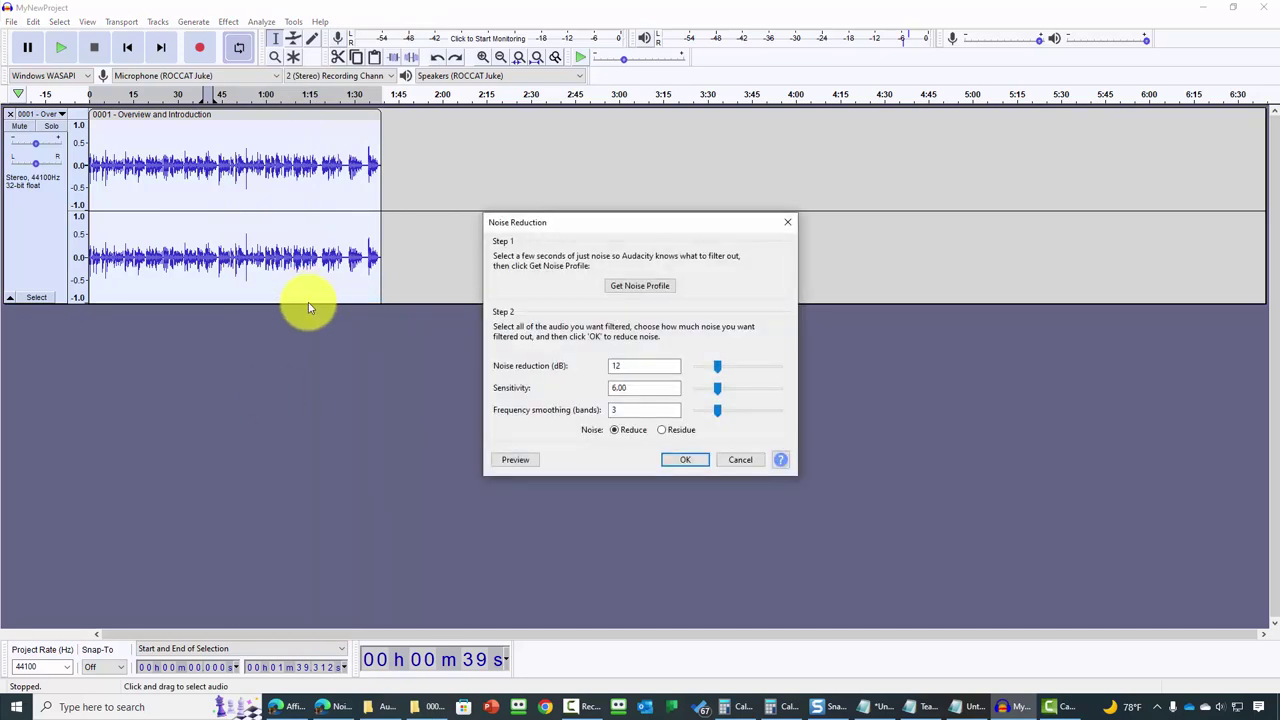
click(511, 461)
click(661, 430)
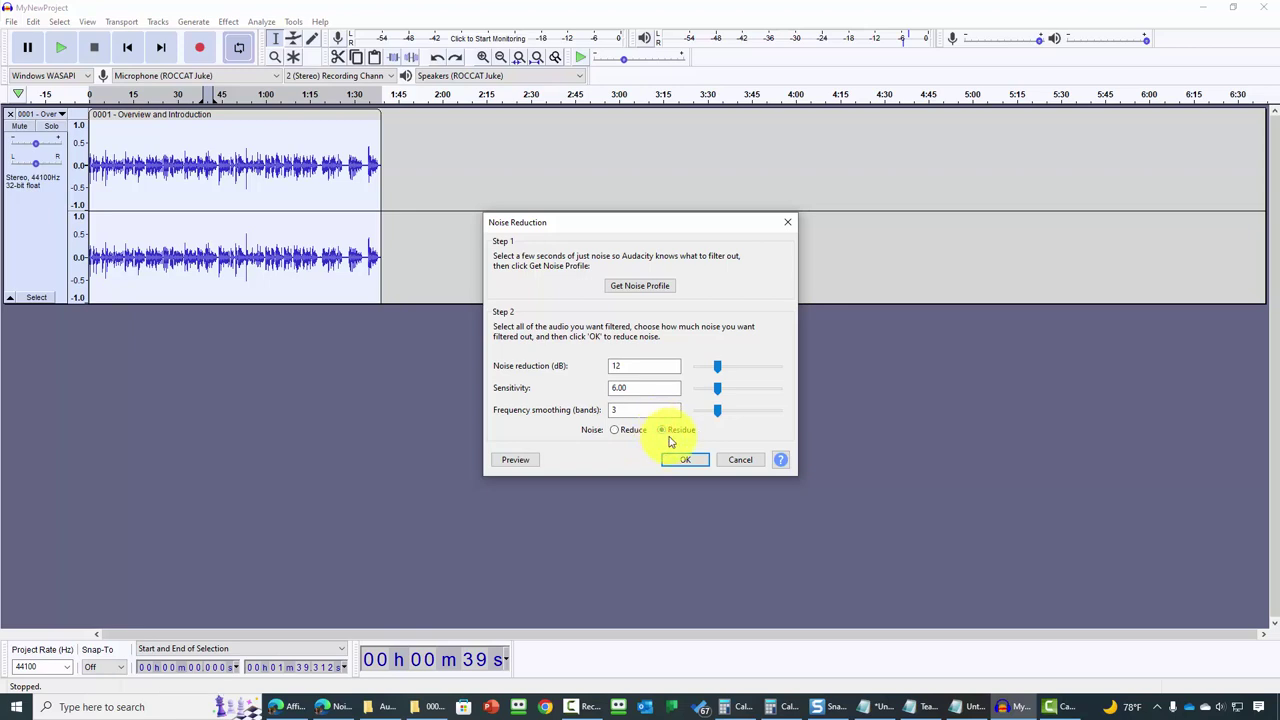
click(614, 430)
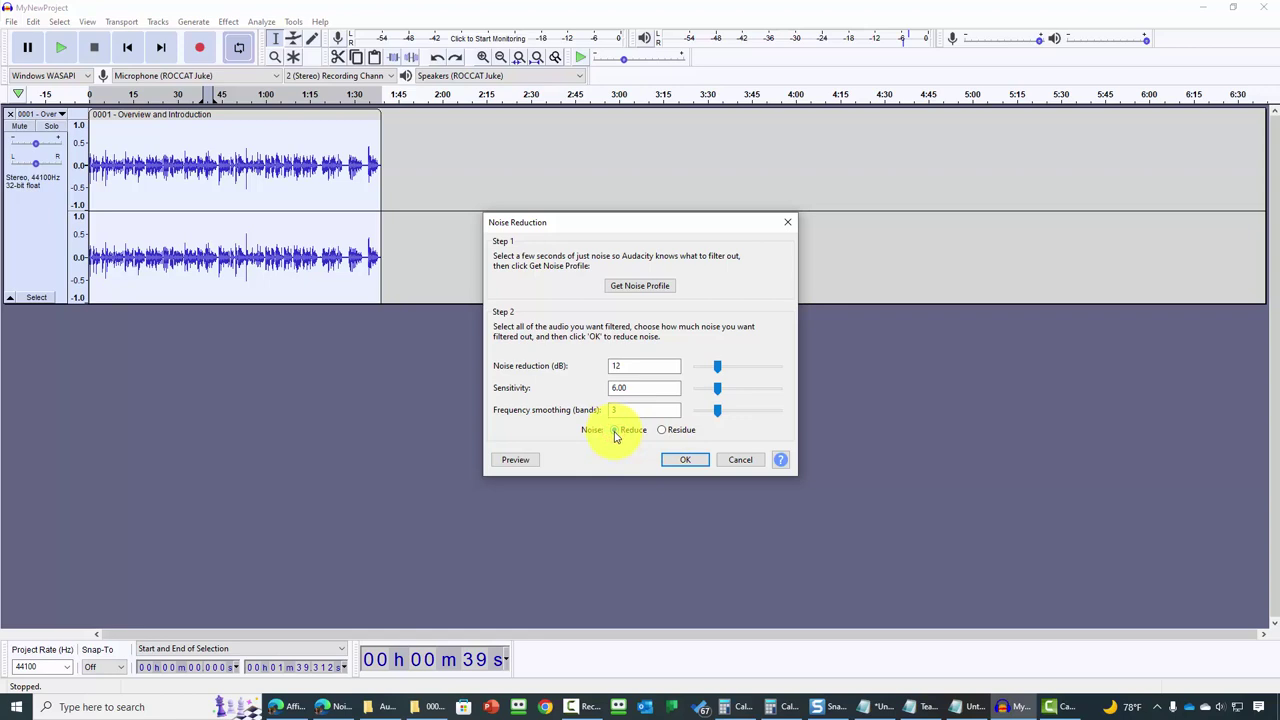
click(515, 462)
click(676, 459)
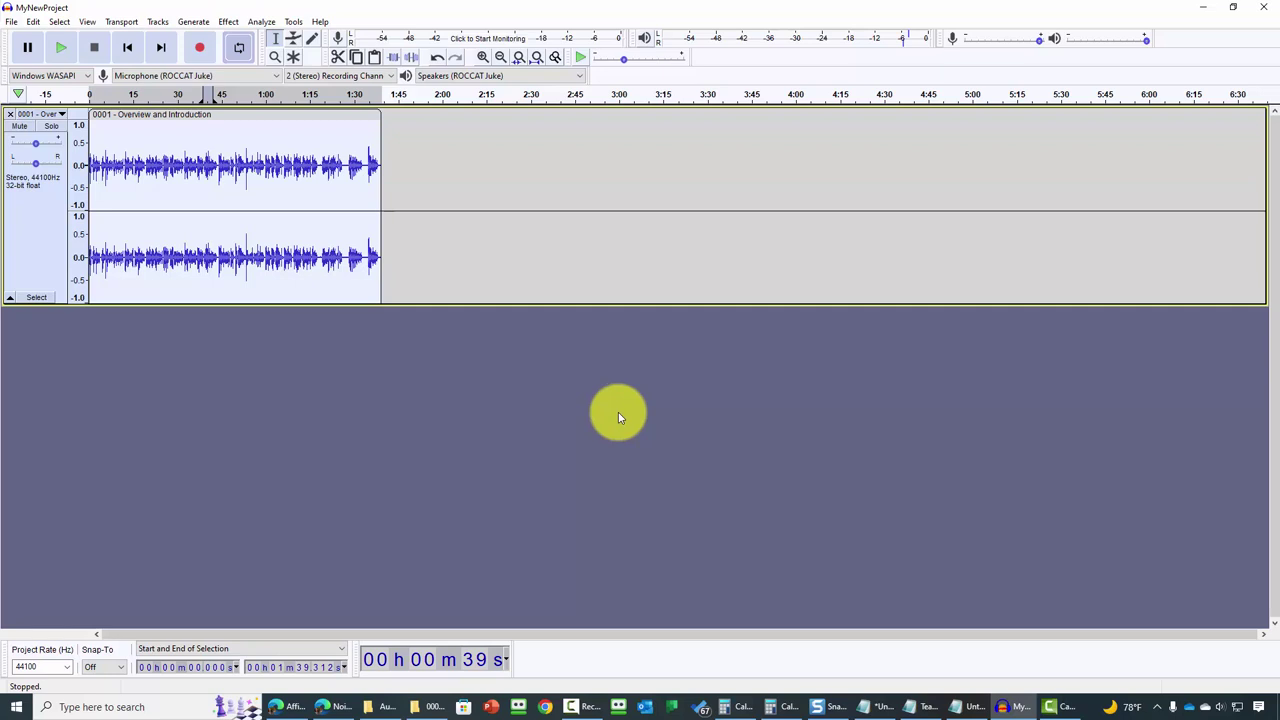
Step: Save the noise-reduced version as a separate project named EDITED-MyNewProject.aup3 in the My New Project folder
click(12, 22)
click(170, 113)
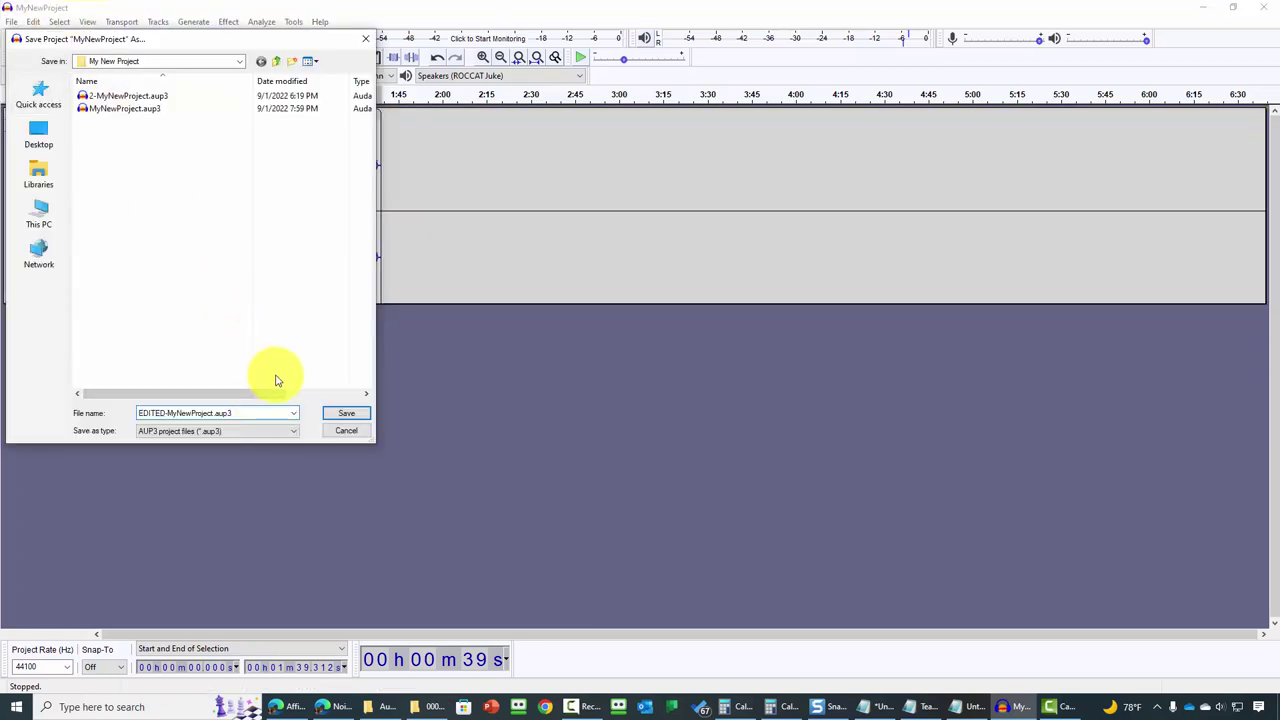
click(350, 415)
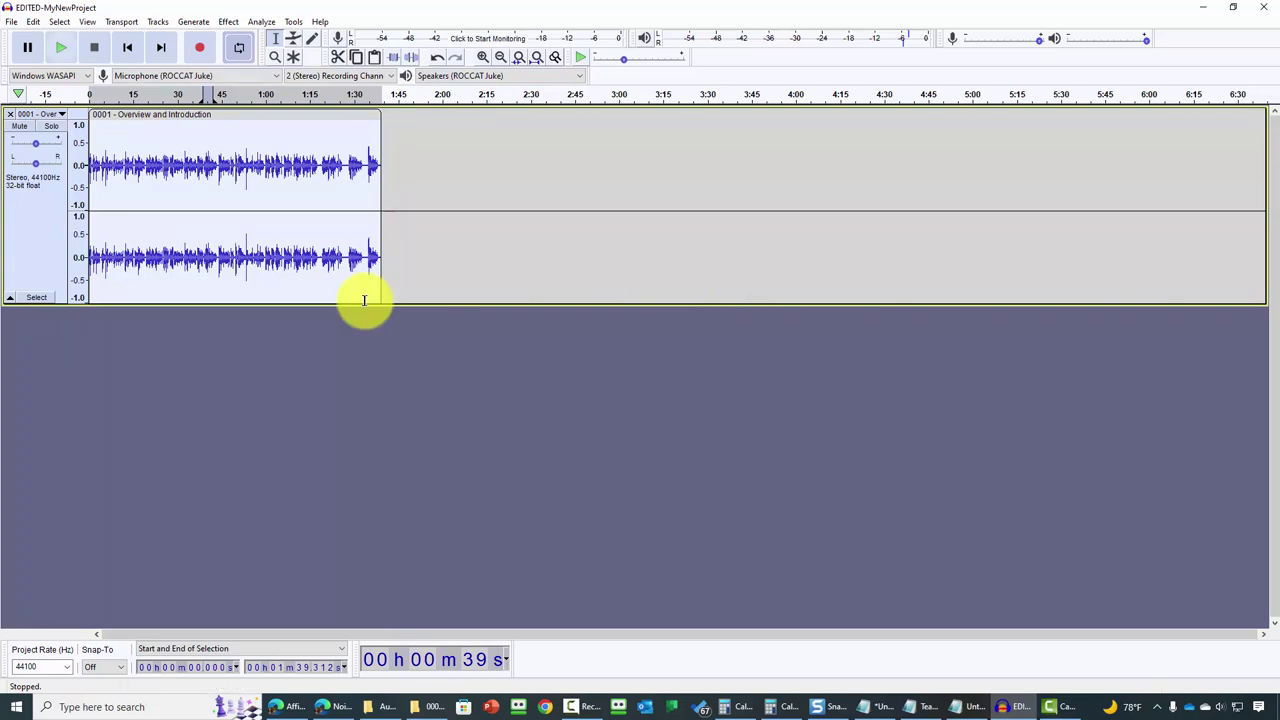
Step: Export the edited project as EDITED-MyNewProject.mp3 in the Audacity folder, keeping the Standard 170-210 kbps preset and the existing metadata tags
key(alt+f)
key(Up)
key(Up)
key(Up)
key(Up)
key(Up)
key(Right)
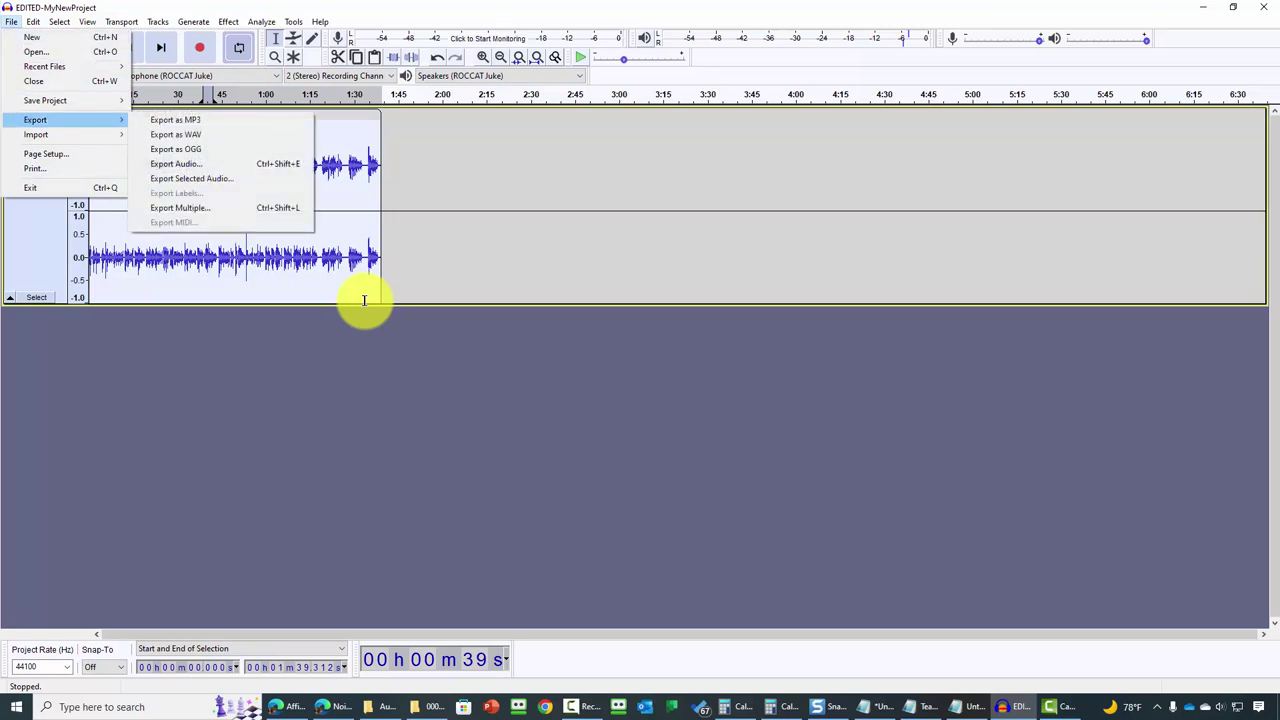
key(Down)
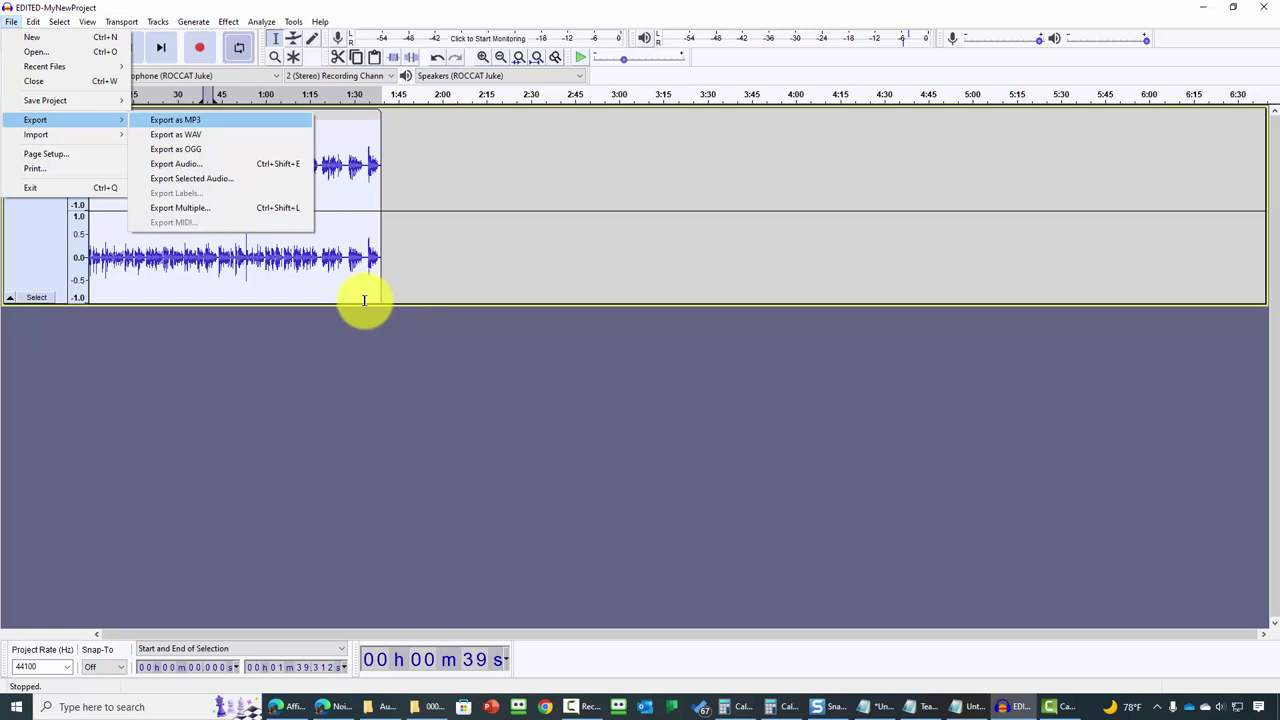
key(Return)
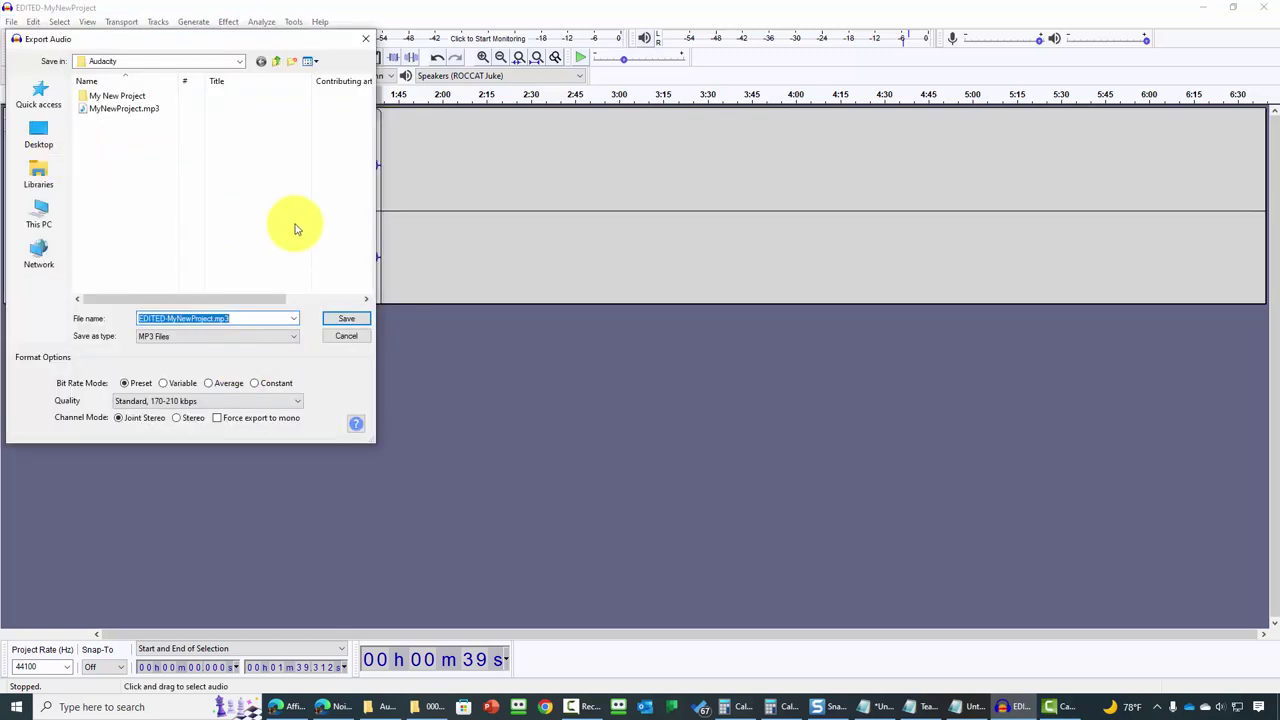
click(346, 318)
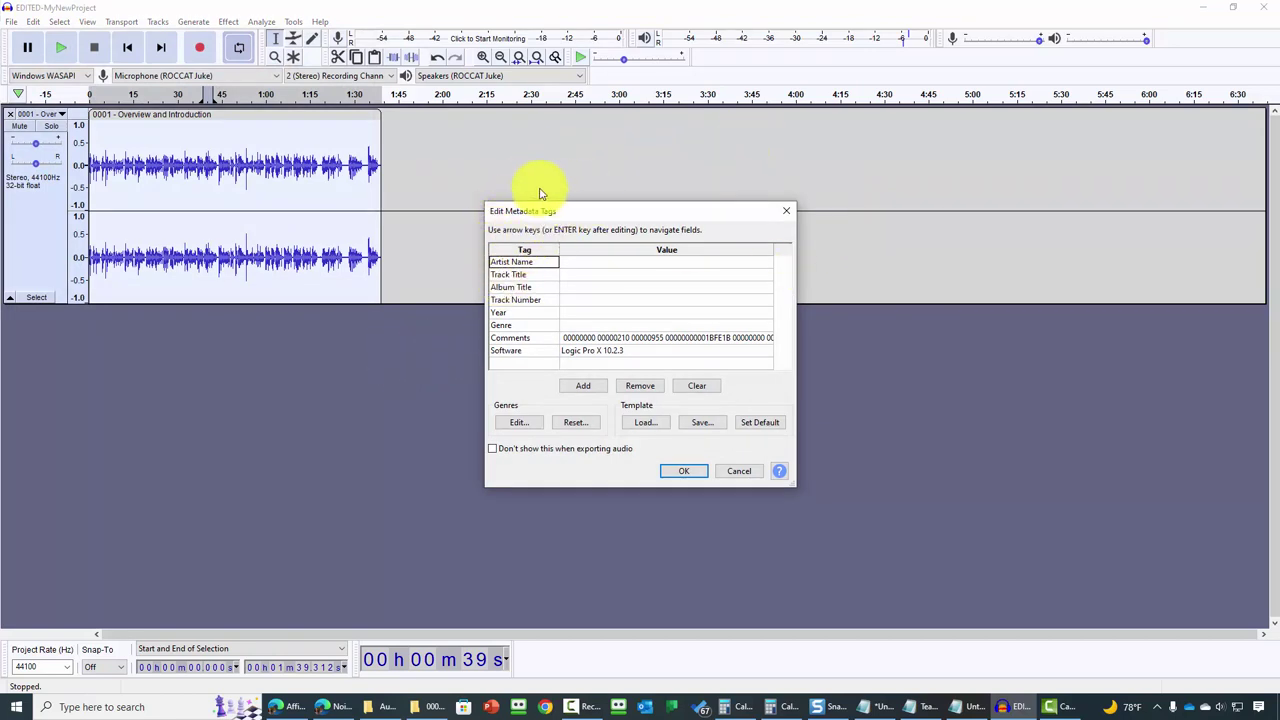
click(684, 473)
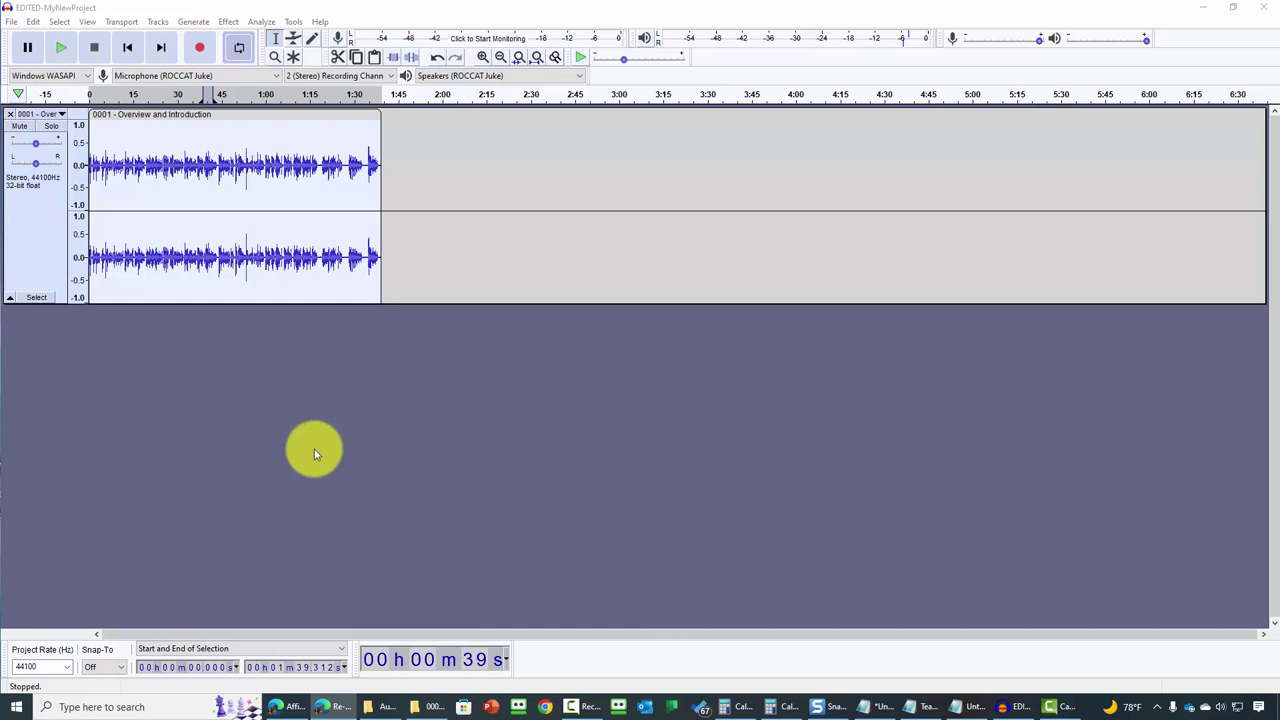
Step: Try to remove clicks from the introduction track using Click Removal with threshold 200 and maximum spike width 20, previewing the effect first
click(315, 455)
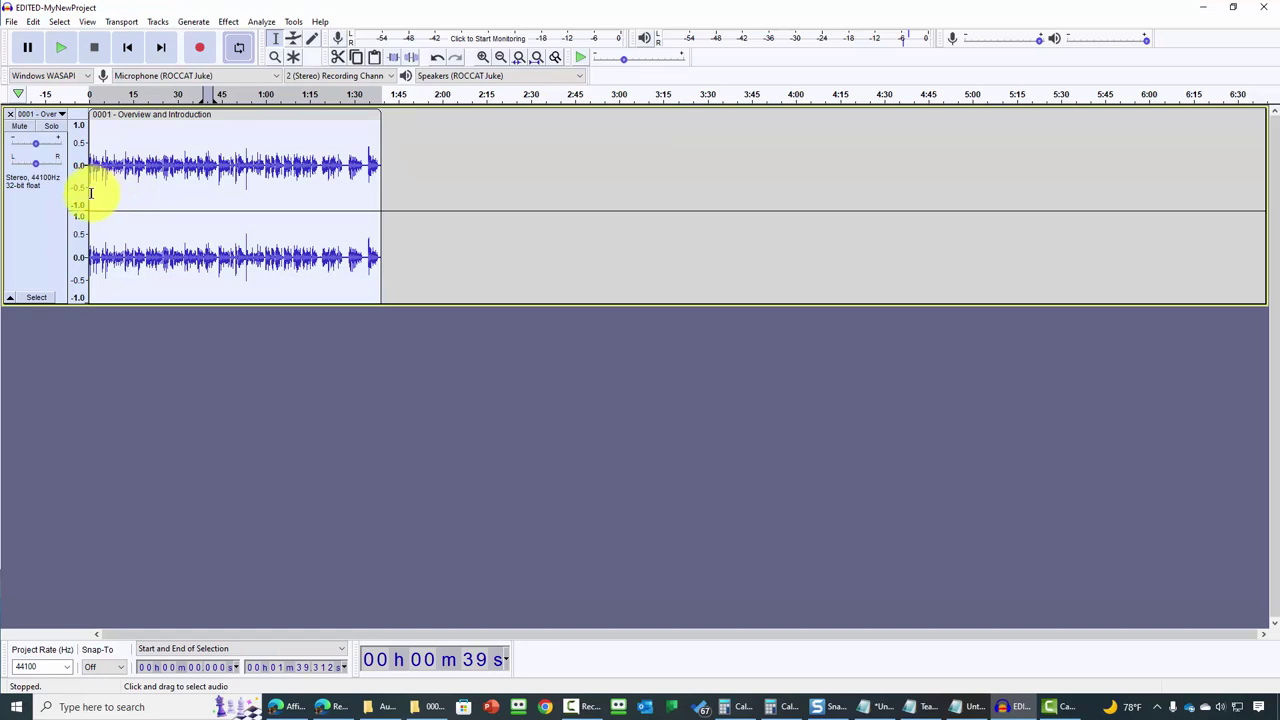
drag(97, 196, 385, 216)
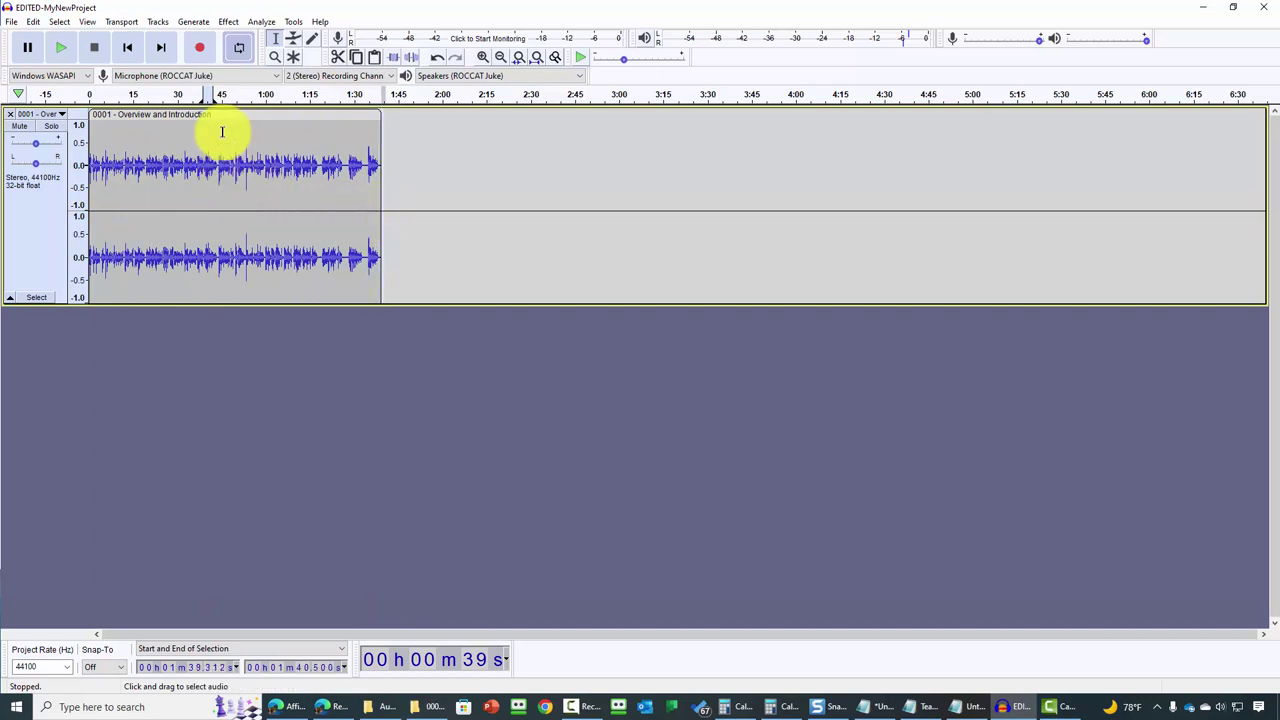
click(228, 22)
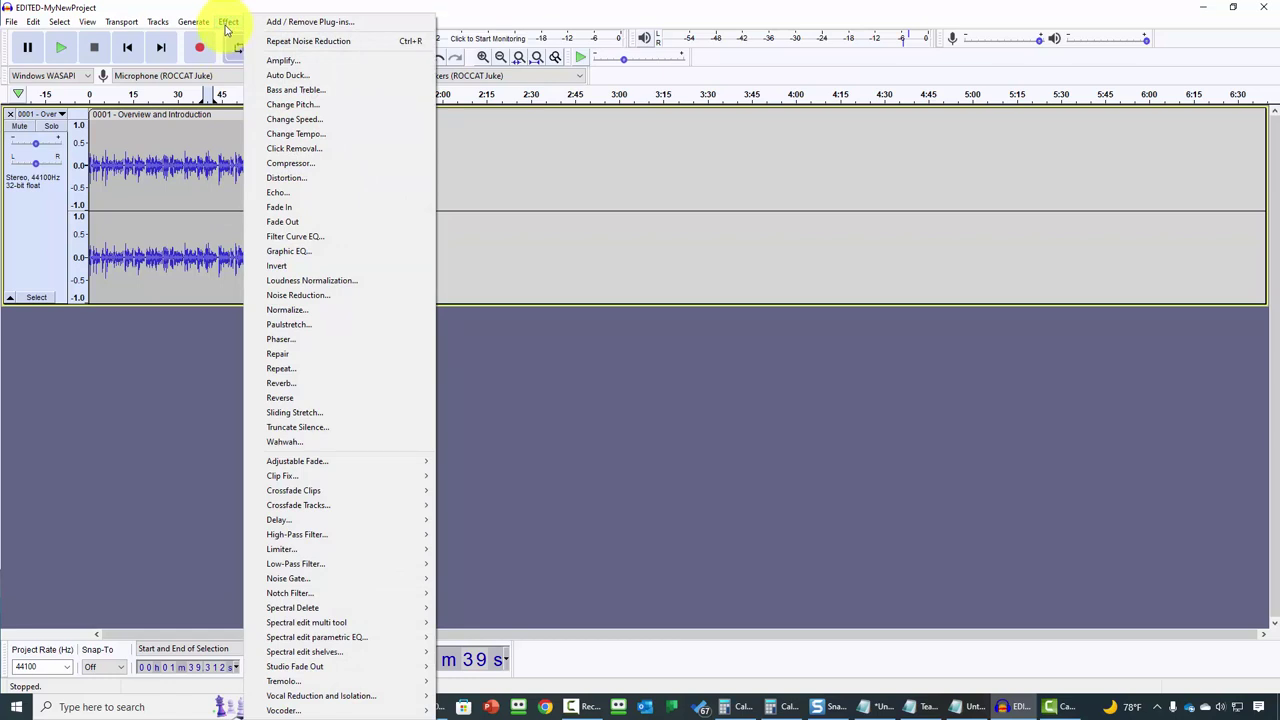
click(343, 150)
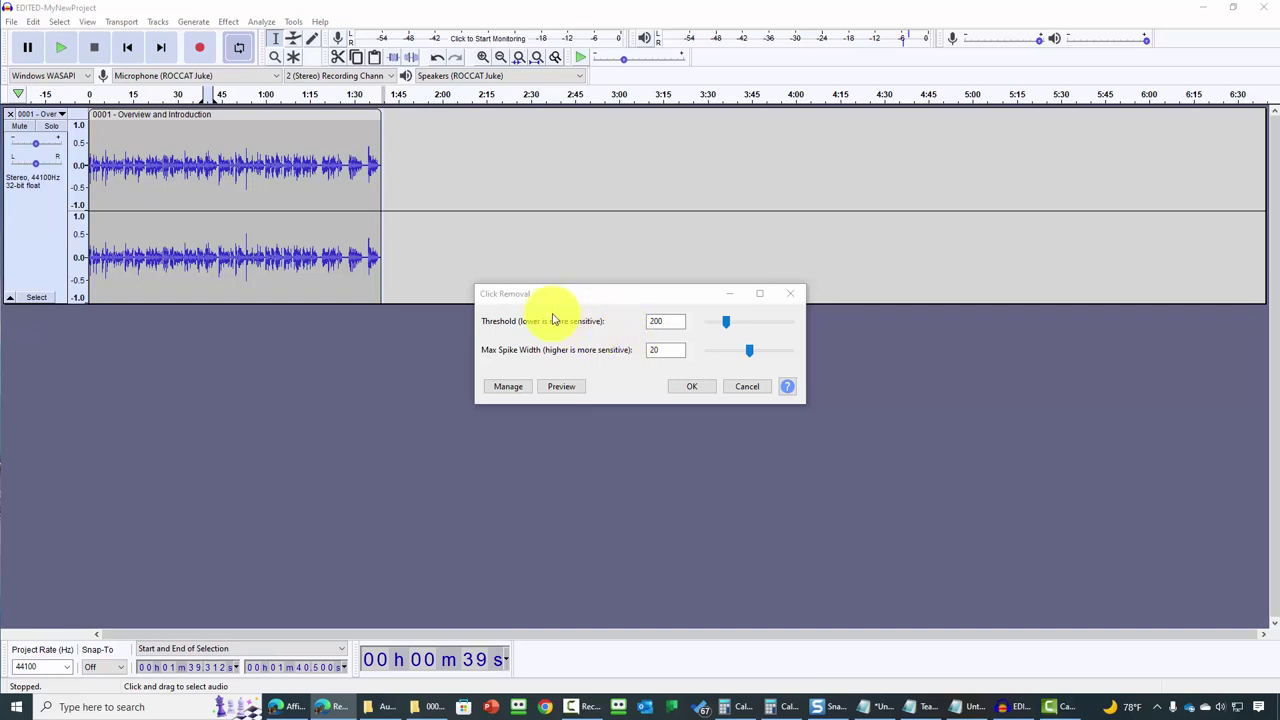
click(560, 389)
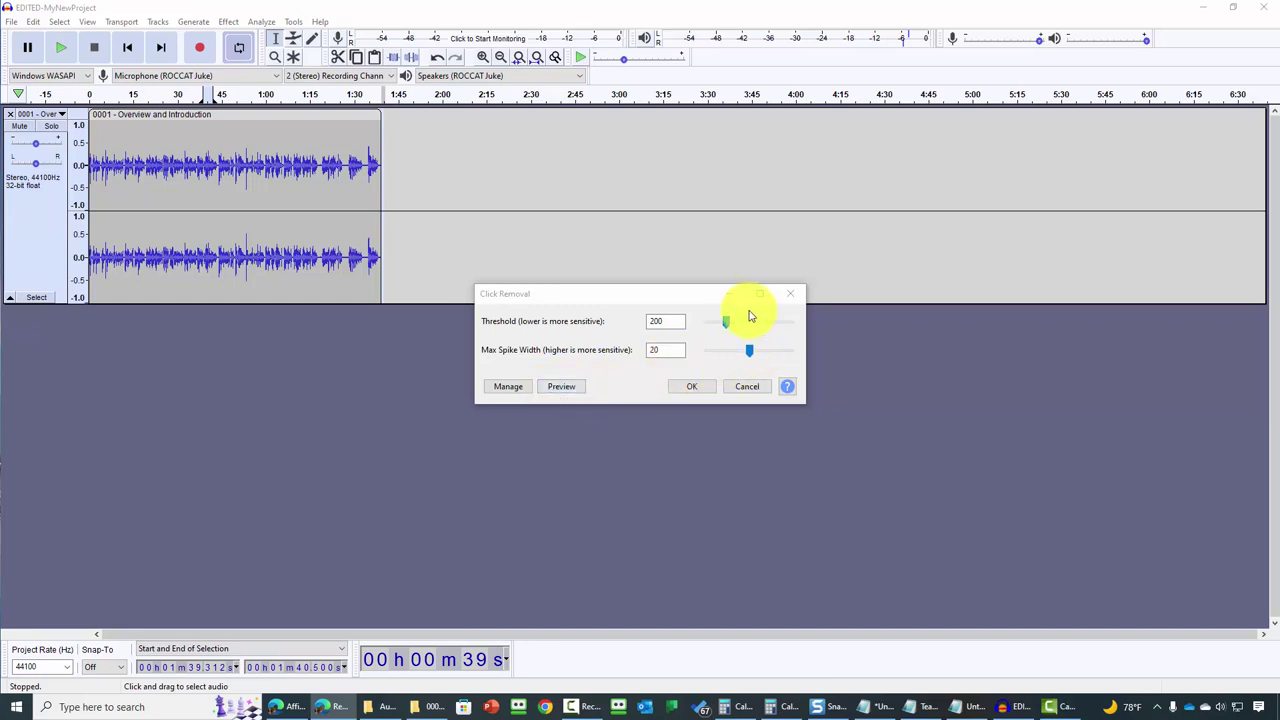
click(548, 327)
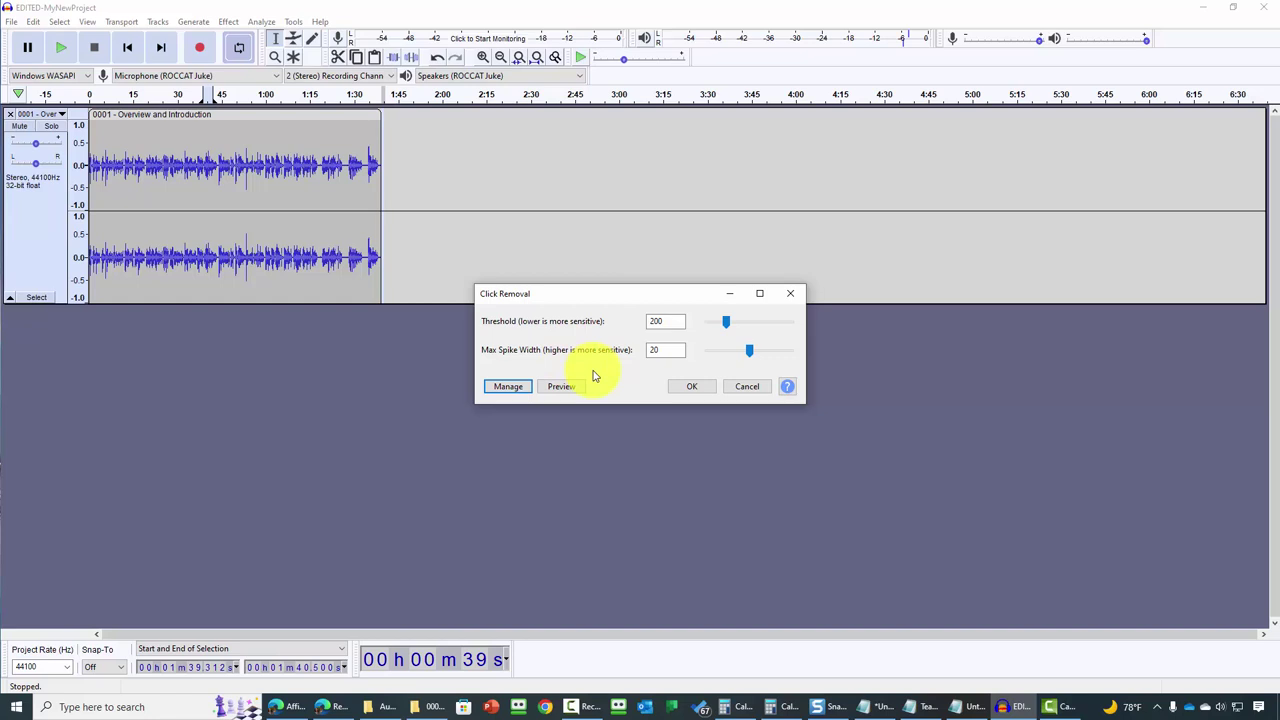
click(690, 386)
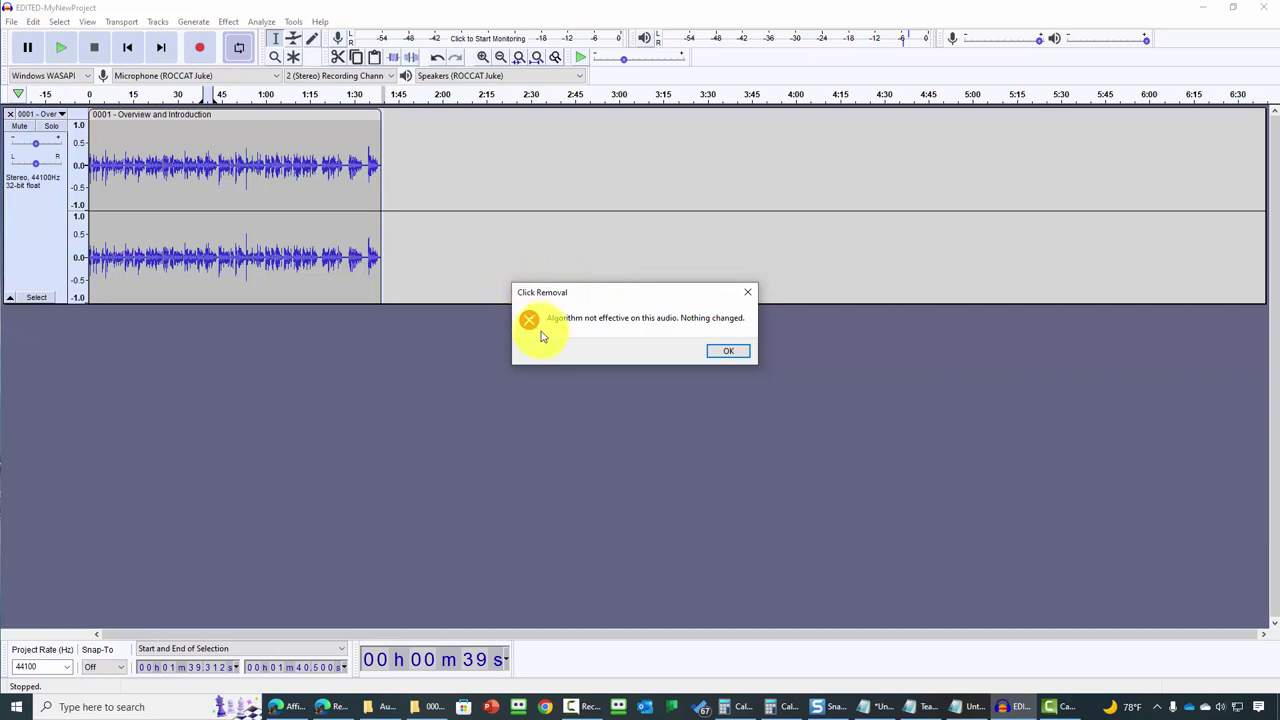
key(Return)
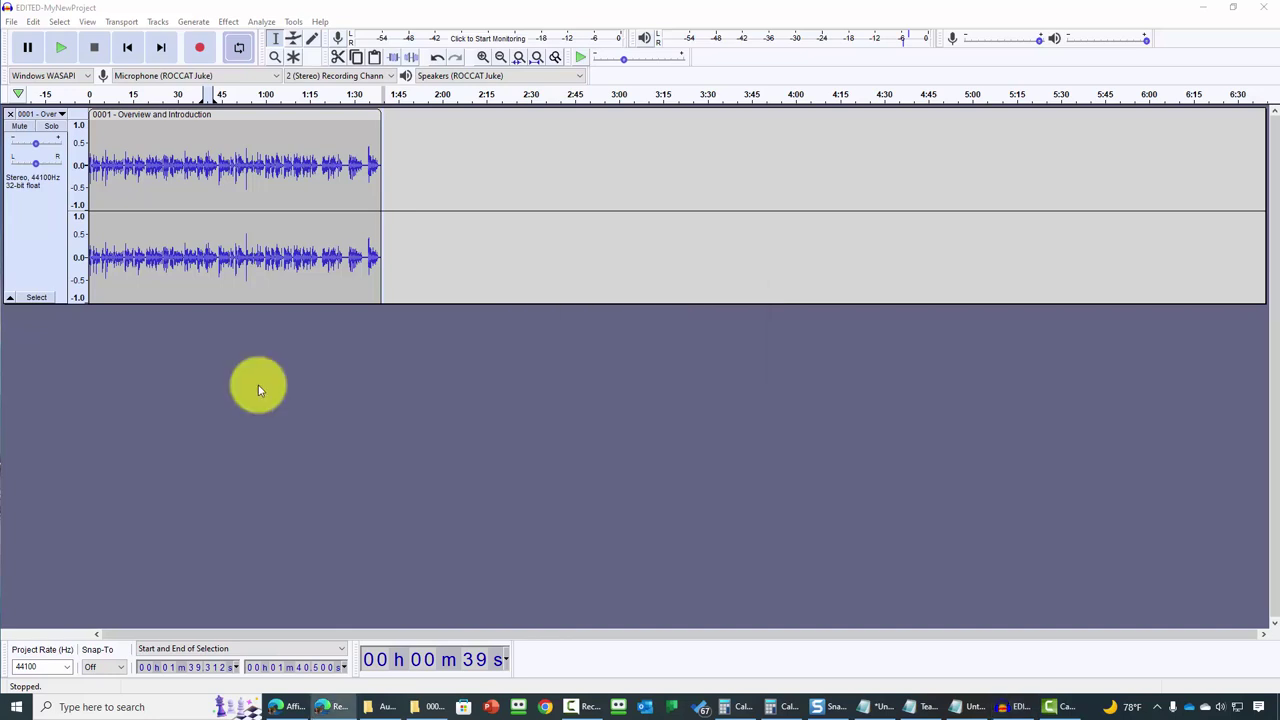
Step: Cut the short pause from about 43.177 to 43.969 seconds out of the introduction track, and undo the cut
key(ctrl+1)
key(ctrl+1)
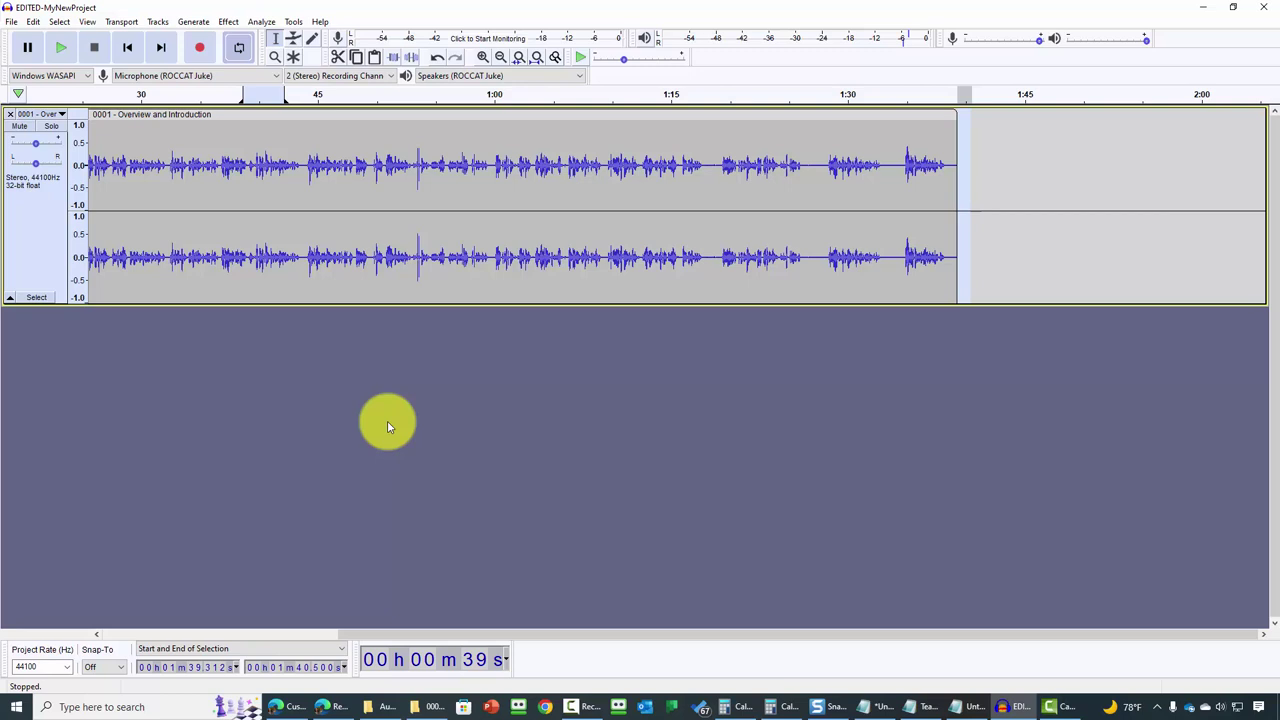
click(296, 121)
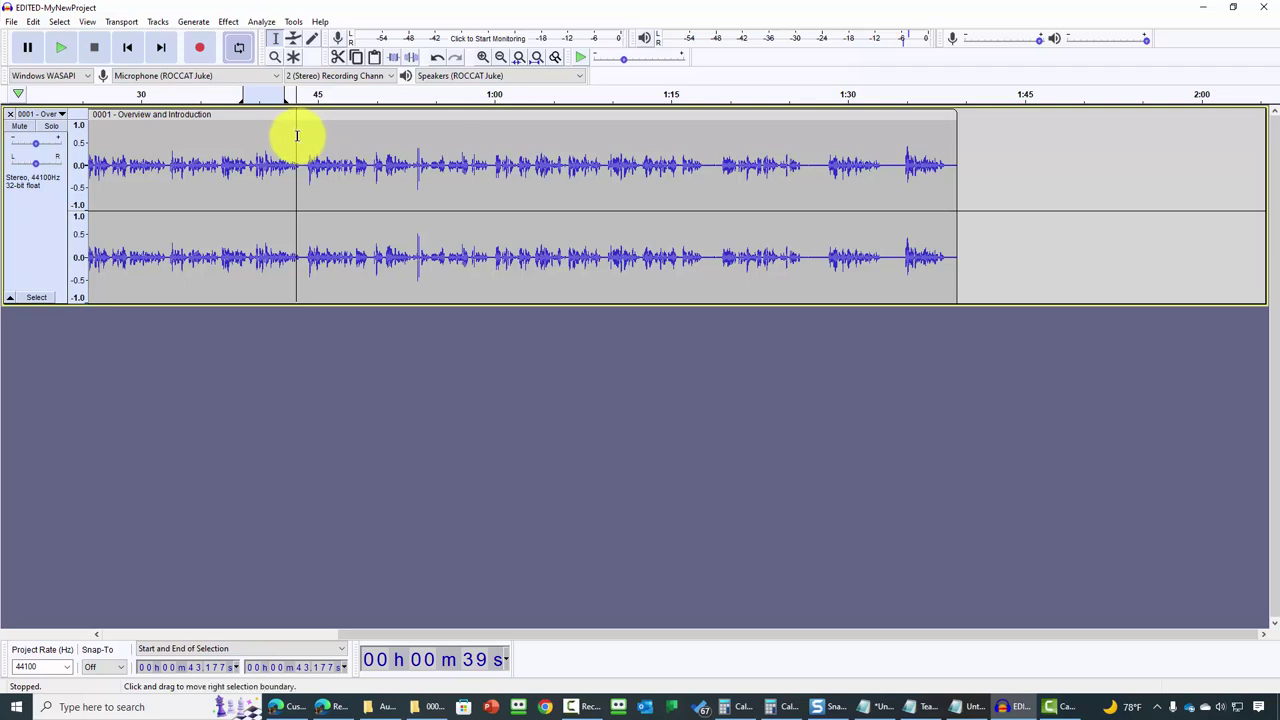
drag(296, 142, 304, 160)
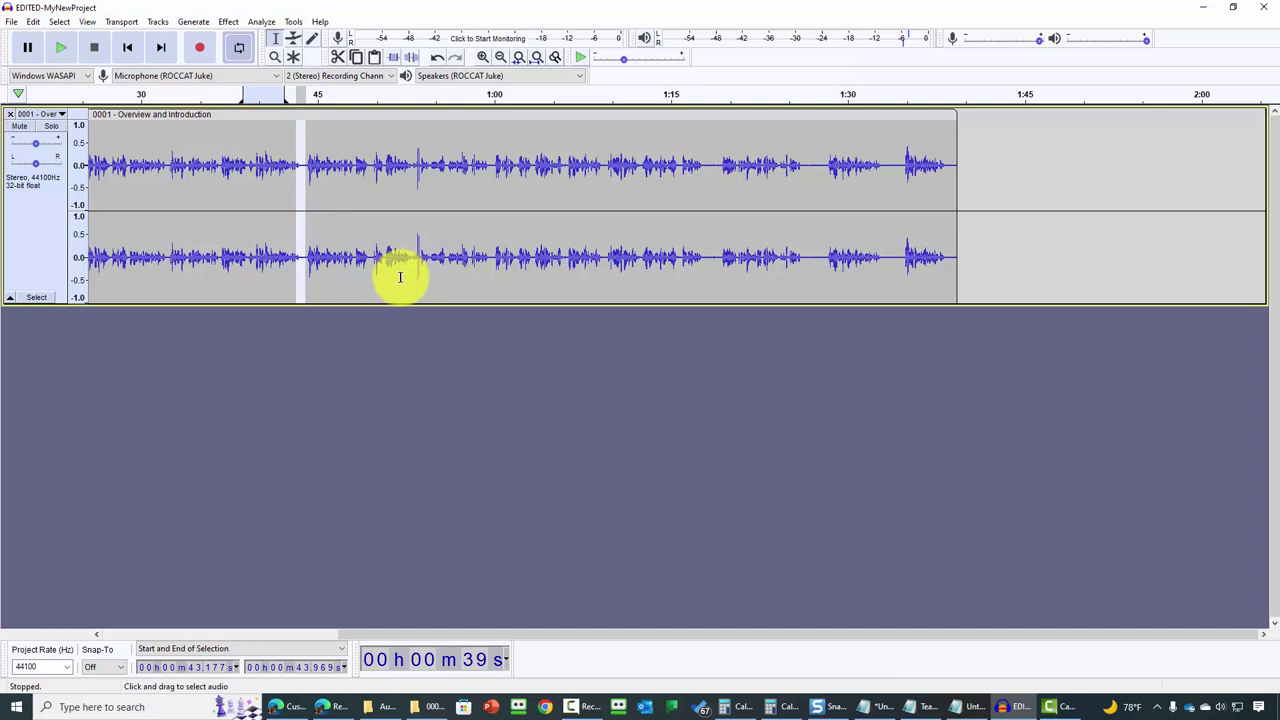
click(338, 57)
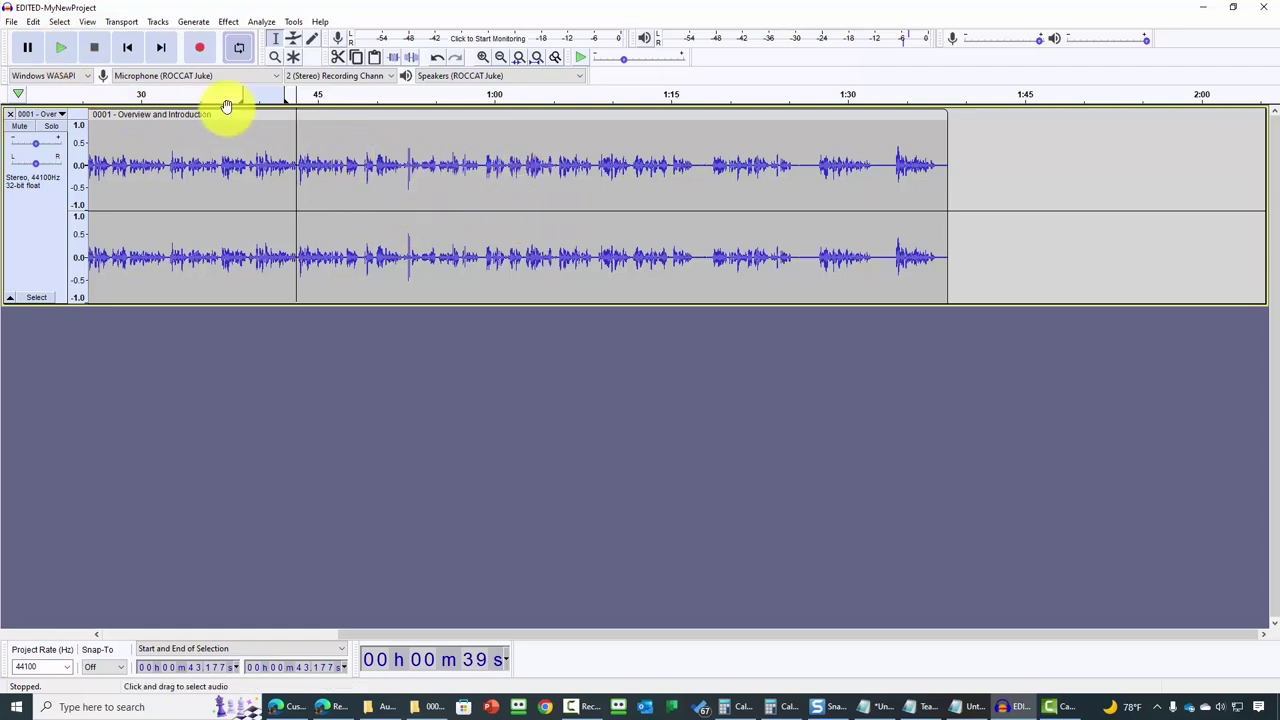
click(34, 22)
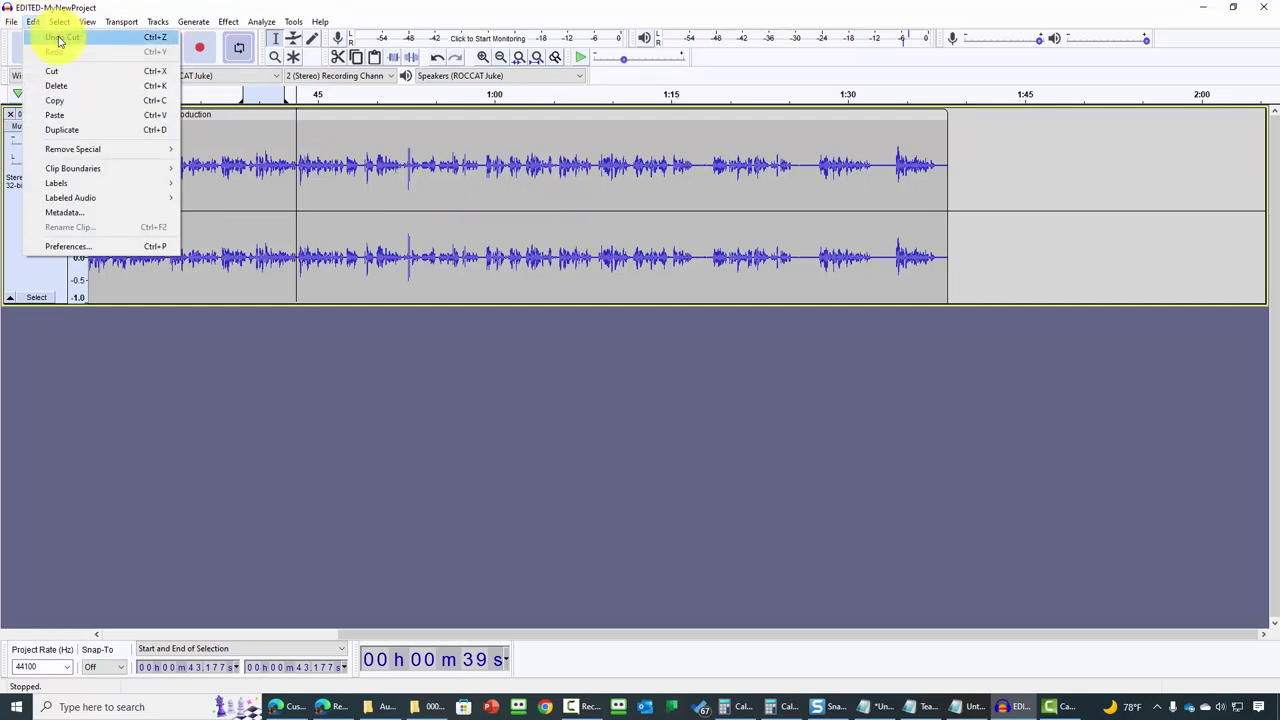
click(60, 38)
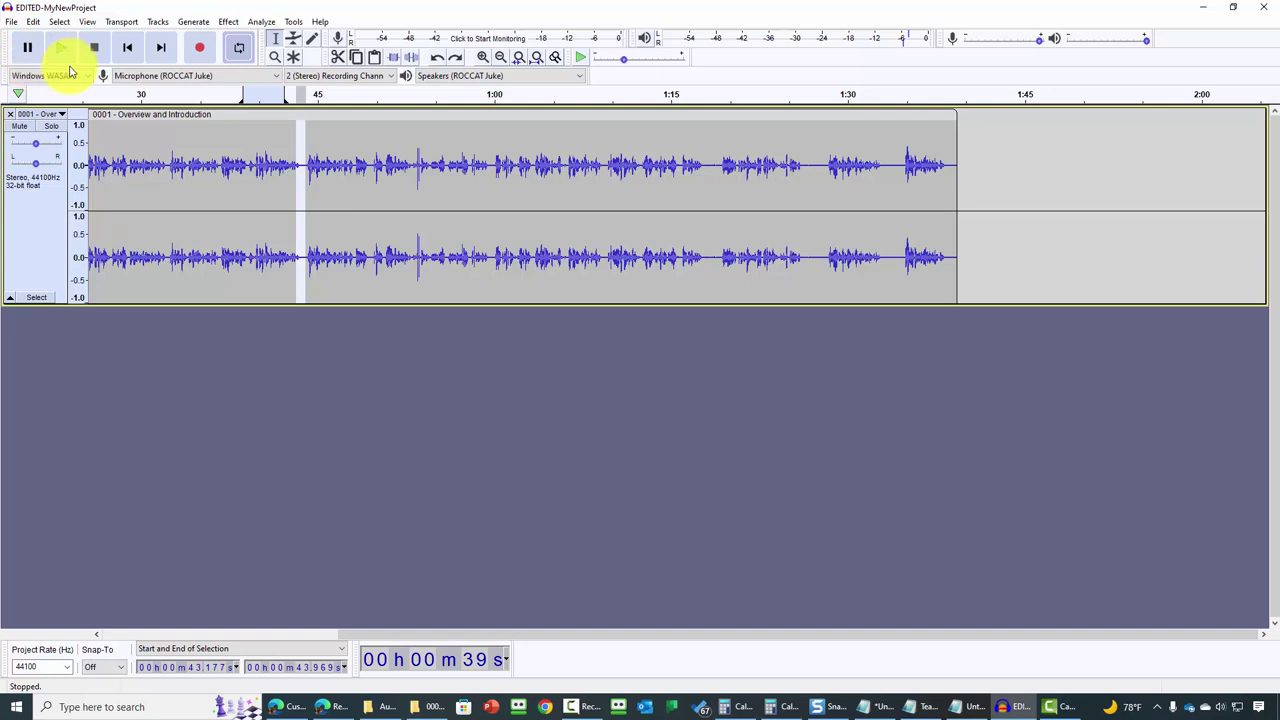
Step: Silence the pause from about 1:17.242 to 1:18.884 in the introduction track, and undo the silencing
click(697, 122)
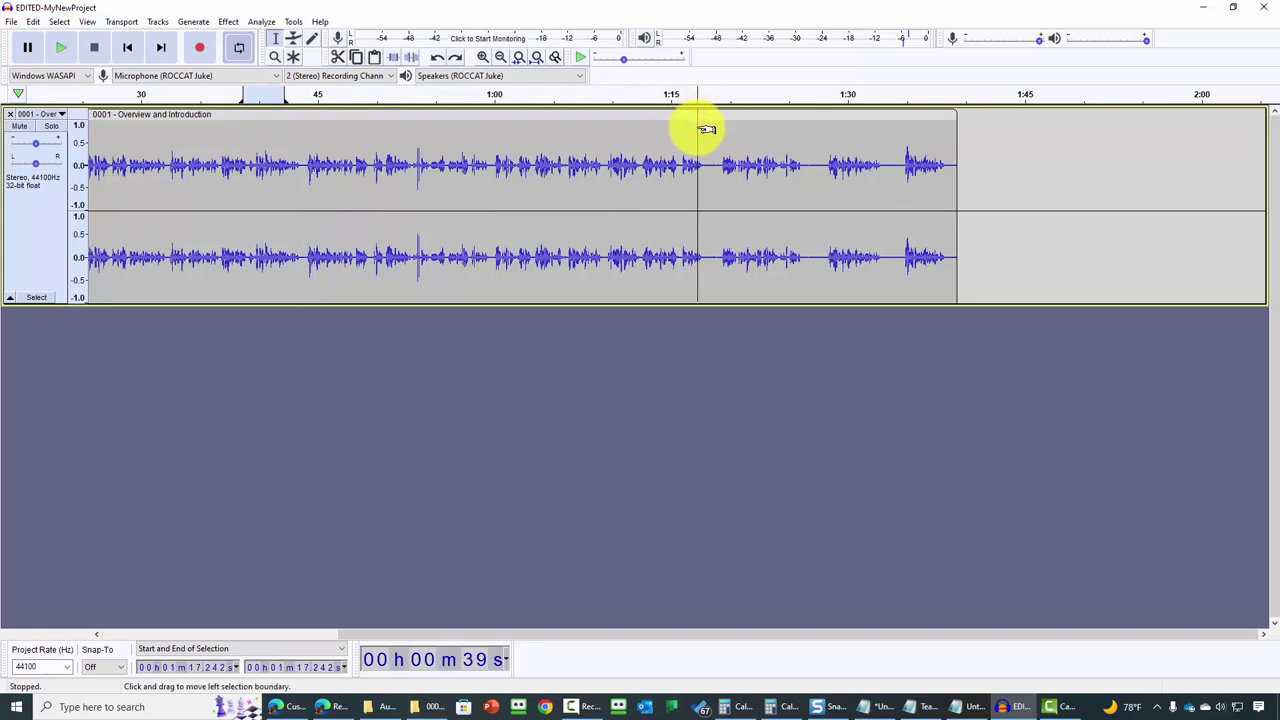
drag(697, 127, 726, 131)
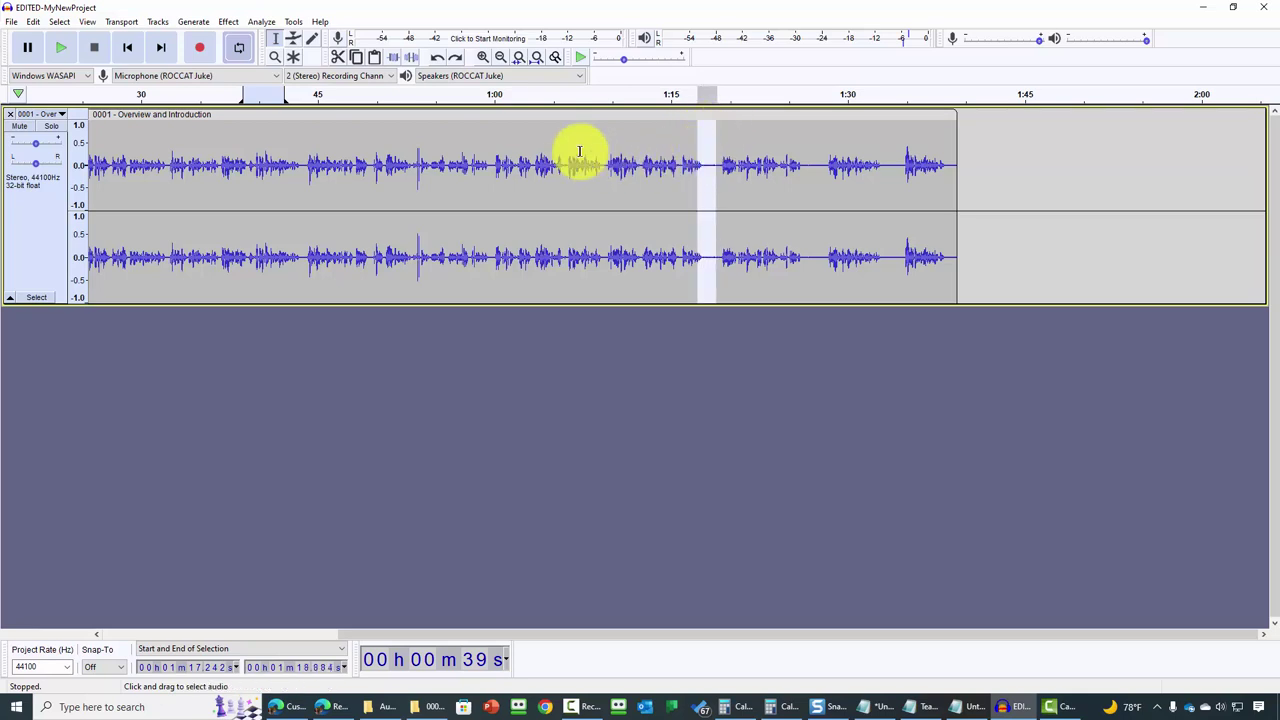
click(409, 58)
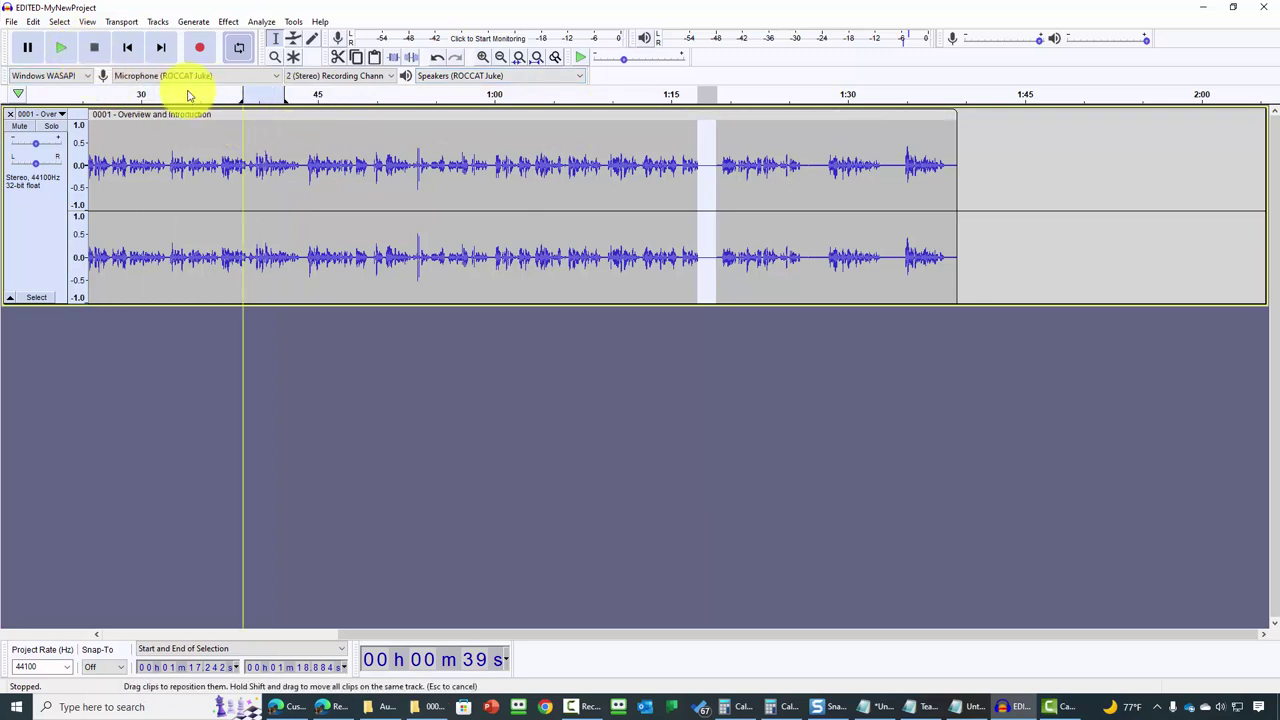
click(34, 22)
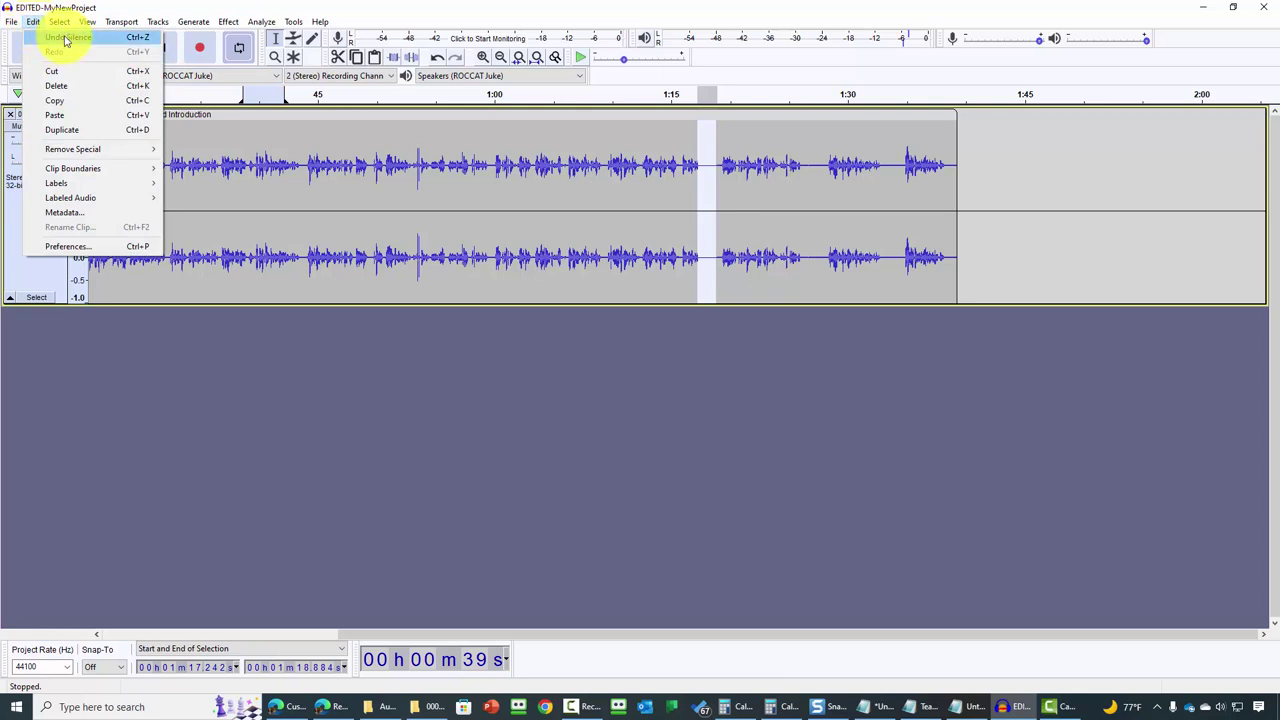
click(65, 38)
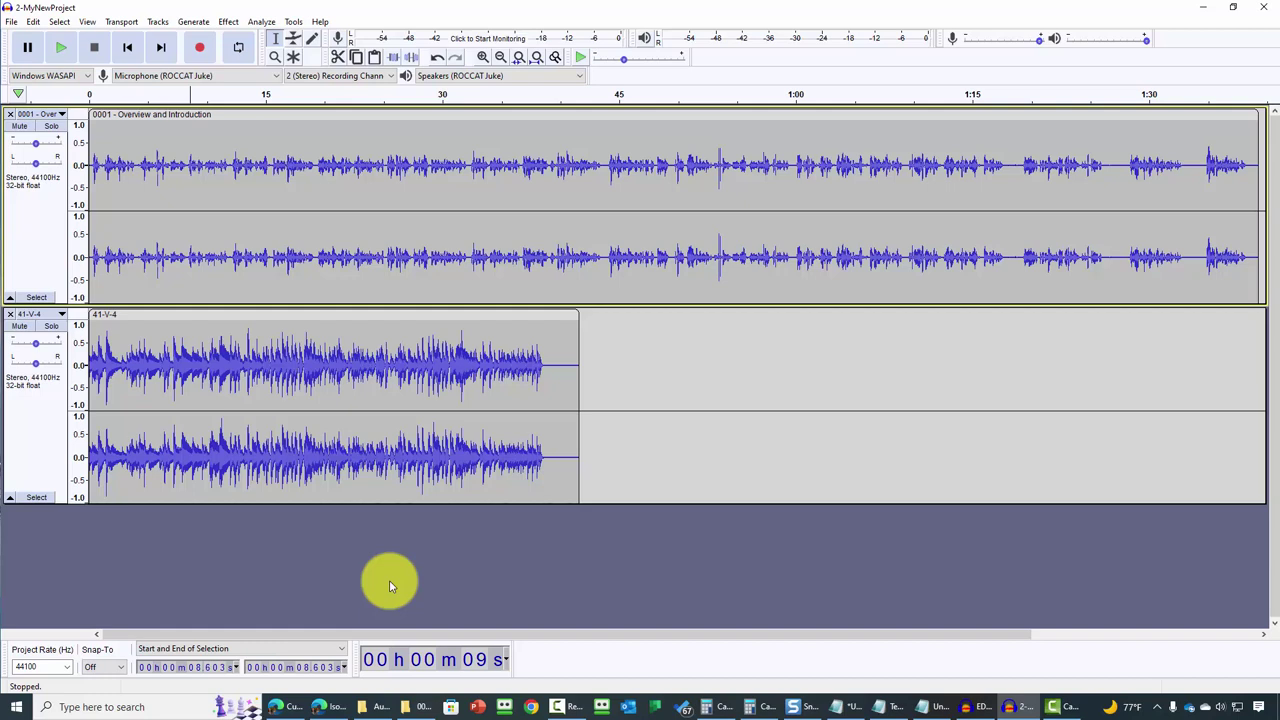
Step: Switch to the combined audio and music project and apply Vocal Reduction and Isolation with the Remove Vocals action to its first 39.271 seconds
key(alt+Tab)
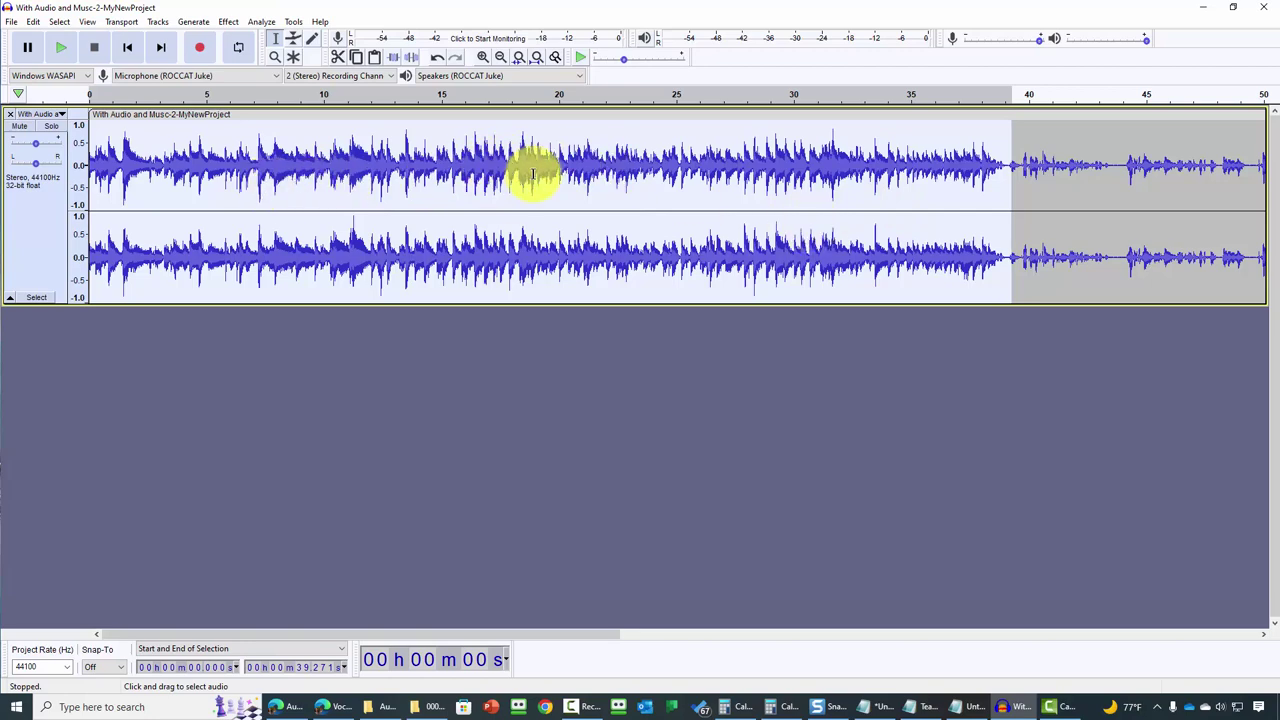
click(229, 22)
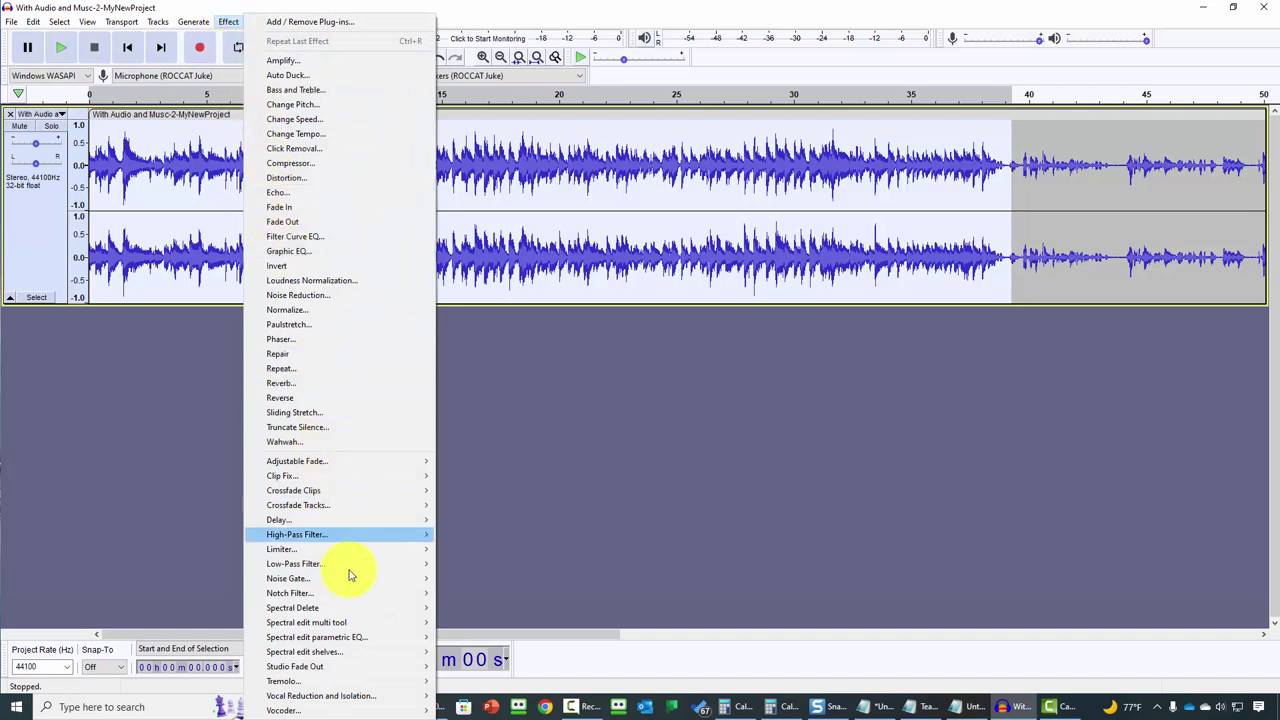
mouse_move(359, 704)
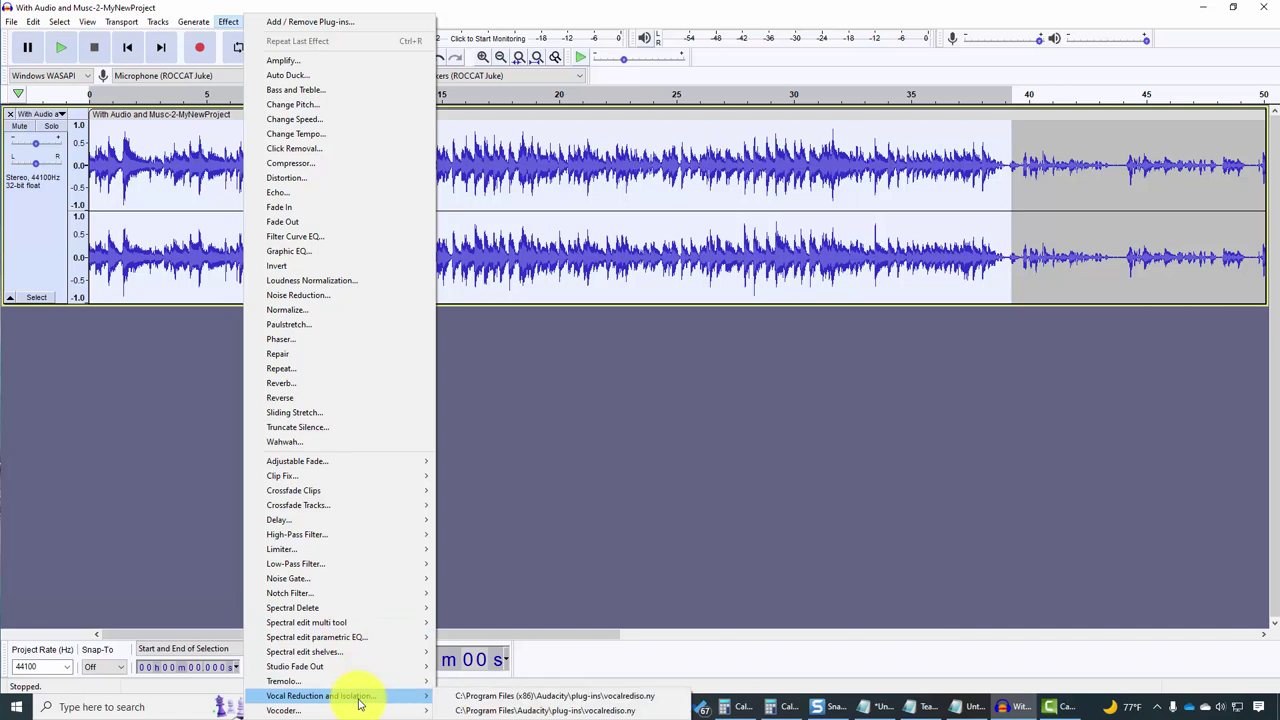
click(560, 697)
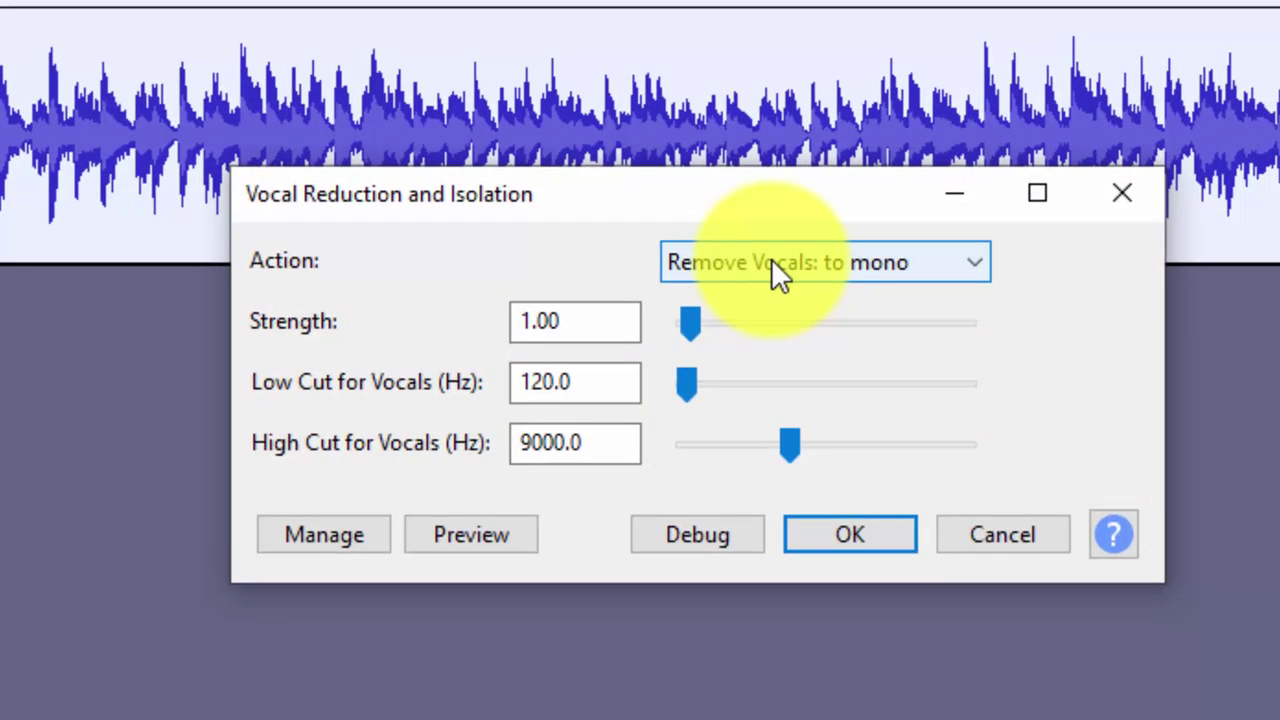
click(697, 290)
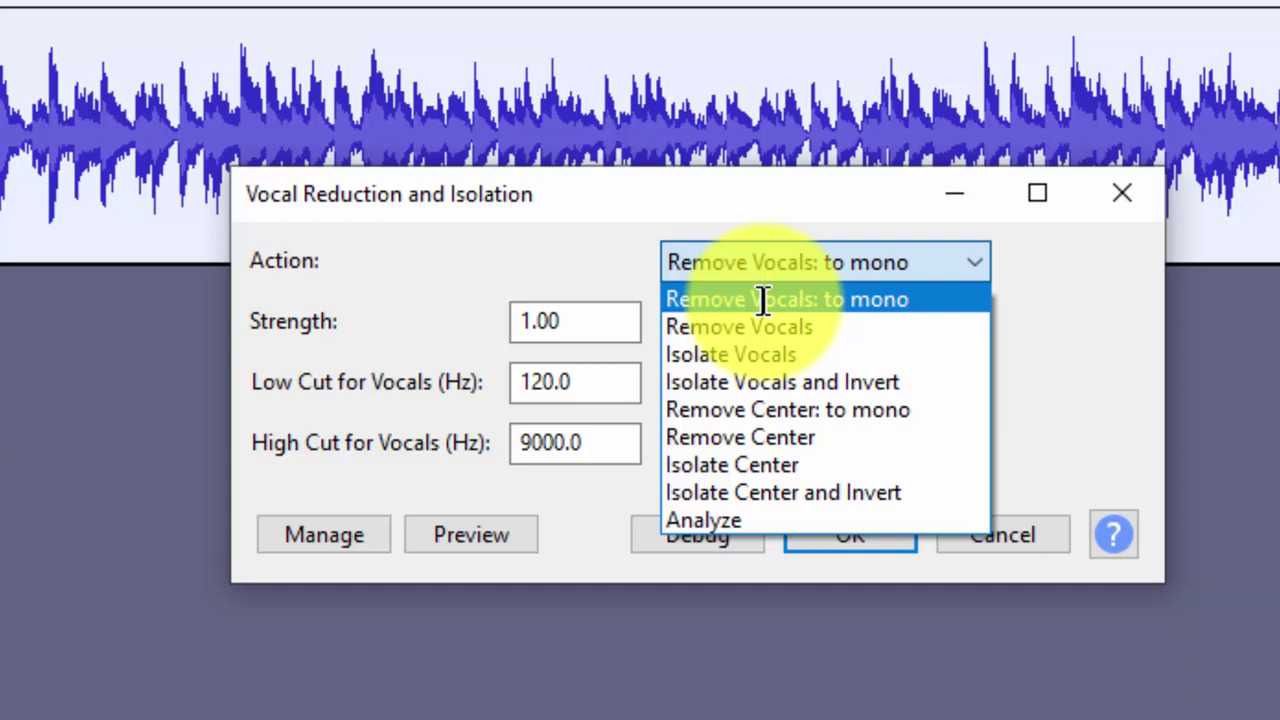
click(758, 330)
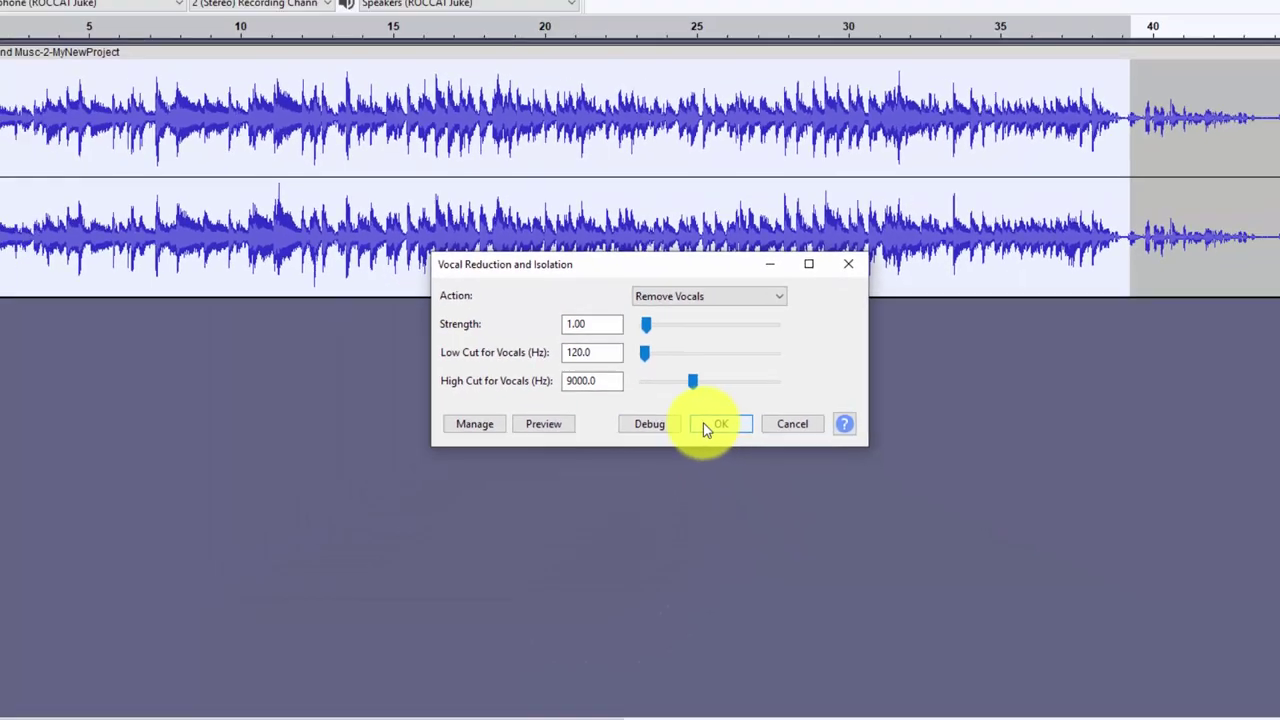
click(850, 535)
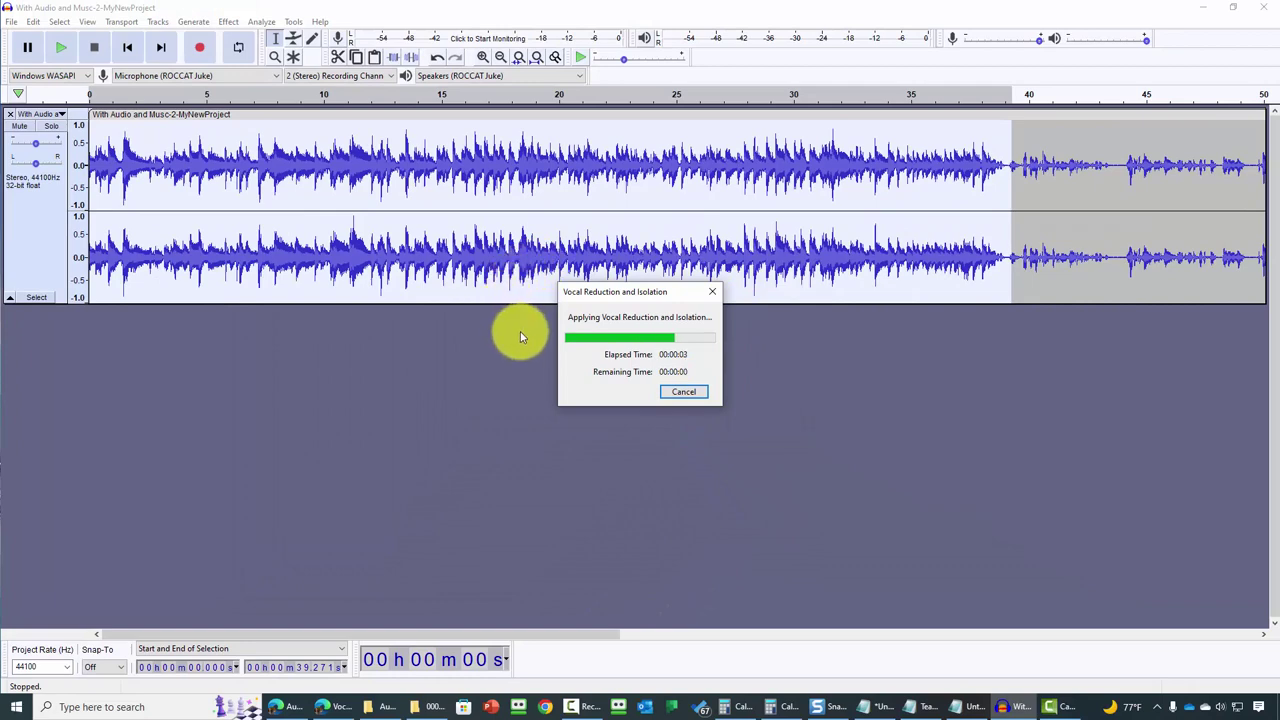
Step: Save the vocal-reduced version as a separate project named Voice Removed in the My New Project folder
click(6, 23)
mouse_move(86, 104)
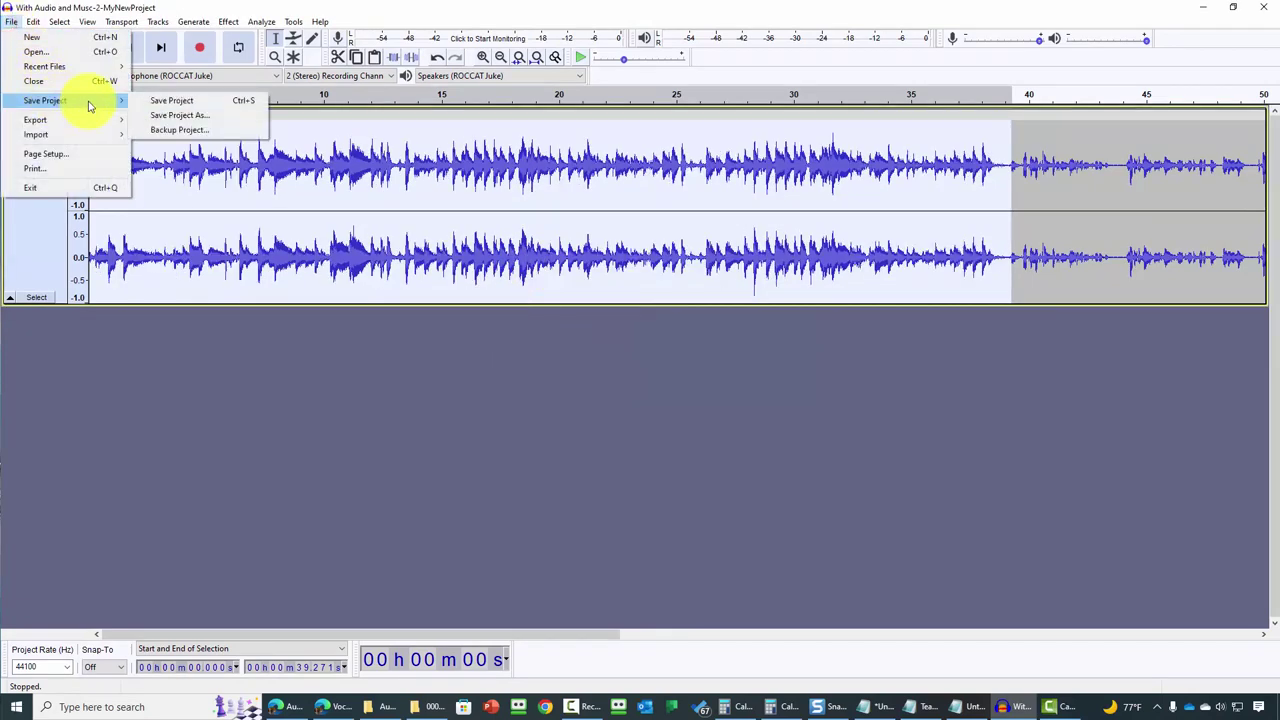
click(179, 115)
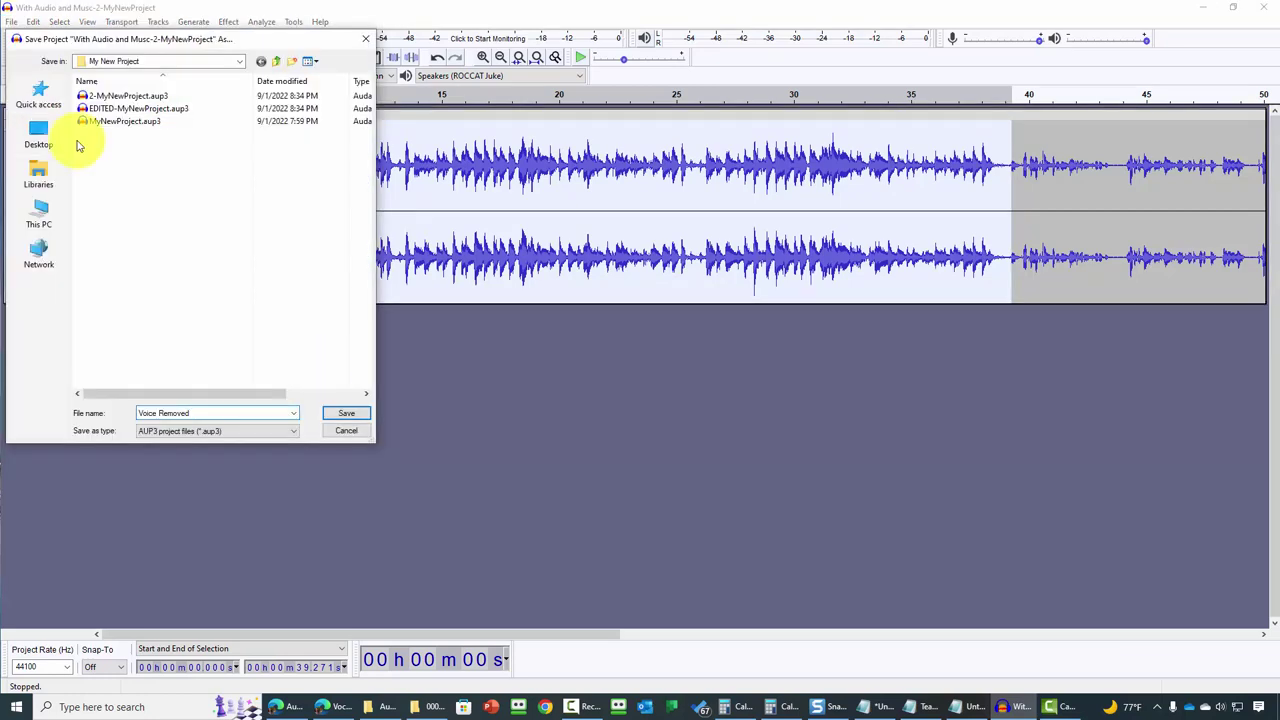
key(Return)
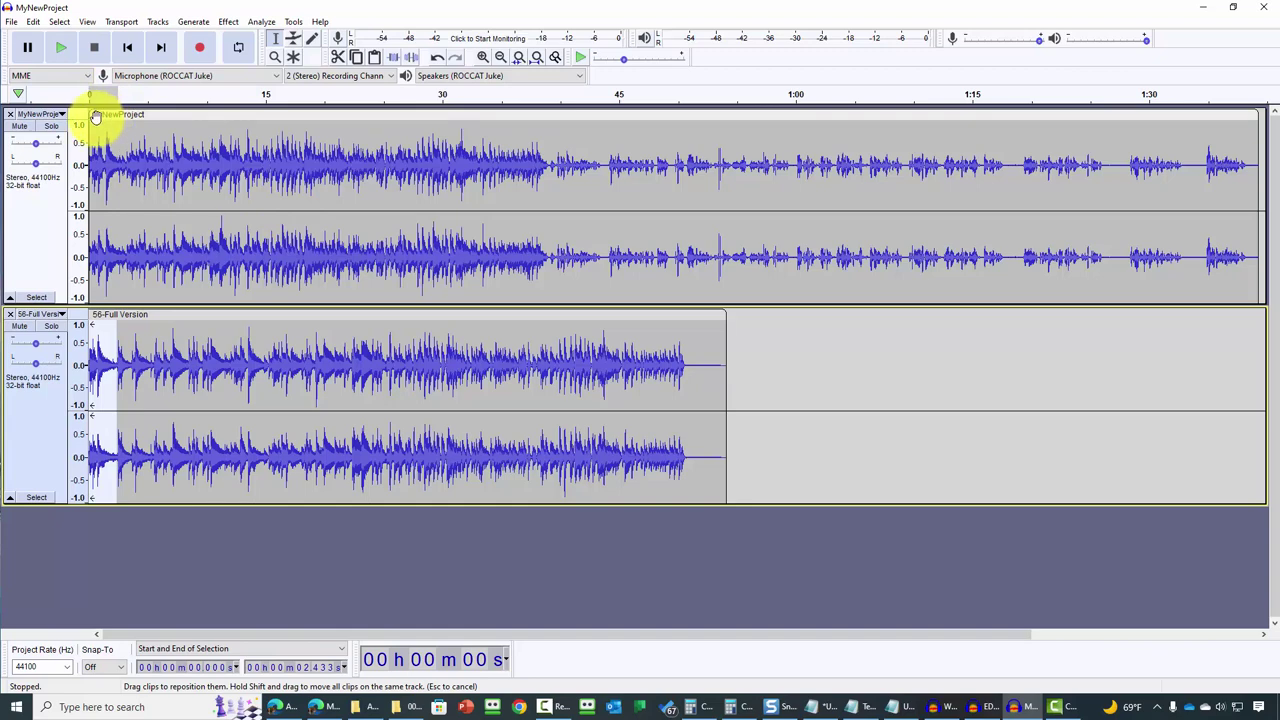
Step: Move the MyNewProject clip to start at about 45.553 seconds, and apply Fade In to its opening up to about 54.140 seconds
drag(95, 116, 633, 176)
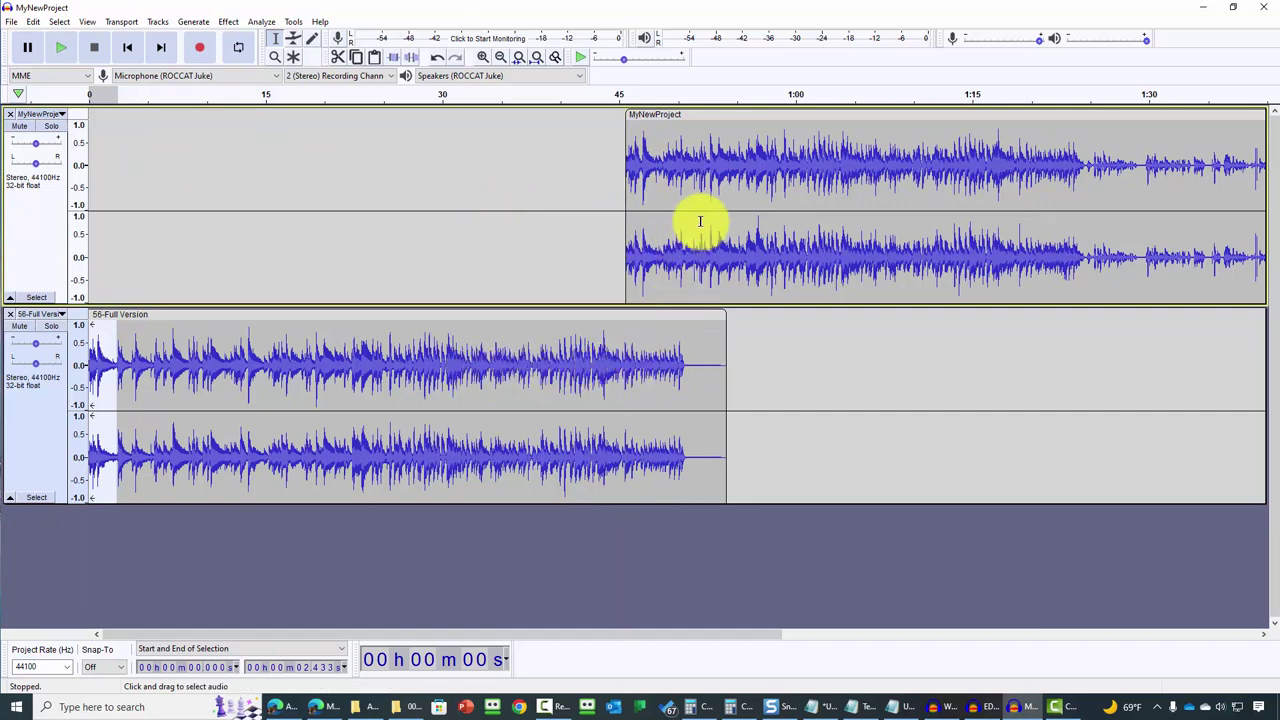
click(748, 360)
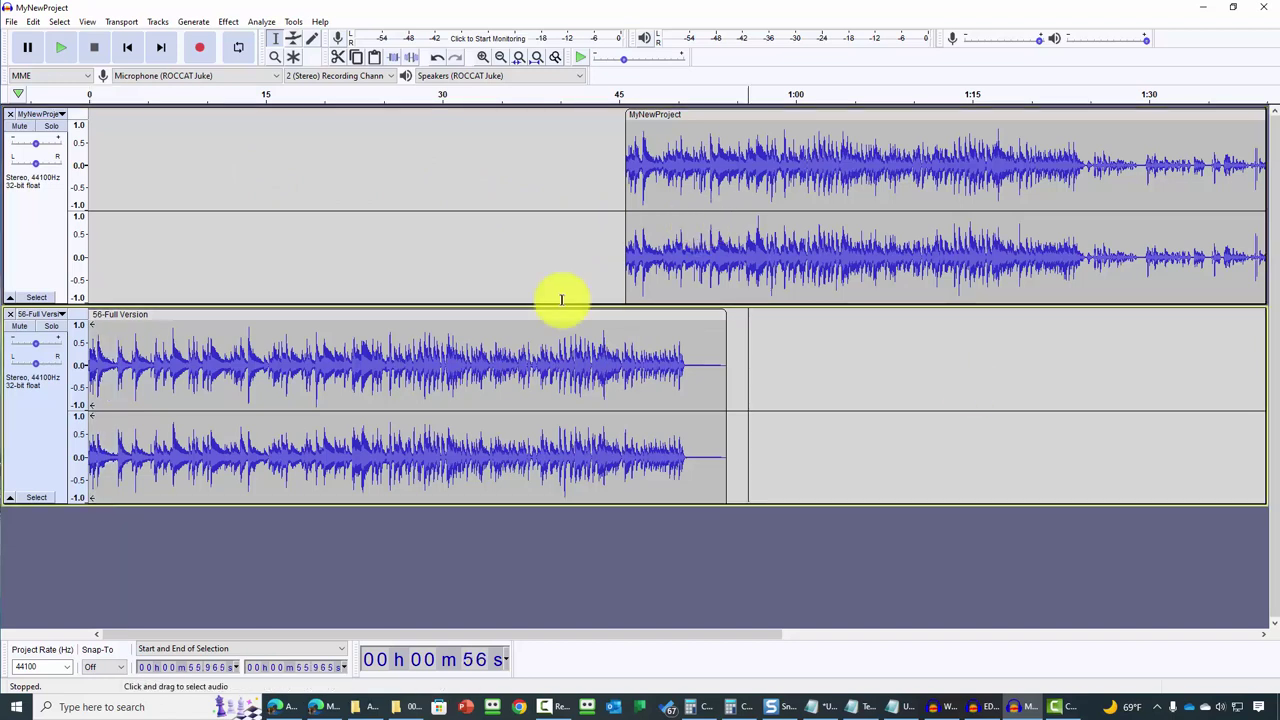
drag(626, 200, 726, 200)
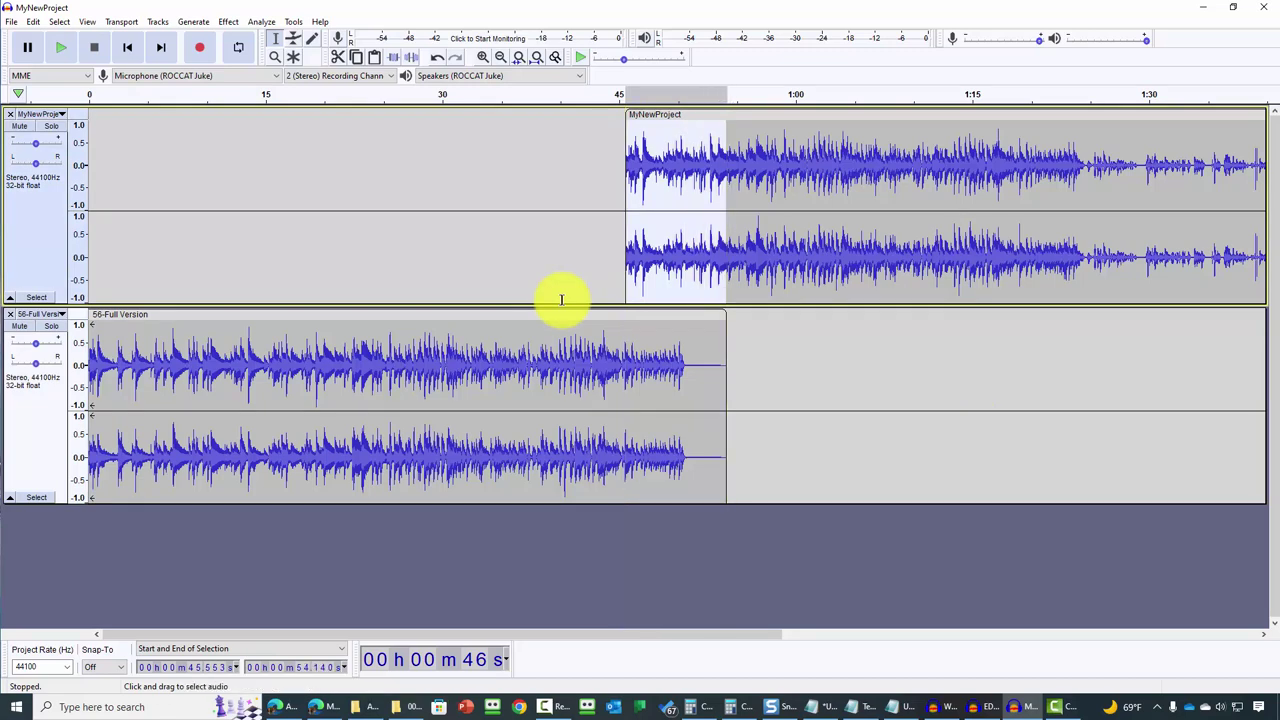
click(228, 21)
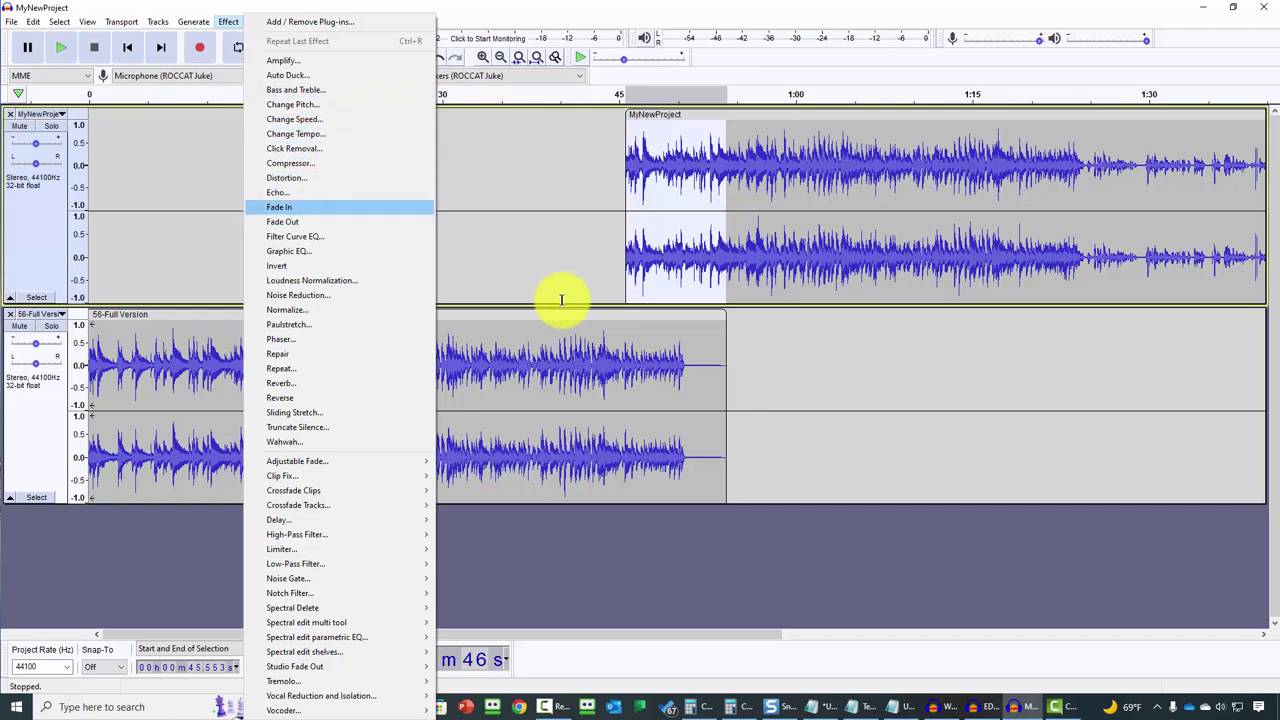
key(Return)
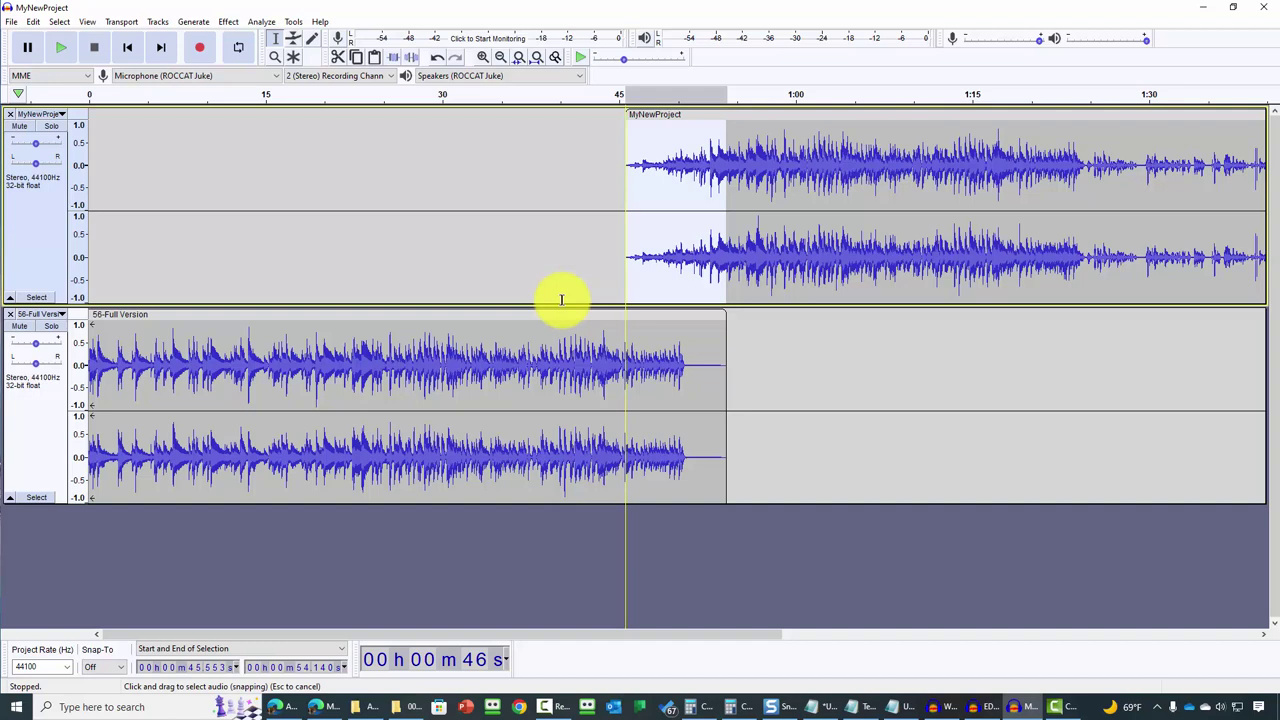
Step: Apply Fade Out to the end of the 56-Full Version clip, from about 45.553 to 54.381 seconds
drag(626, 400, 728, 400)
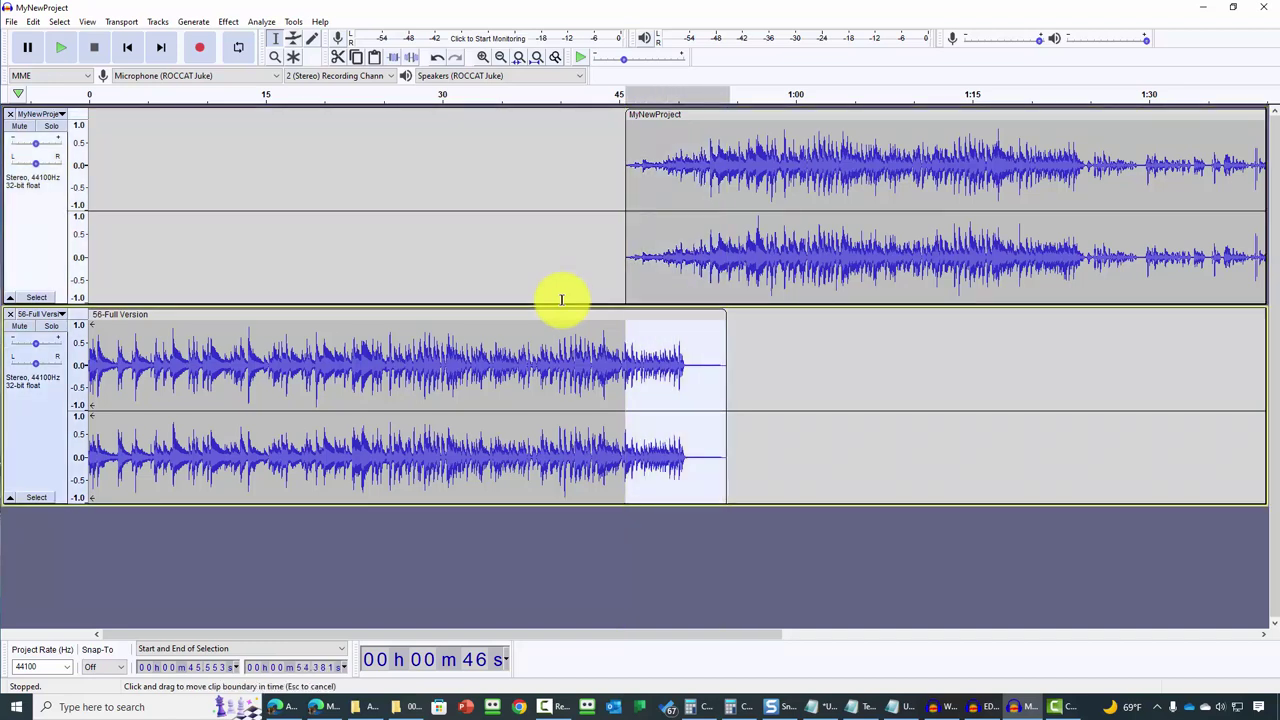
key(alt+c)
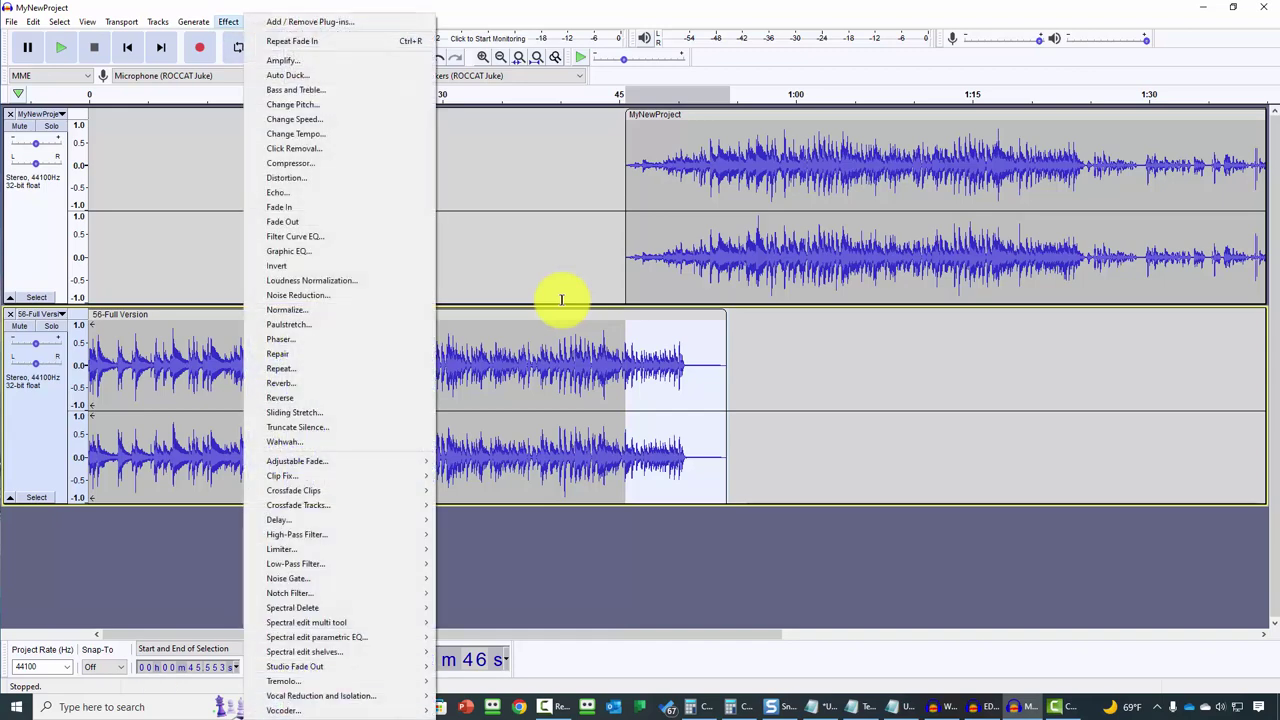
key(Down)
key(Down)
key(Down)
key(Down)
key(Down)
key(Down)
key(Down)
key(Down)
key(Down)
key(Down)
key(Down)
key(Down)
key(Down)
key(Down)
key(Down)
key(Up)
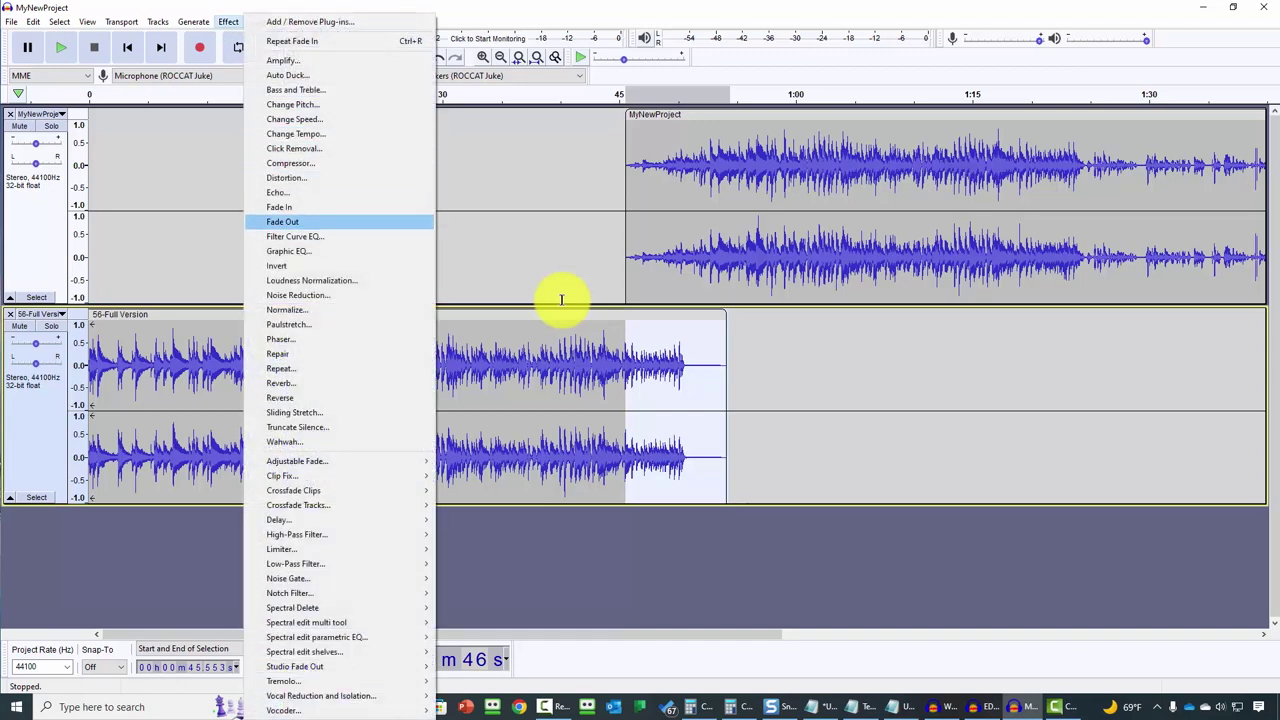
key(Return)
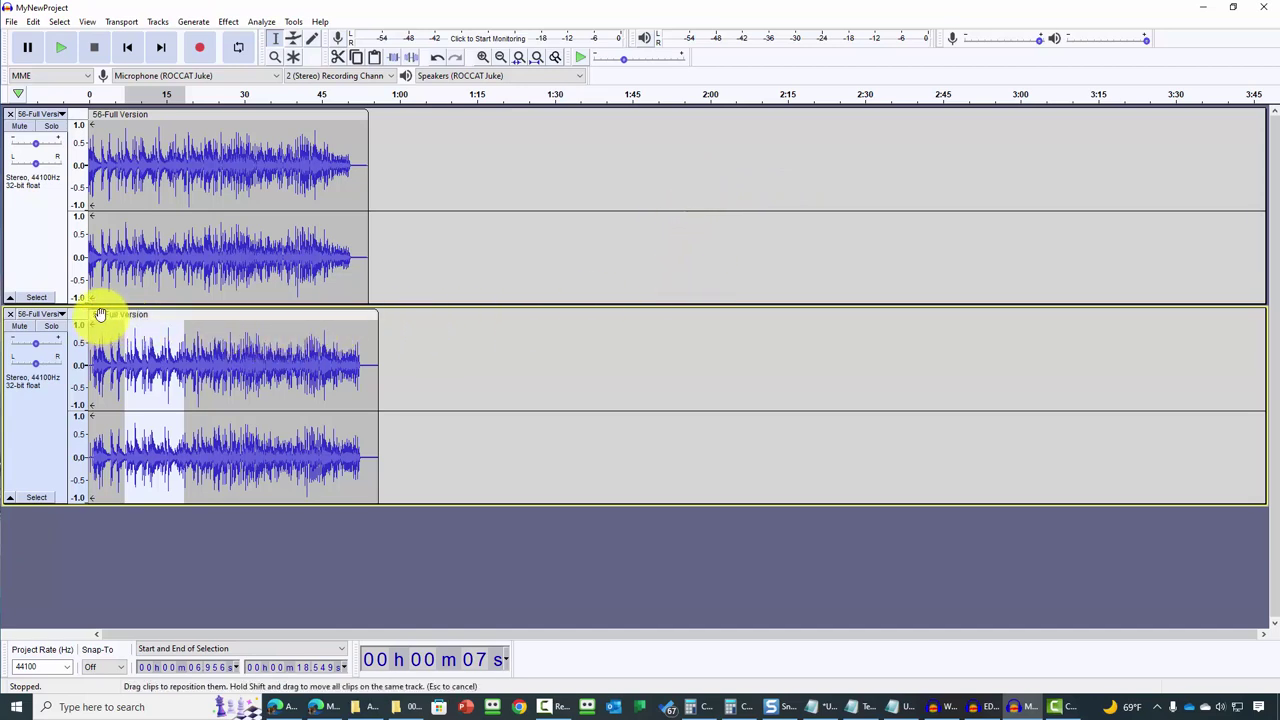
Step: Place the second track's clip directly after the first track's clip, and apply Crossfade Clips across their join from about 42.251 seconds to 1:11.878
drag(98, 314, 411, 345)
drag(410, 258, 381, 188)
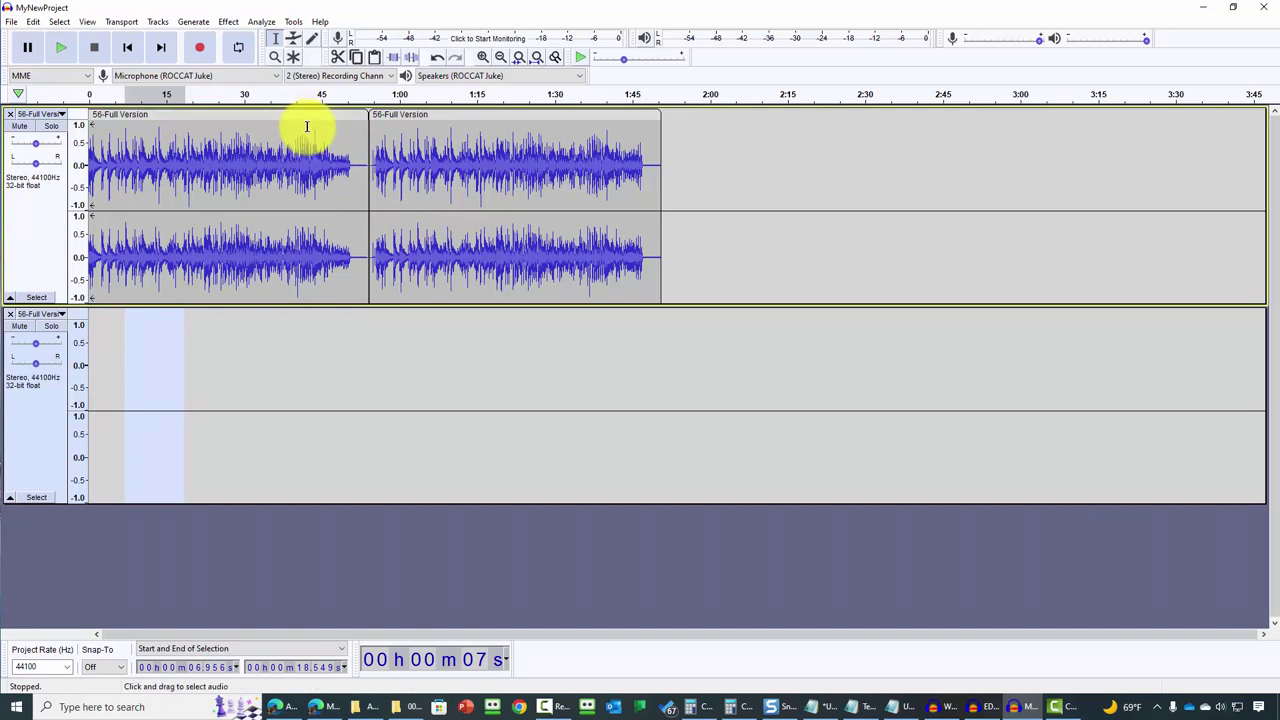
drag(307, 126, 460, 148)
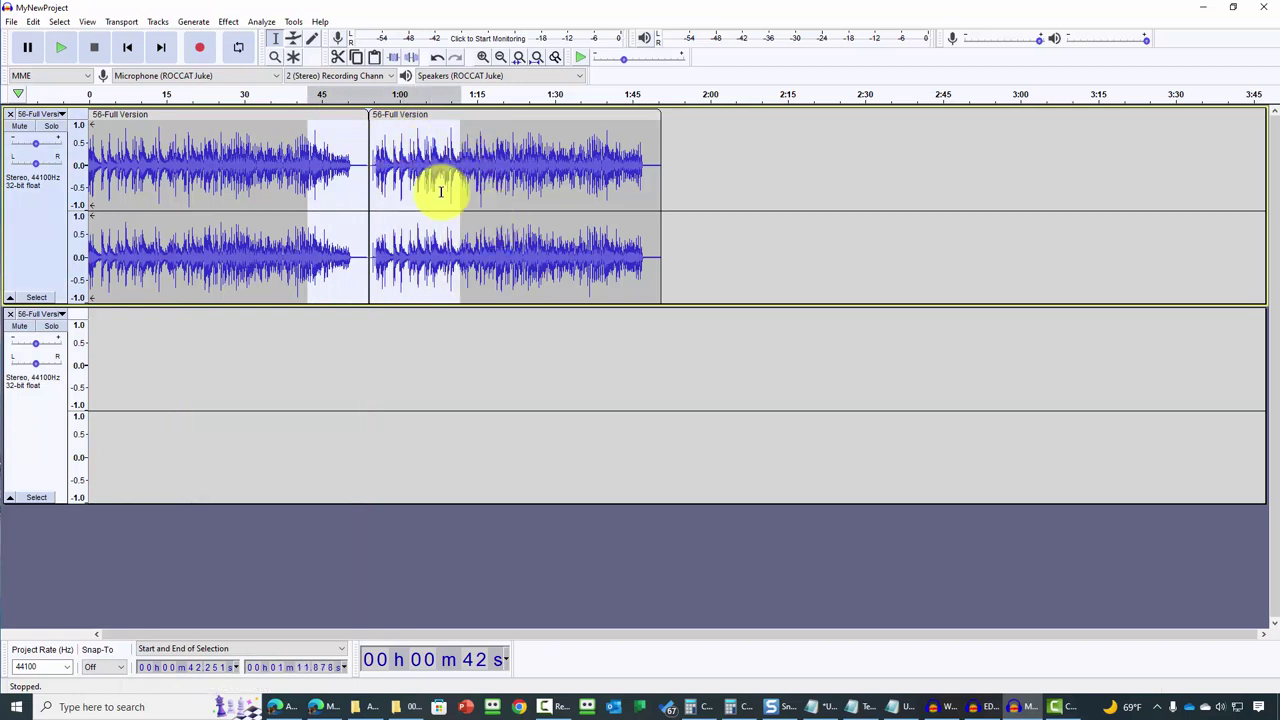
click(229, 22)
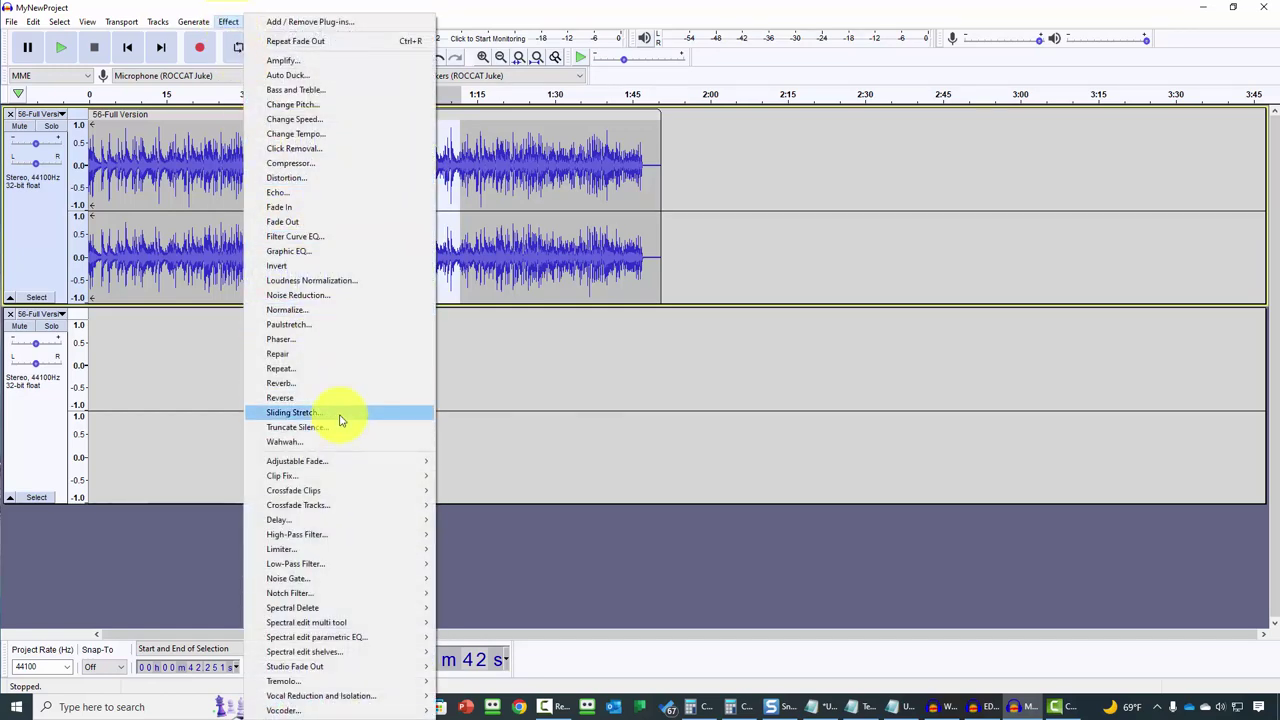
mouse_move(337, 491)
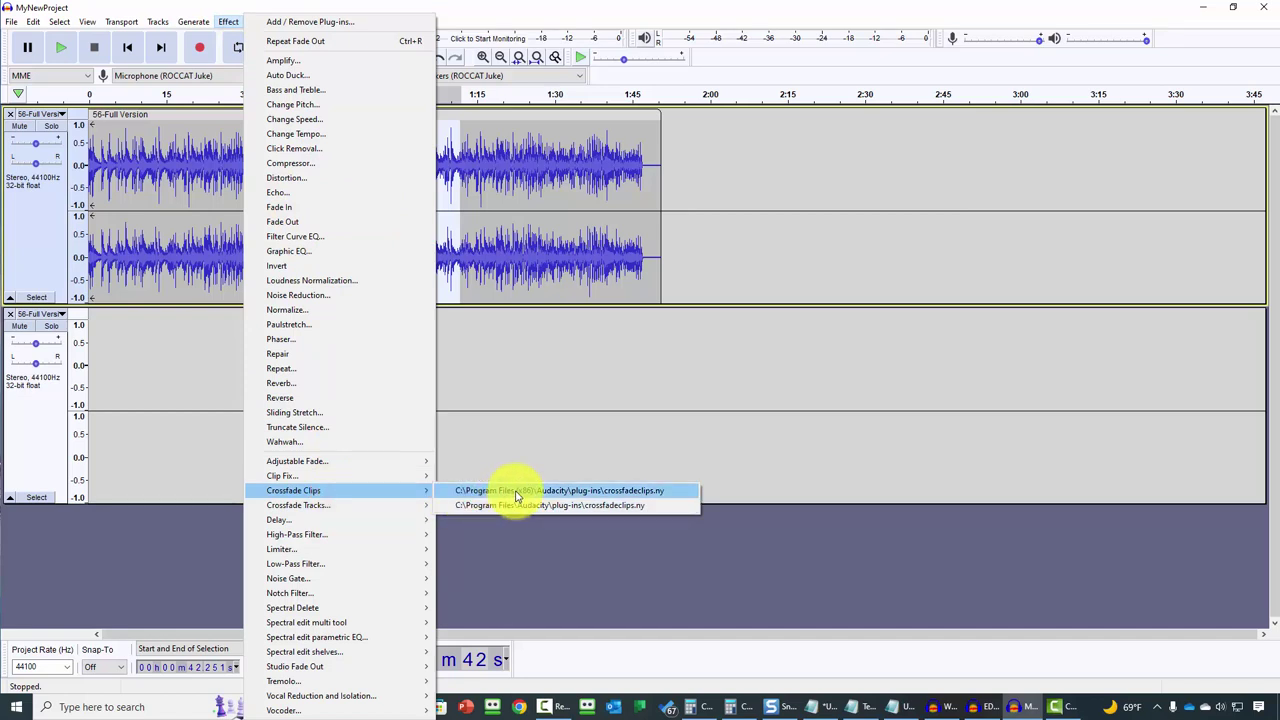
click(516, 491)
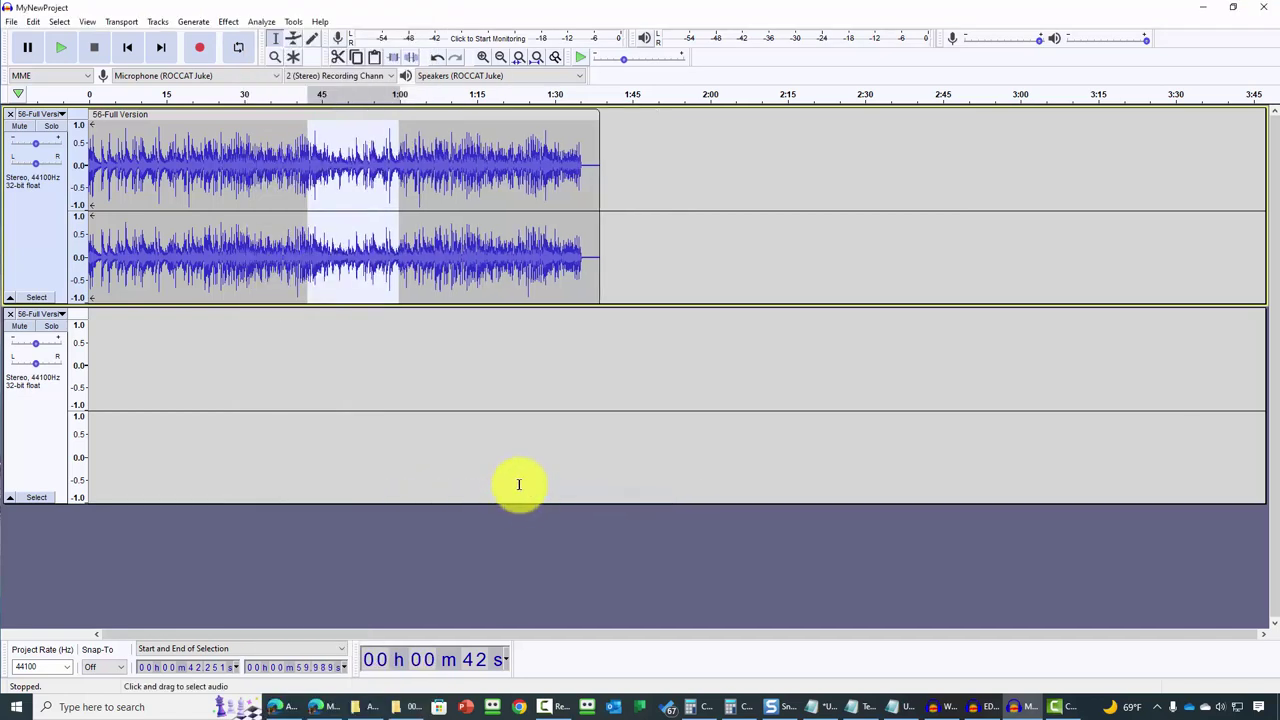
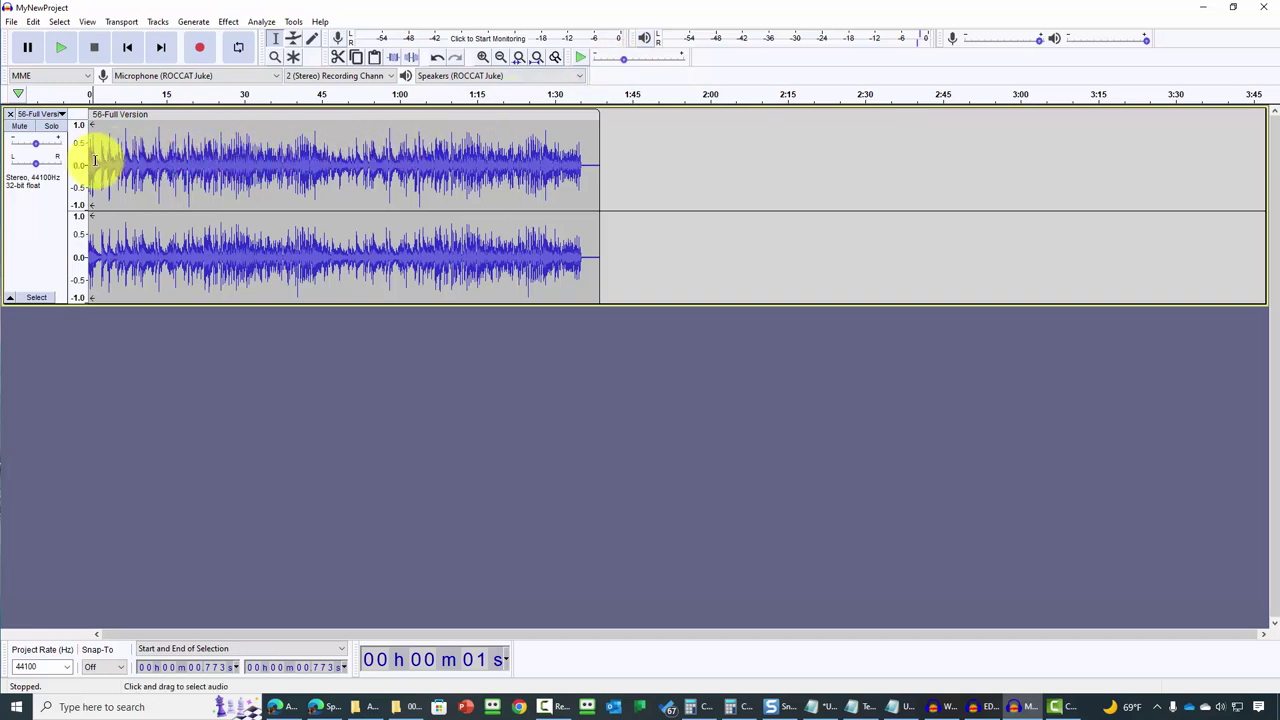
Step: Play the 56-Full Version clip up to about 1:38.285 at roughly 2.06x speed, and return the playback speed to normal
drag(90, 162, 591, 191)
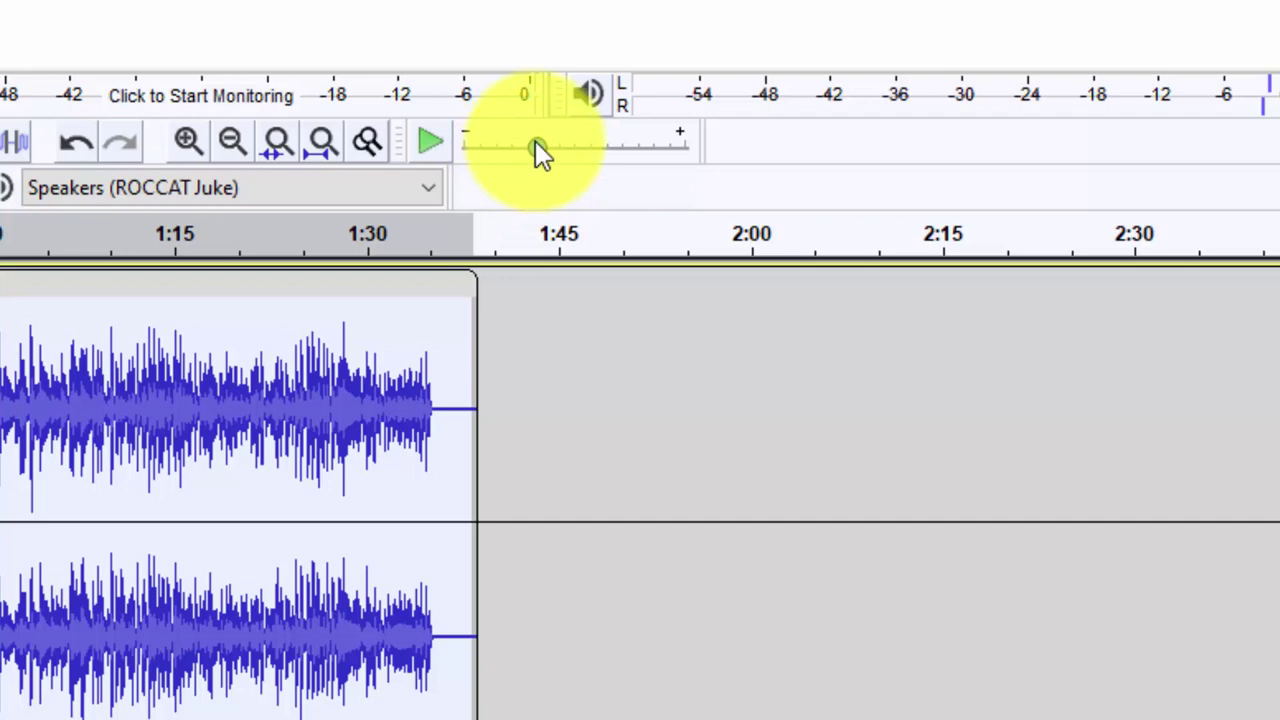
drag(535, 140, 615, 138)
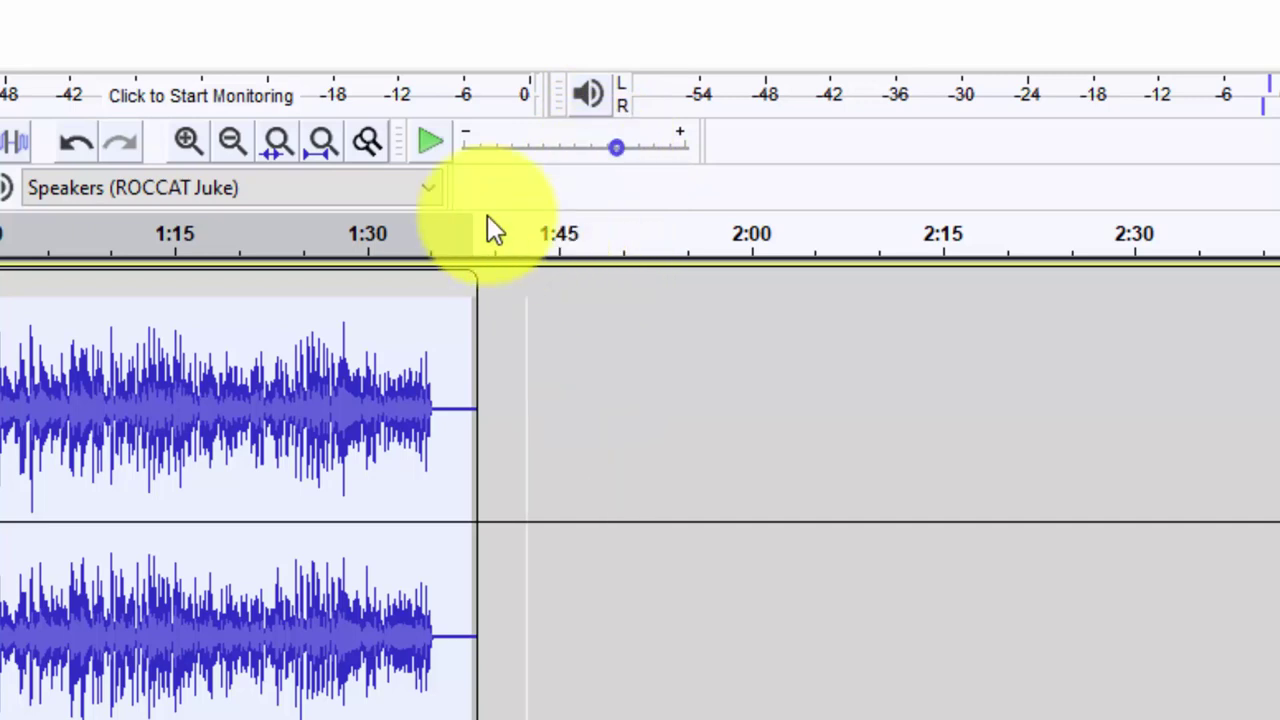
click(426, 148)
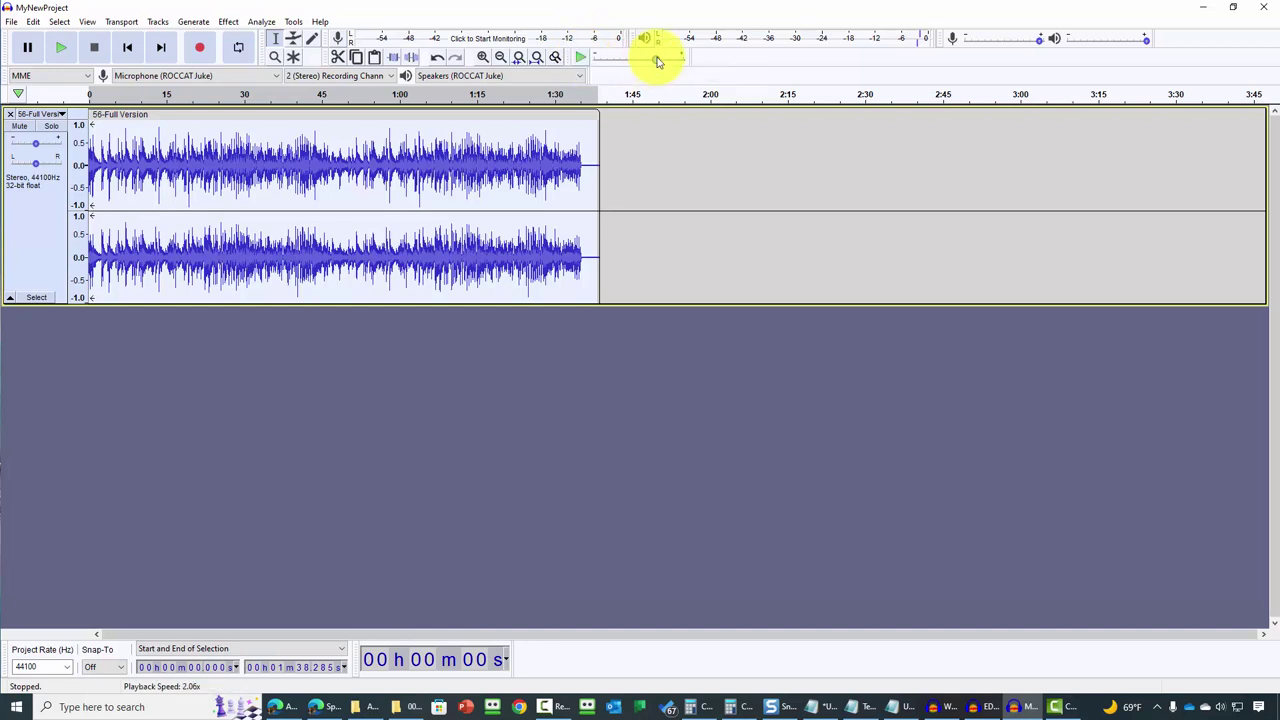
mouse_move(658, 62)
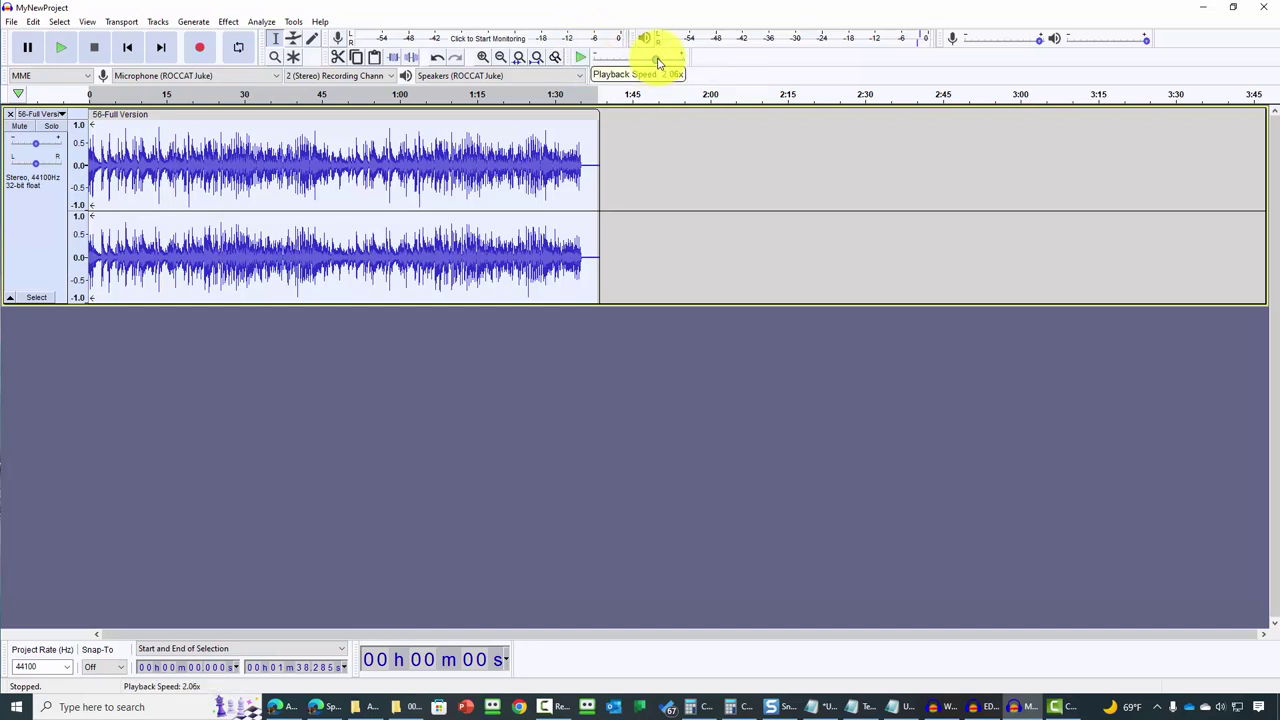
drag(658, 62, 624, 73)
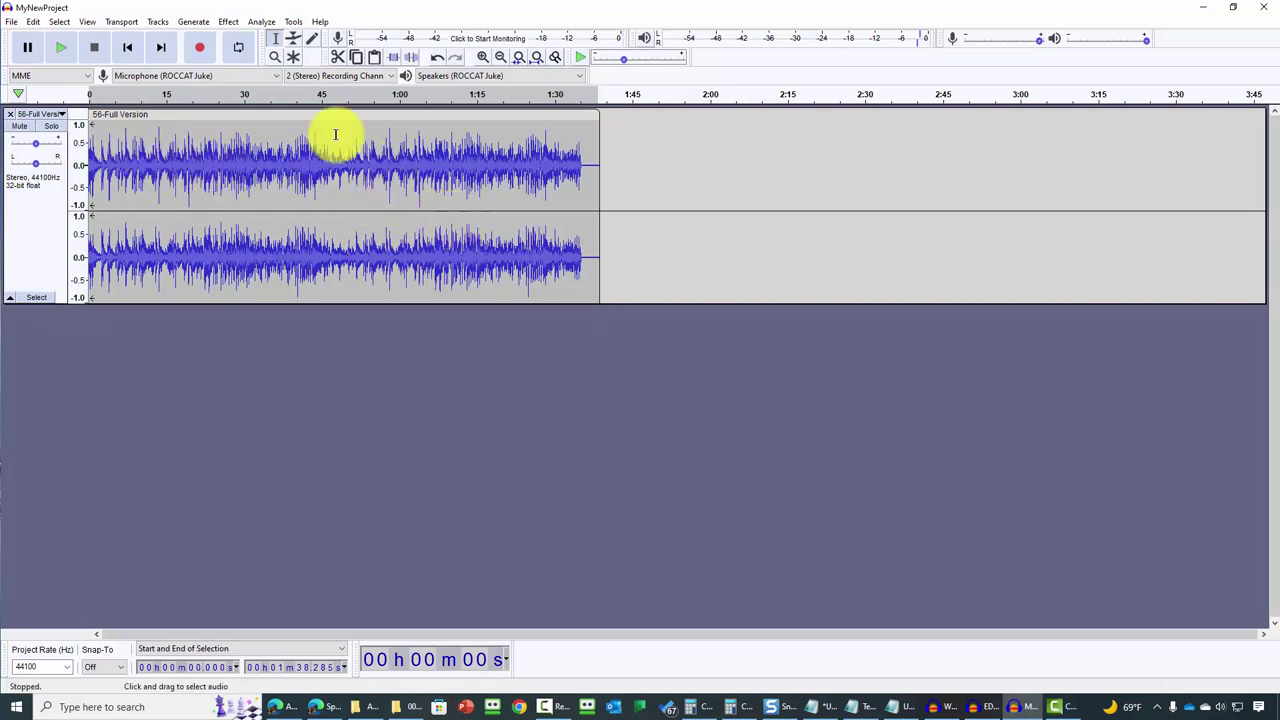
click(228, 22)
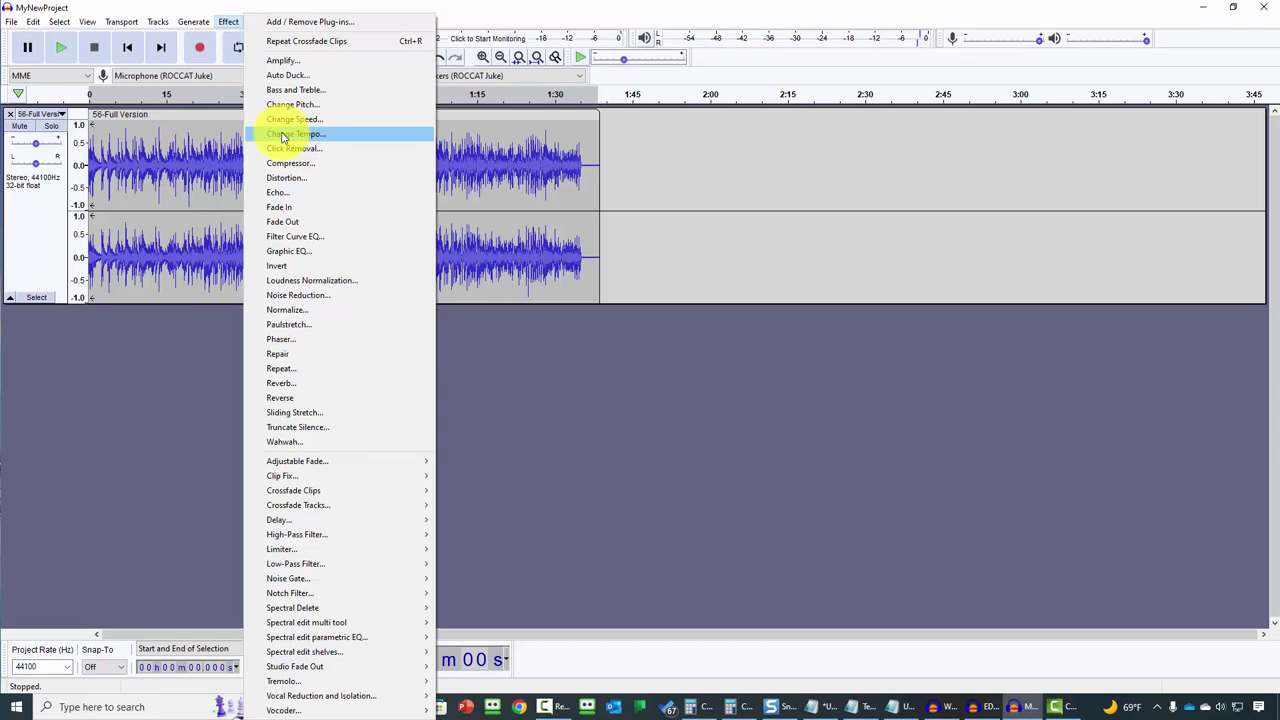
click(527, 370)
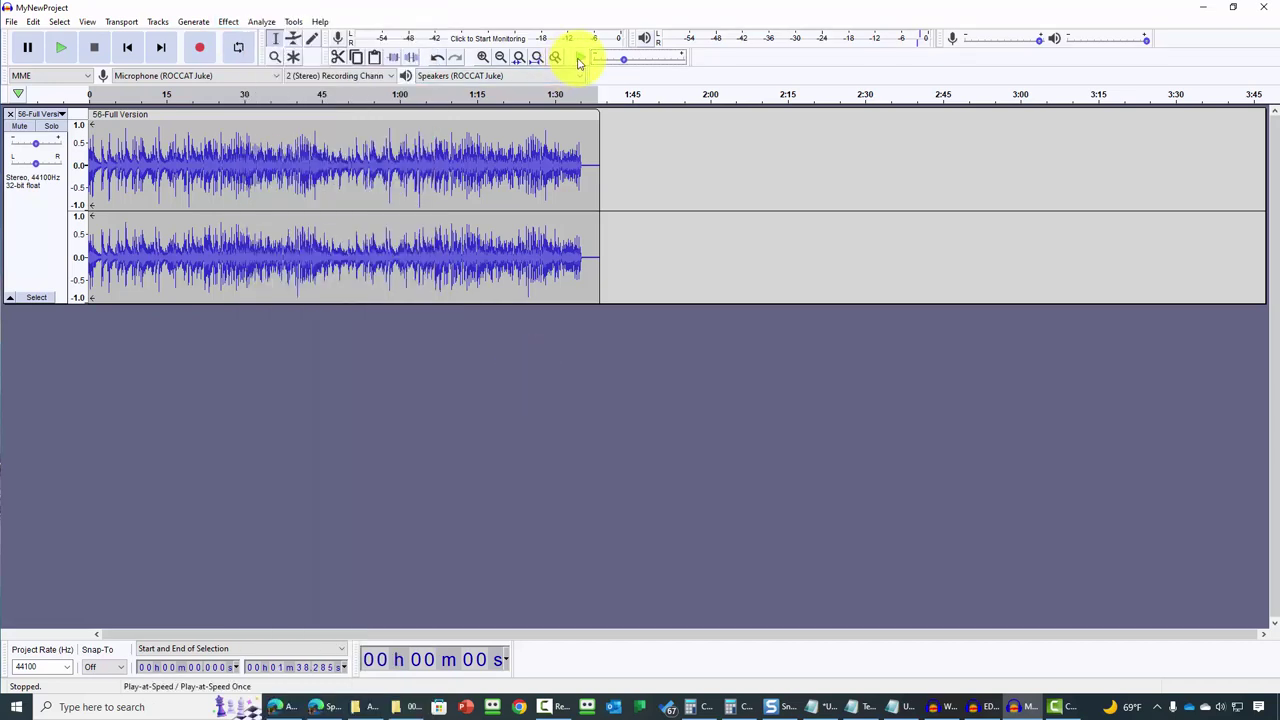
click(267, 175)
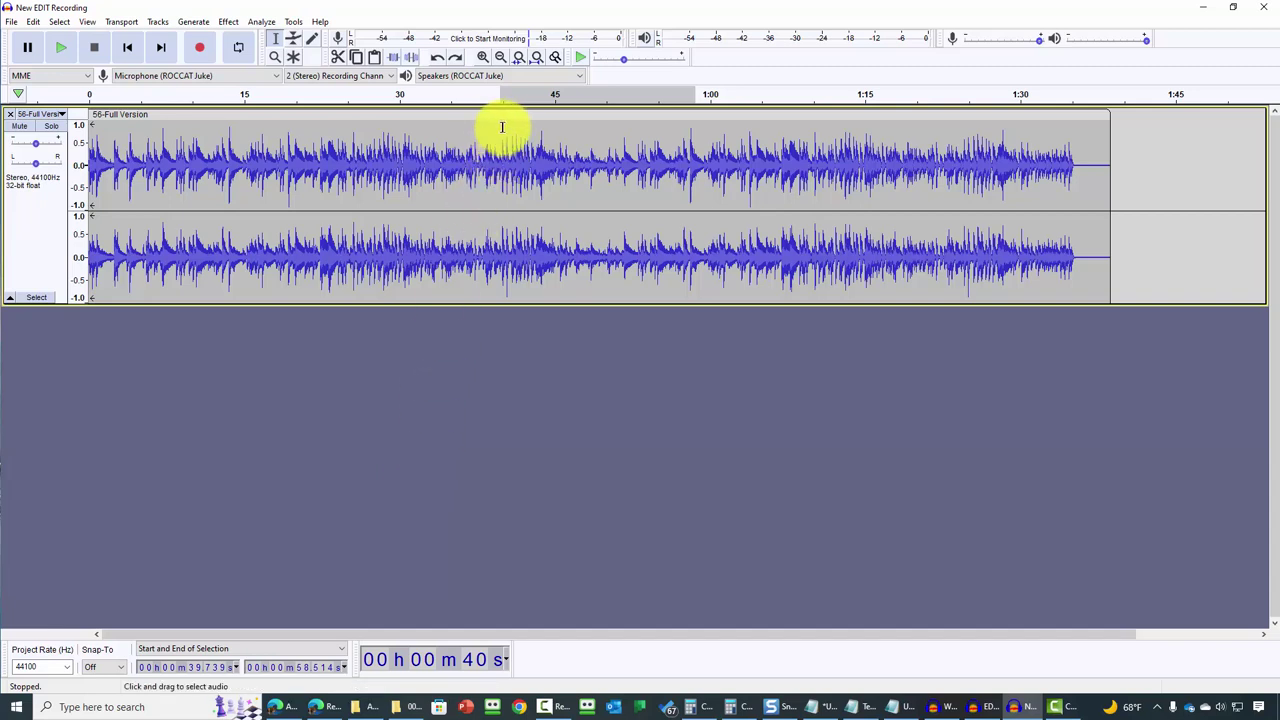
Step: Silence the 56-Full Version track from about 39.997 seconds to 1:03.183, and add a new stereo track below it
drag(502, 127, 742, 140)
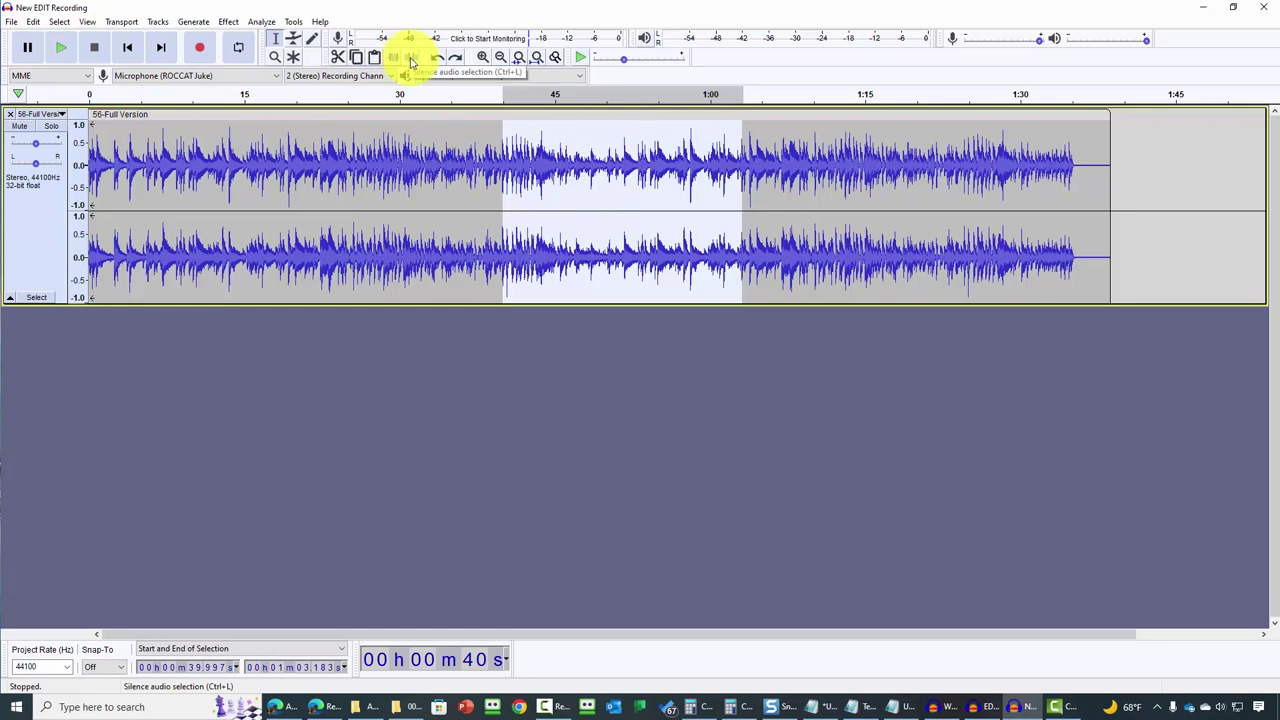
click(411, 61)
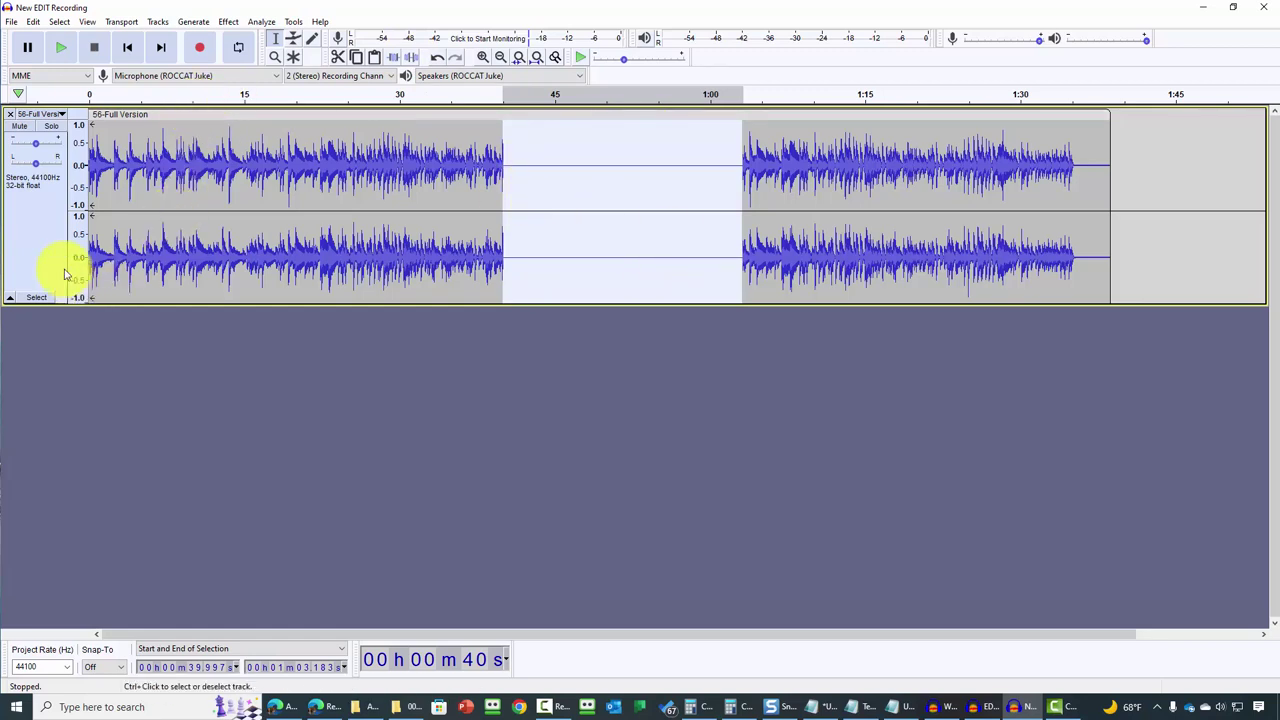
right_click(92, 377)
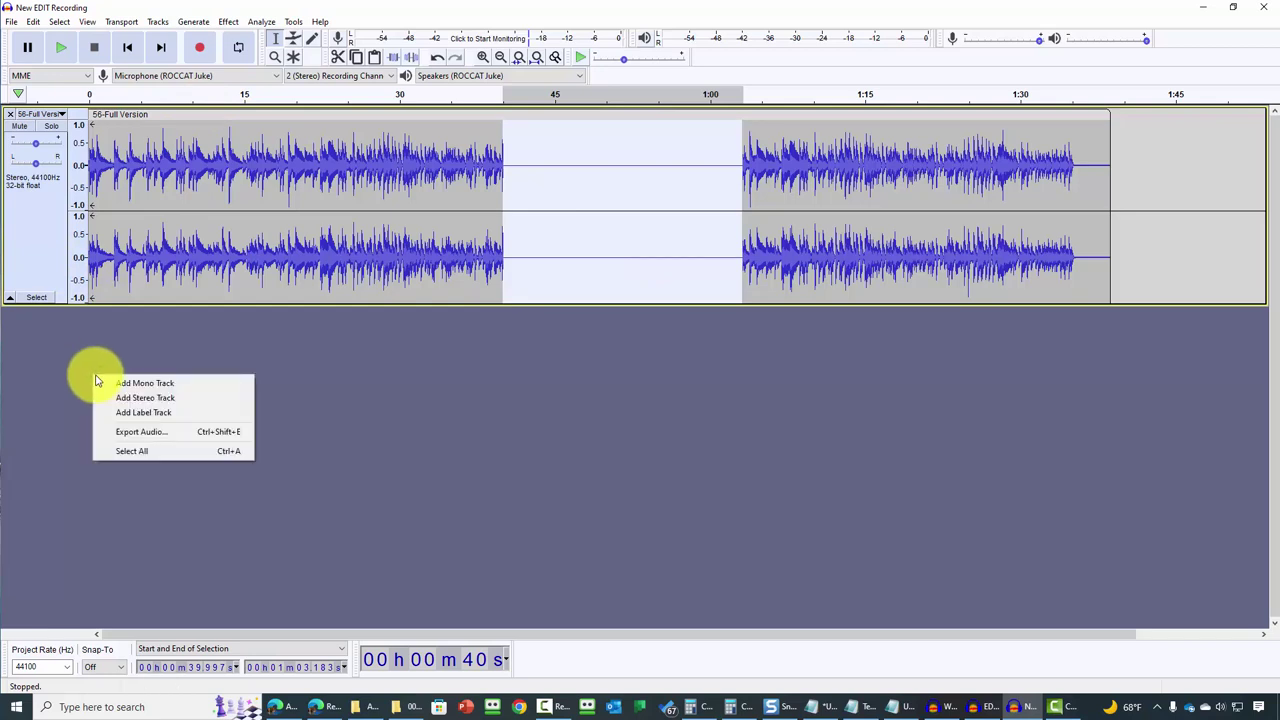
click(139, 399)
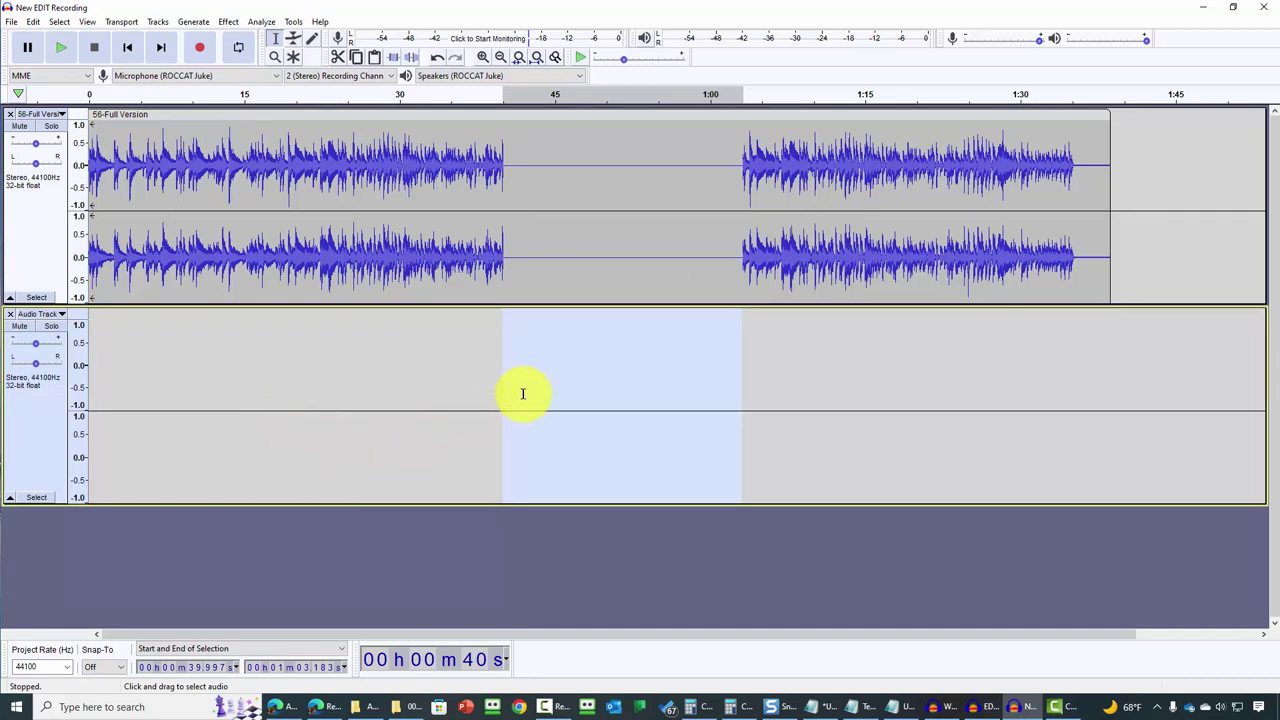
Step: Record microphone audio onto the new stereo track from about 40.125 seconds, stopping just before the silenced gap ends
click(506, 317)
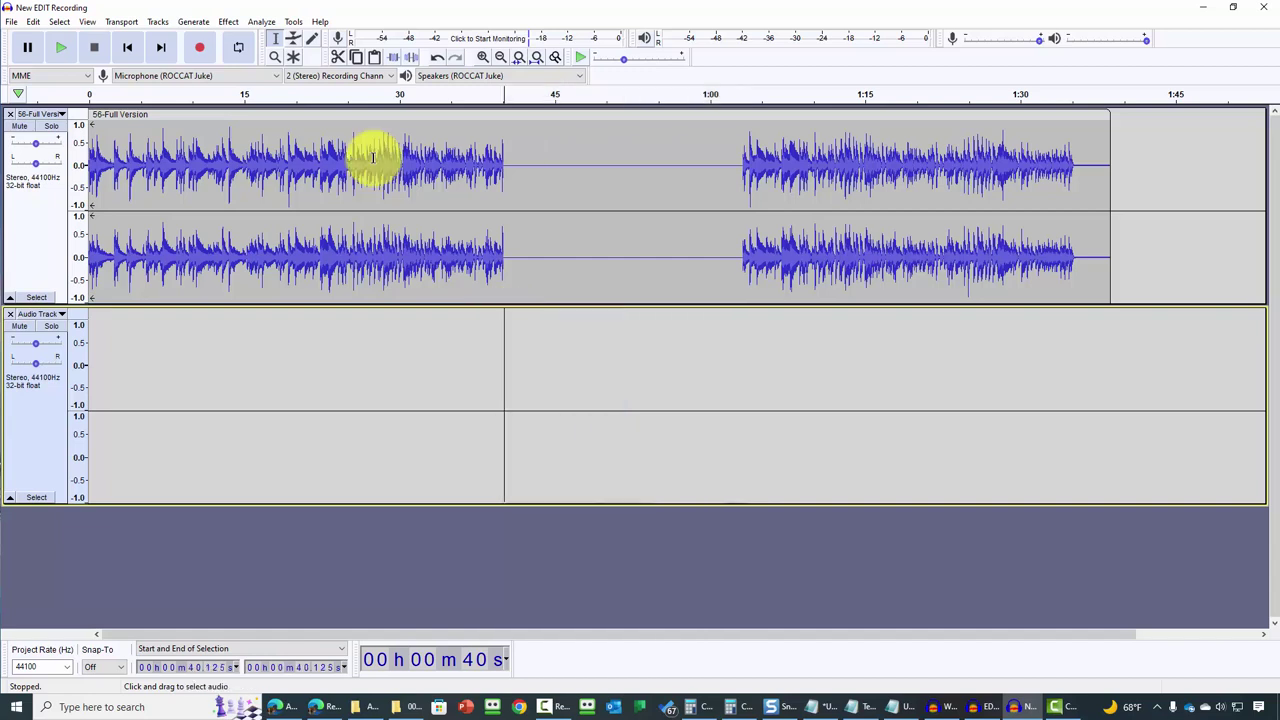
click(200, 50)
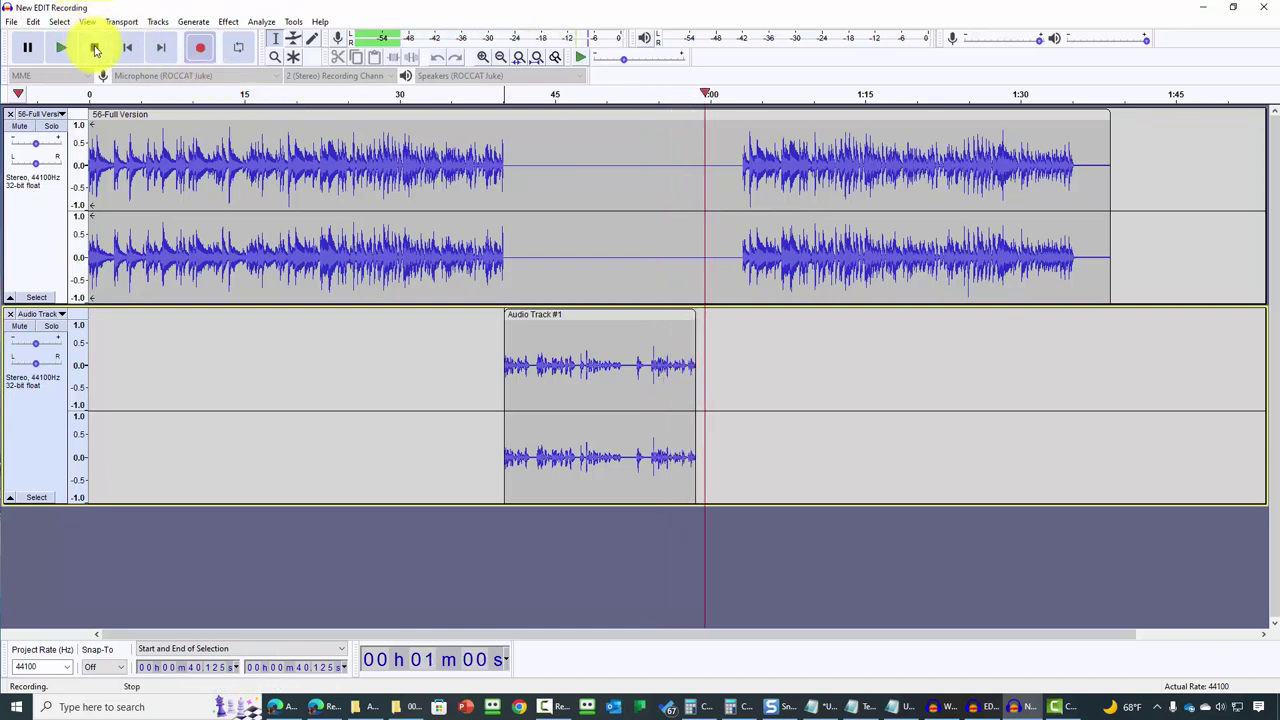
click(95, 50)
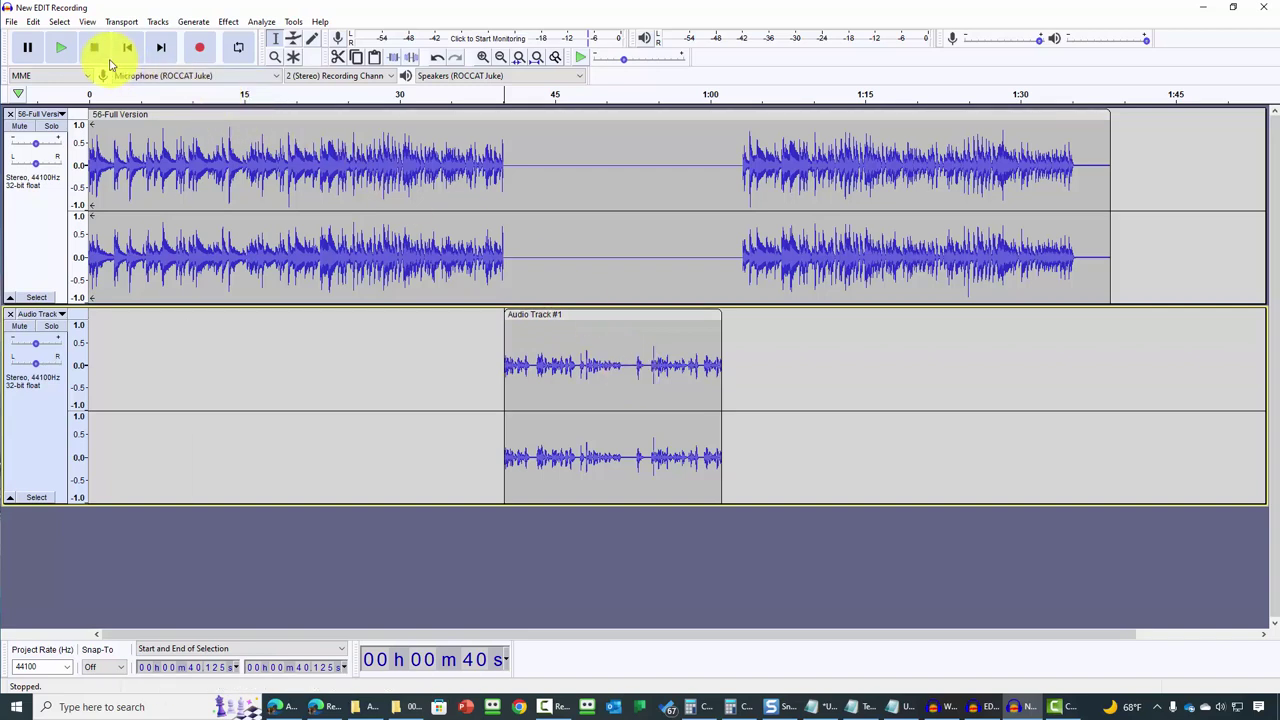
Step: Save the project under the new name That New Project
click(9, 22)
mouse_move(46, 100)
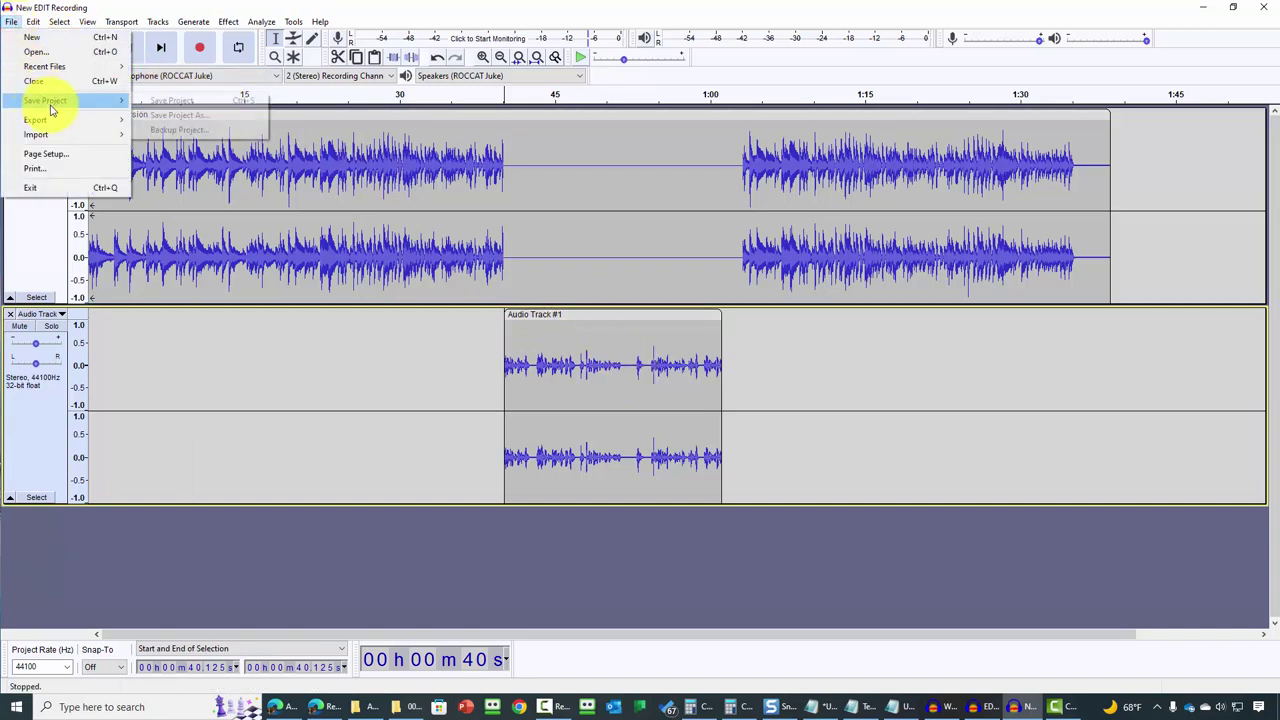
click(178, 115)
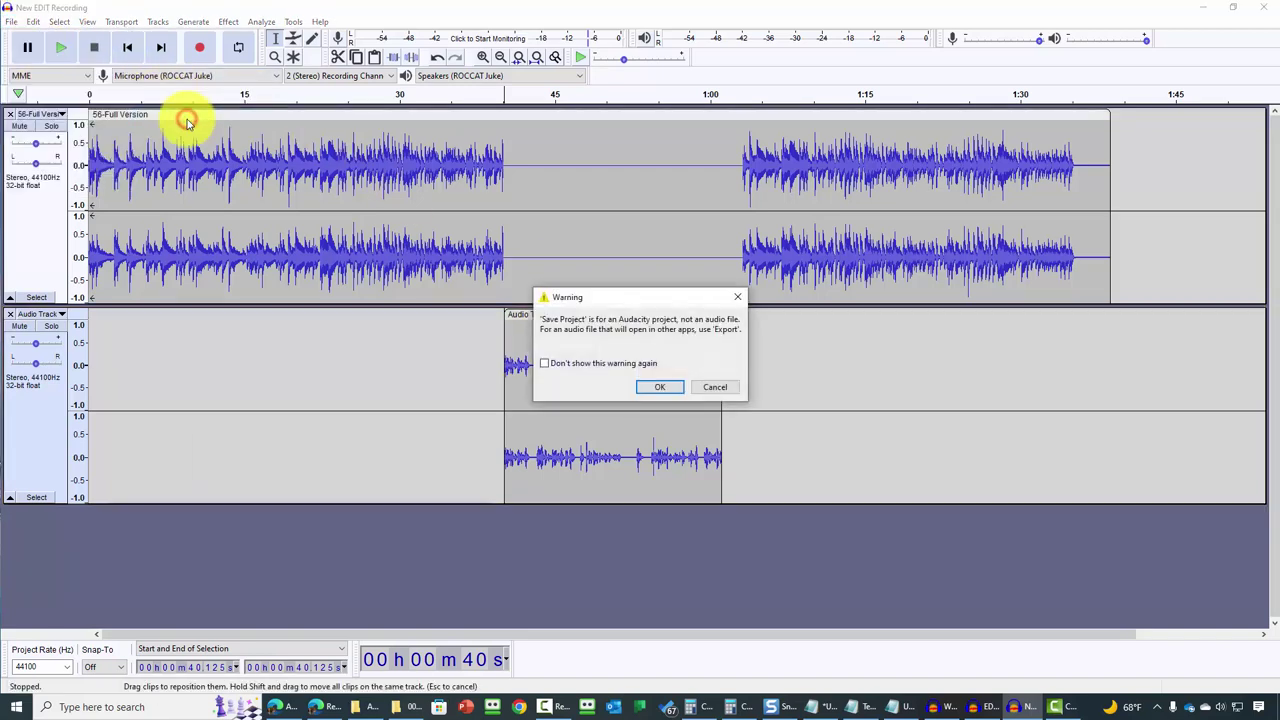
key(Return)
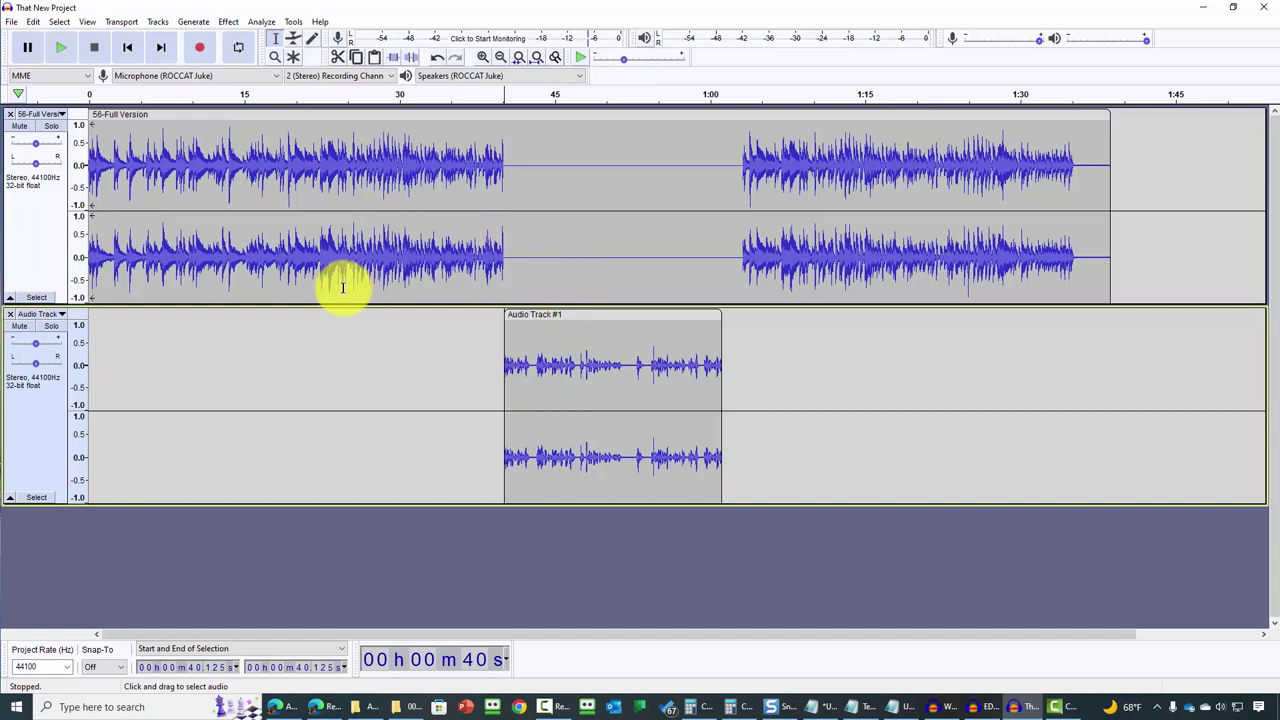
Step: Export the mixed-down project as That New Project.mp3 to the Audacity folder with the standard 170-210 kbps preset, keeping the existing metadata tags
click(12, 22)
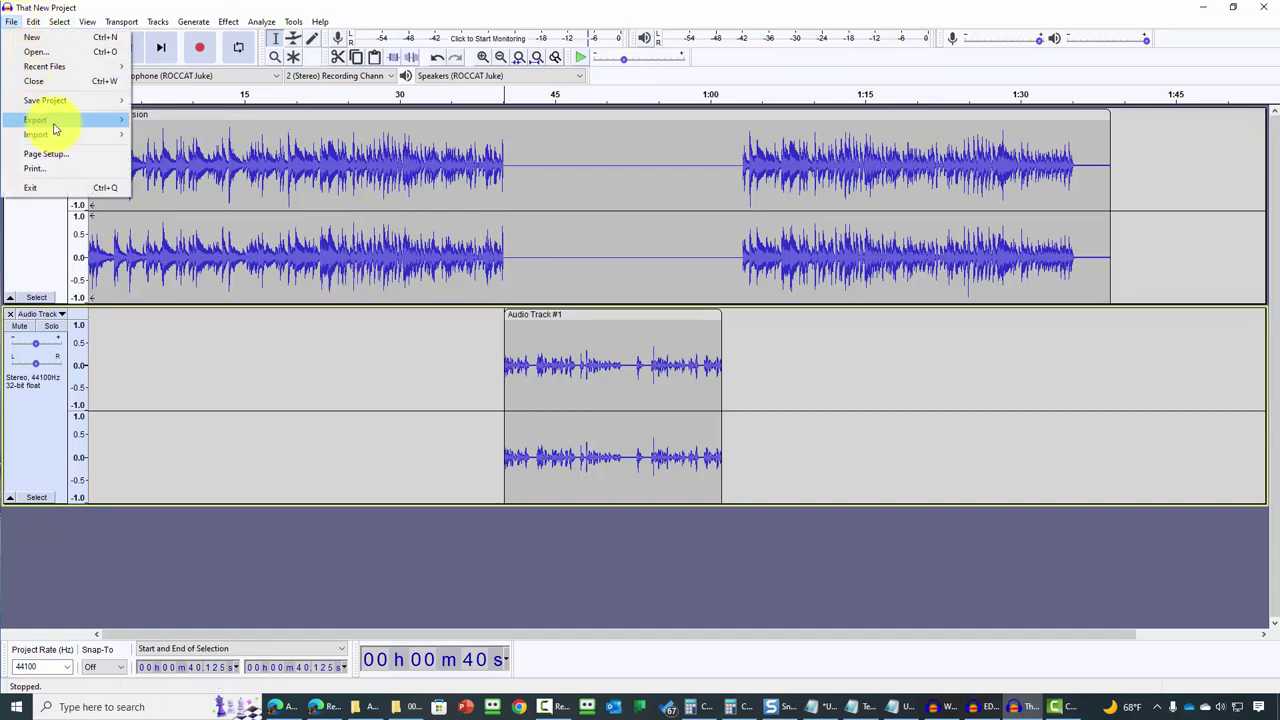
mouse_move(59, 125)
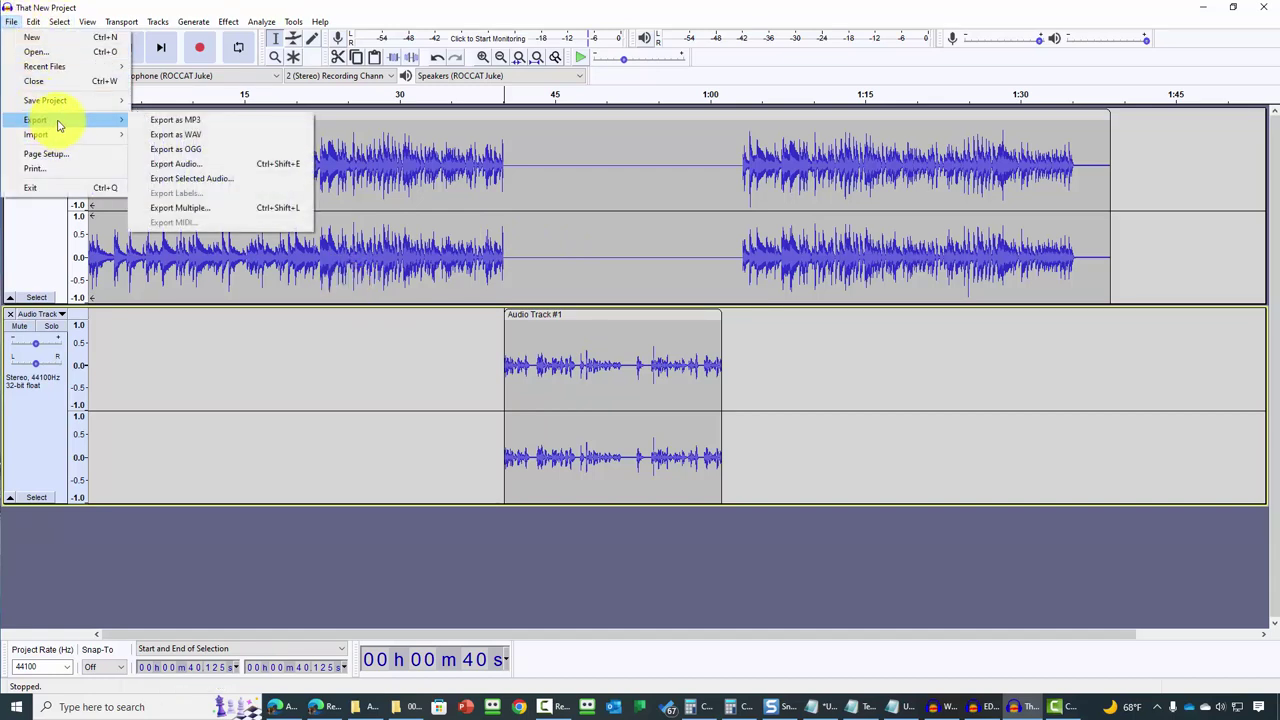
click(180, 121)
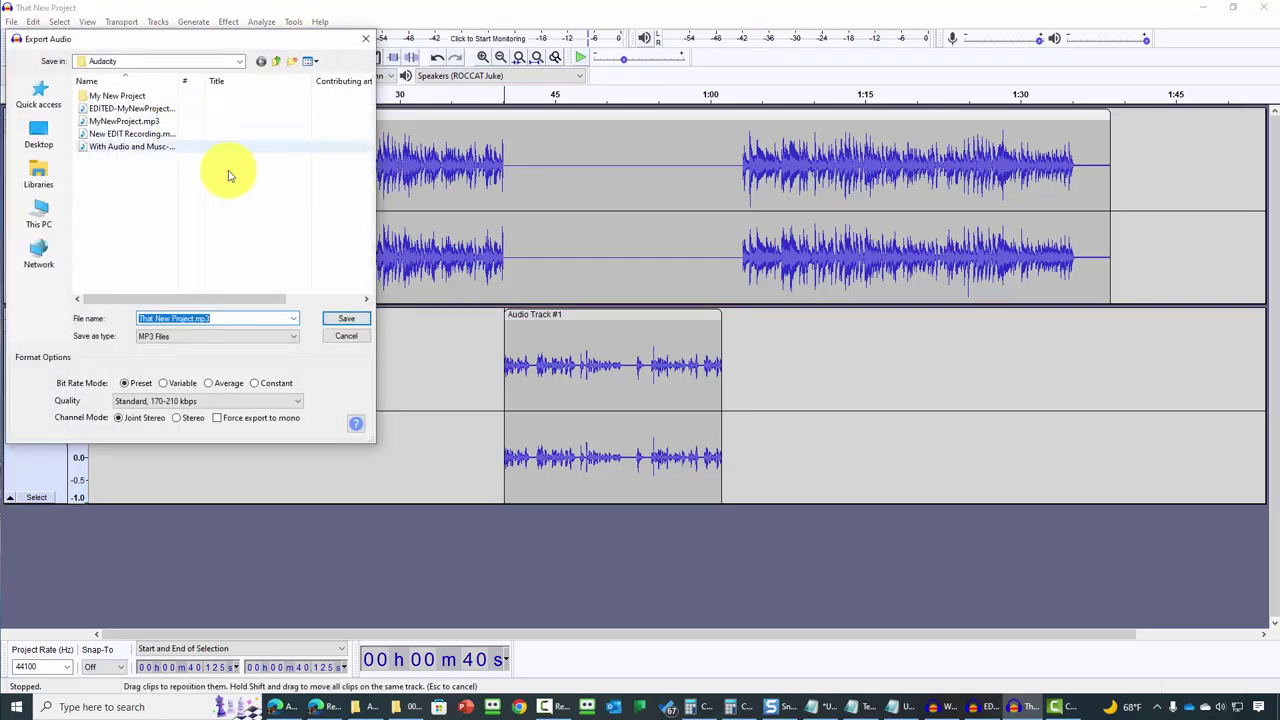
click(346, 320)
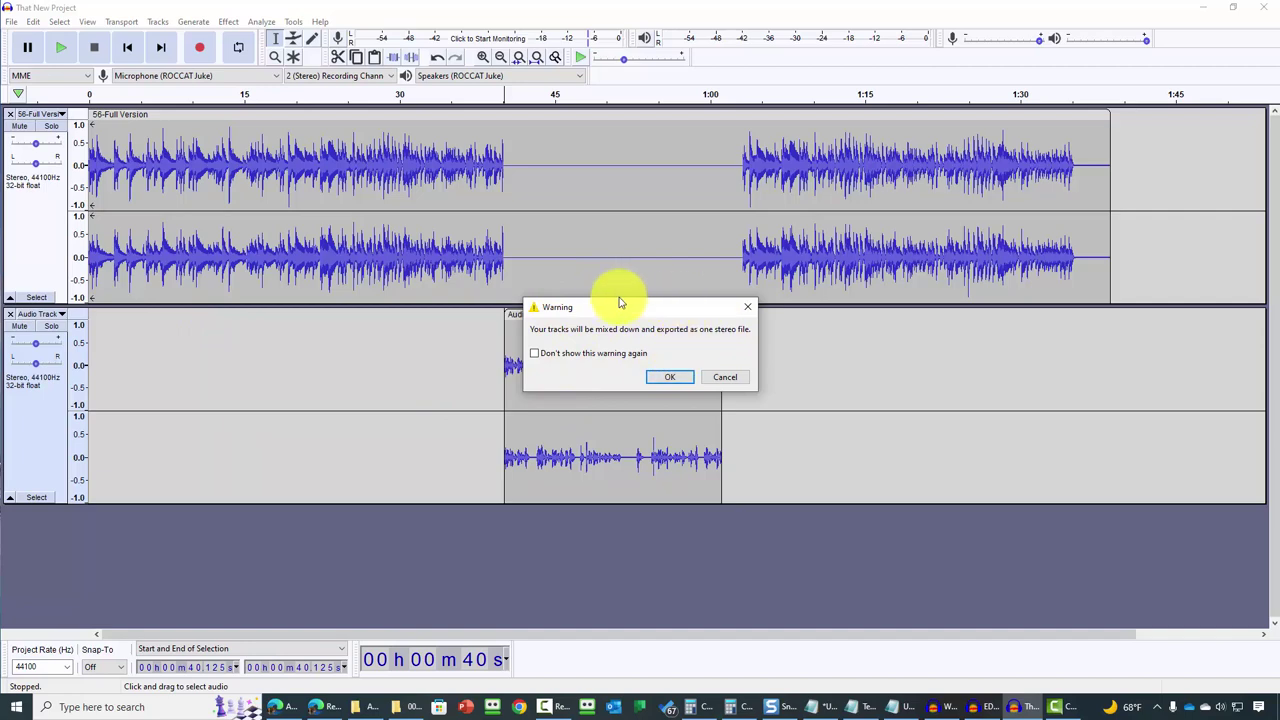
click(657, 379)
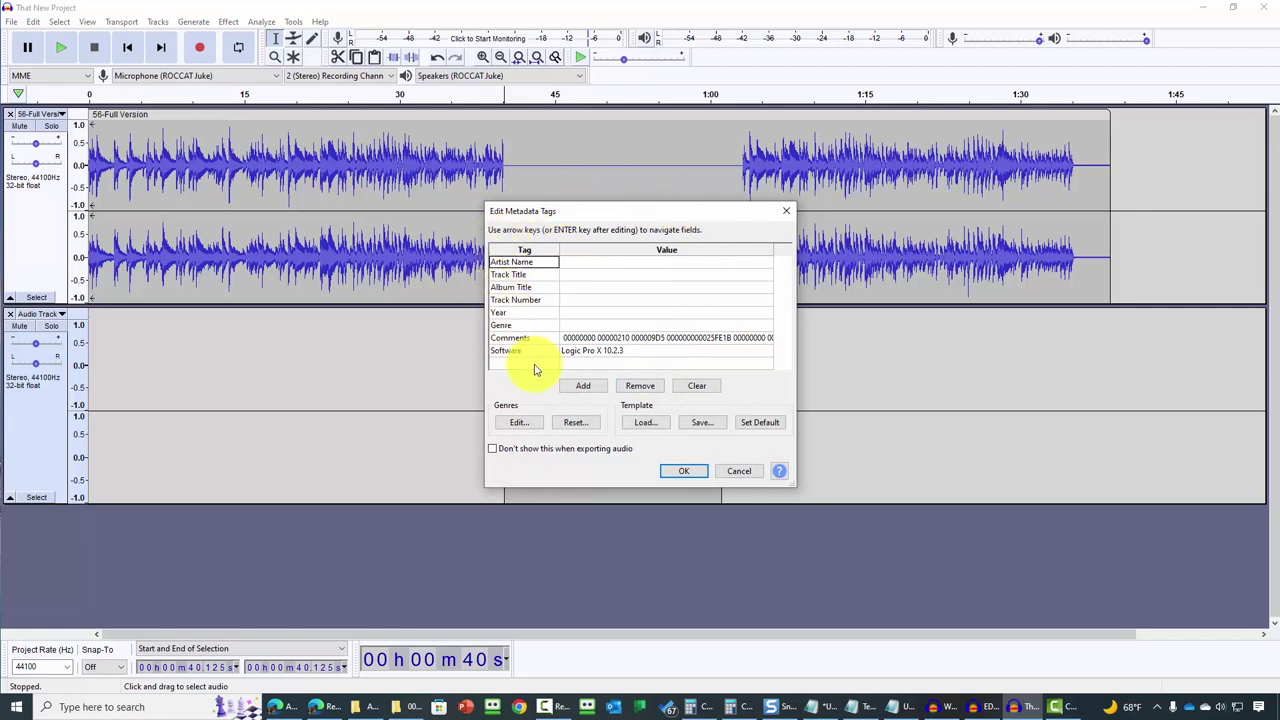
click(670, 474)
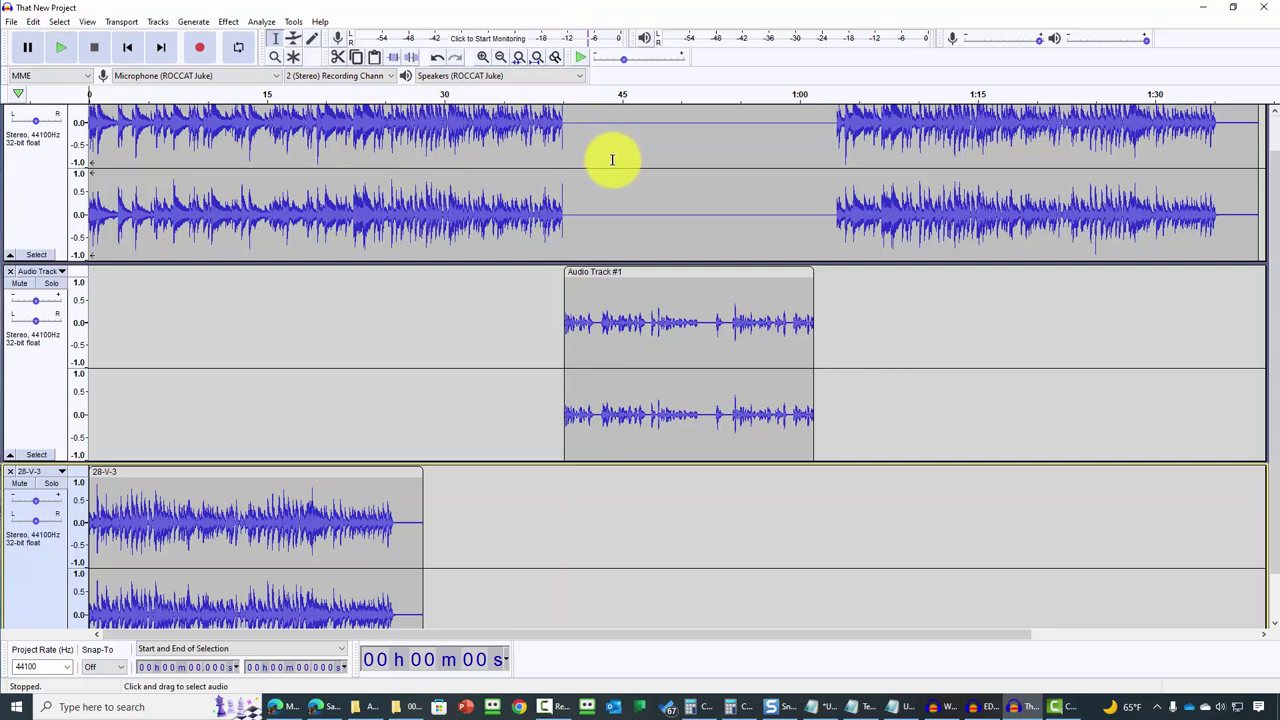
Step: Set up a multiple-file export of the tracks to the Audacity\My New Project folder in MP3 Files format
click(10, 22)
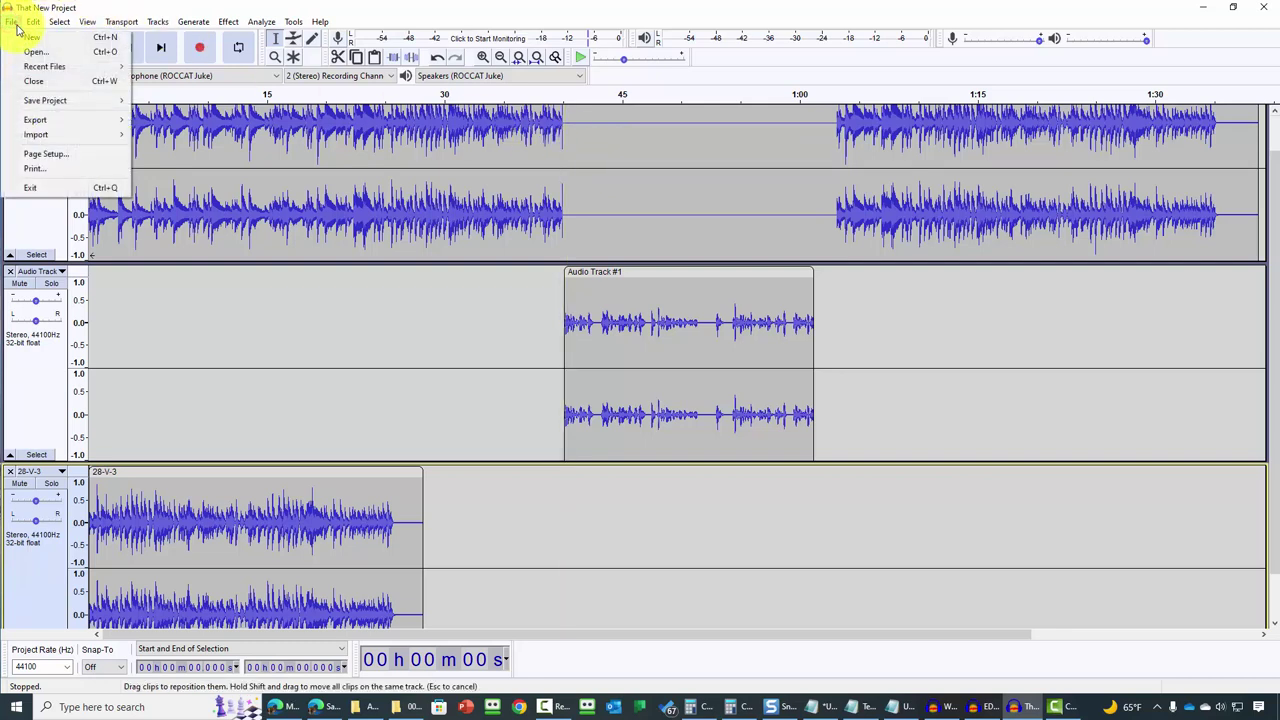
mouse_move(61, 124)
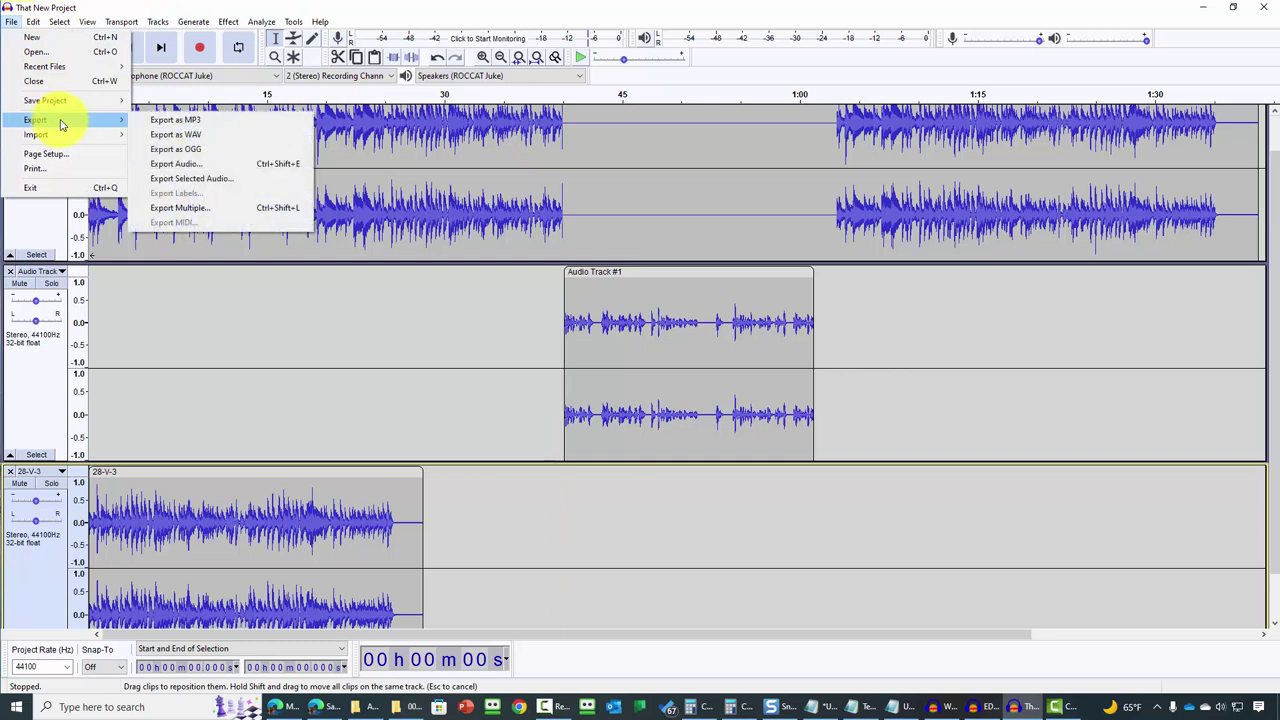
click(193, 209)
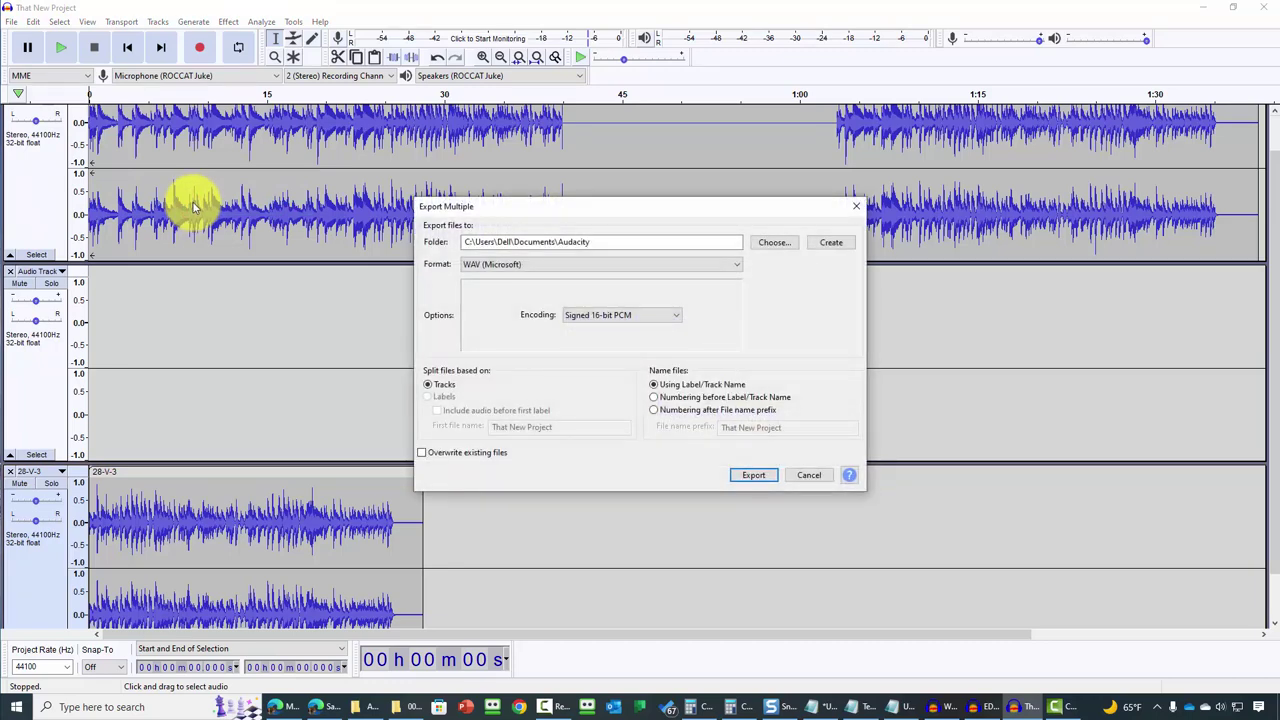
click(765, 243)
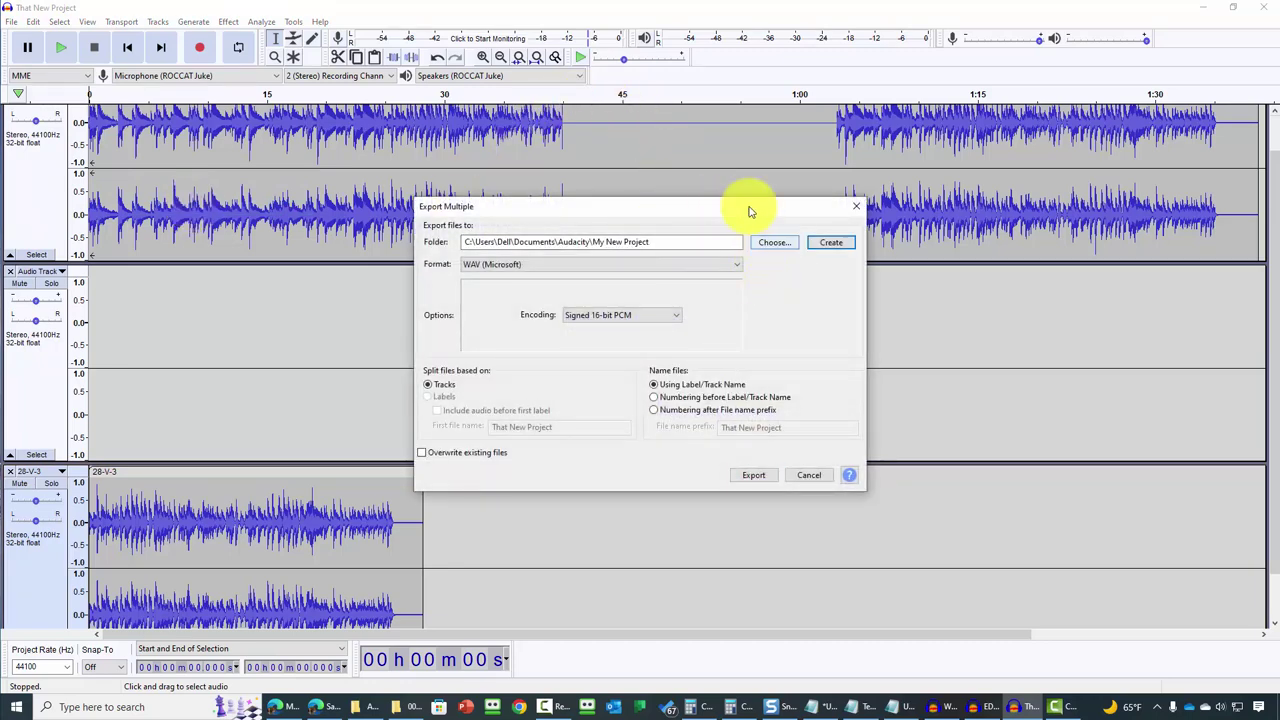
click(728, 266)
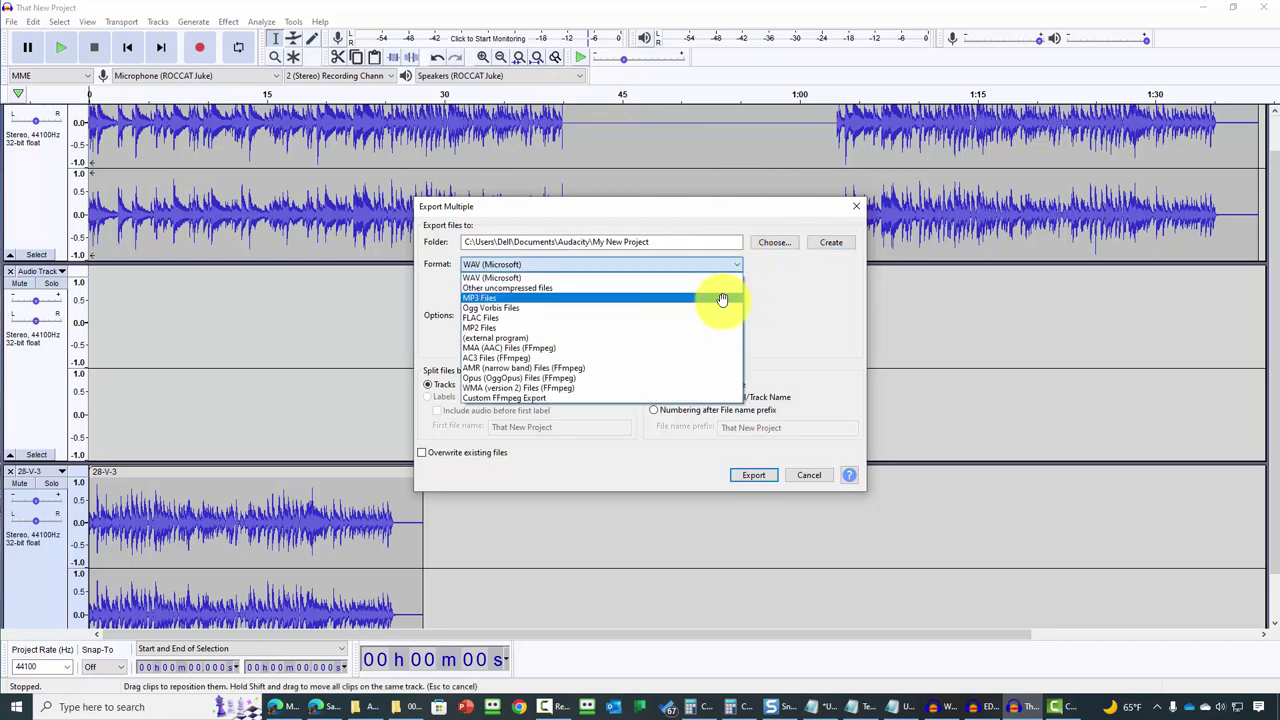
click(722, 300)
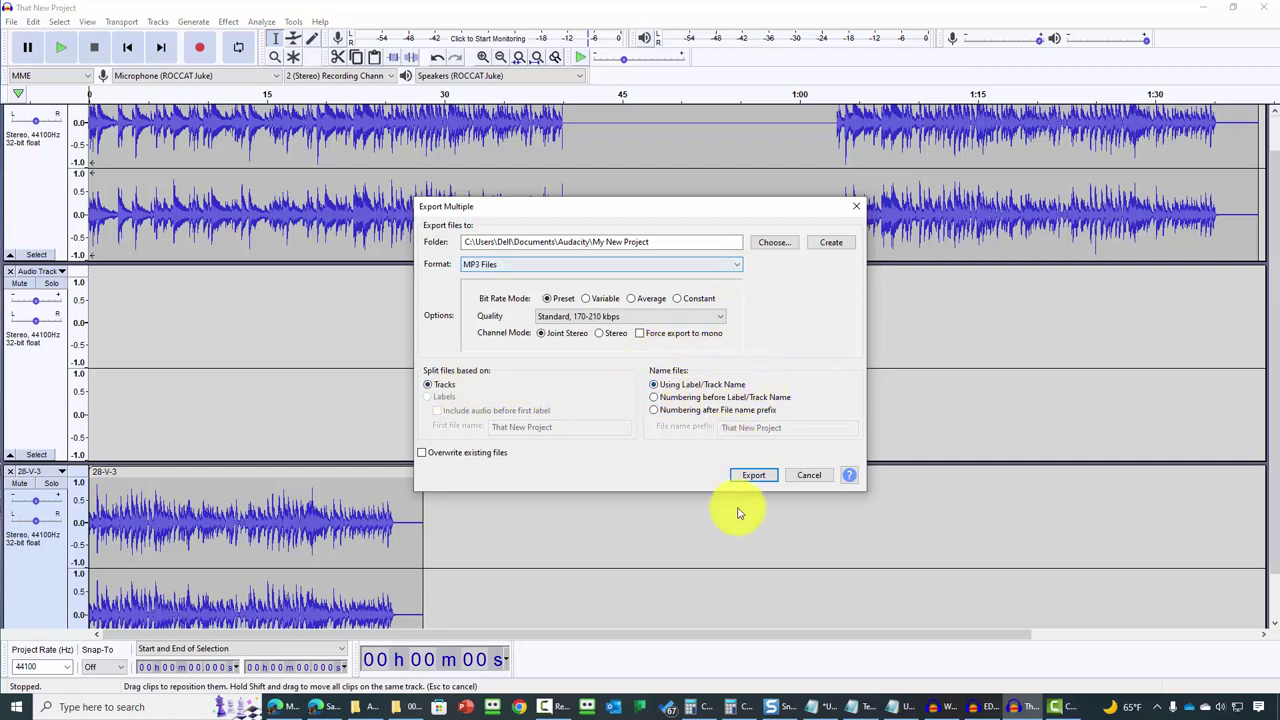
Step: Export each track as a separate MP3 file, accepting the metadata tags for all three tracks
click(752, 478)
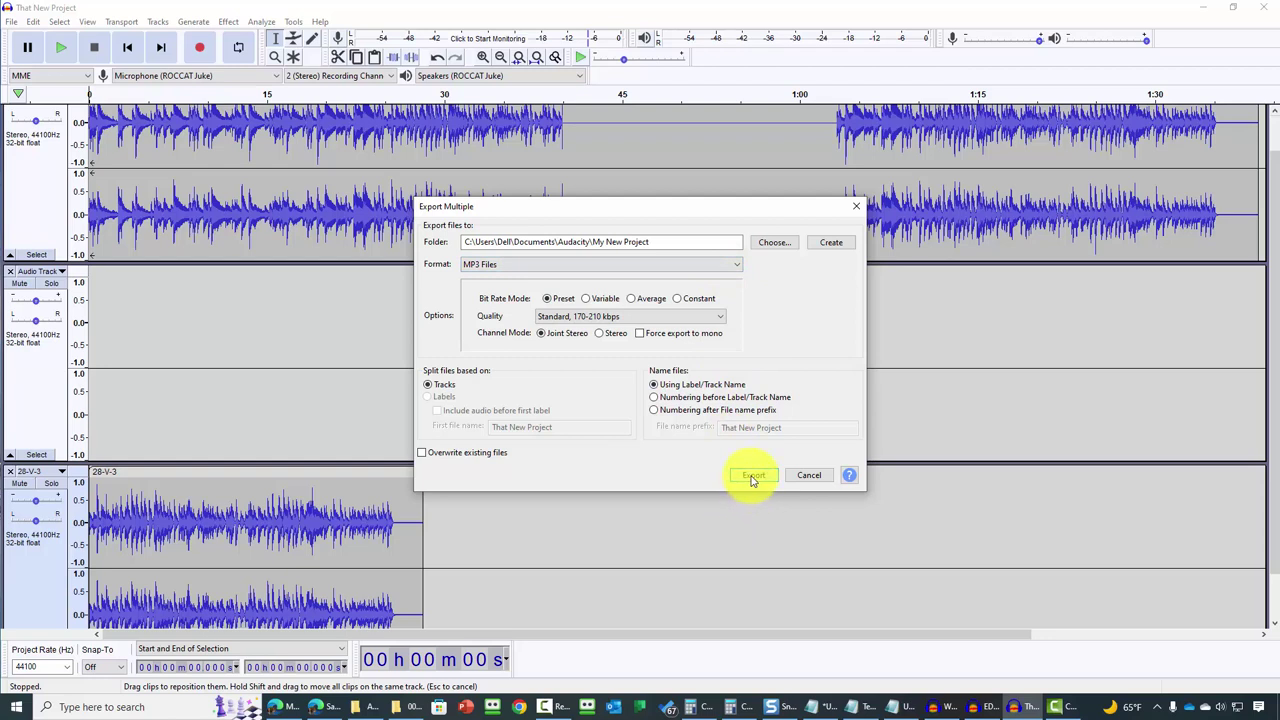
click(678, 471)
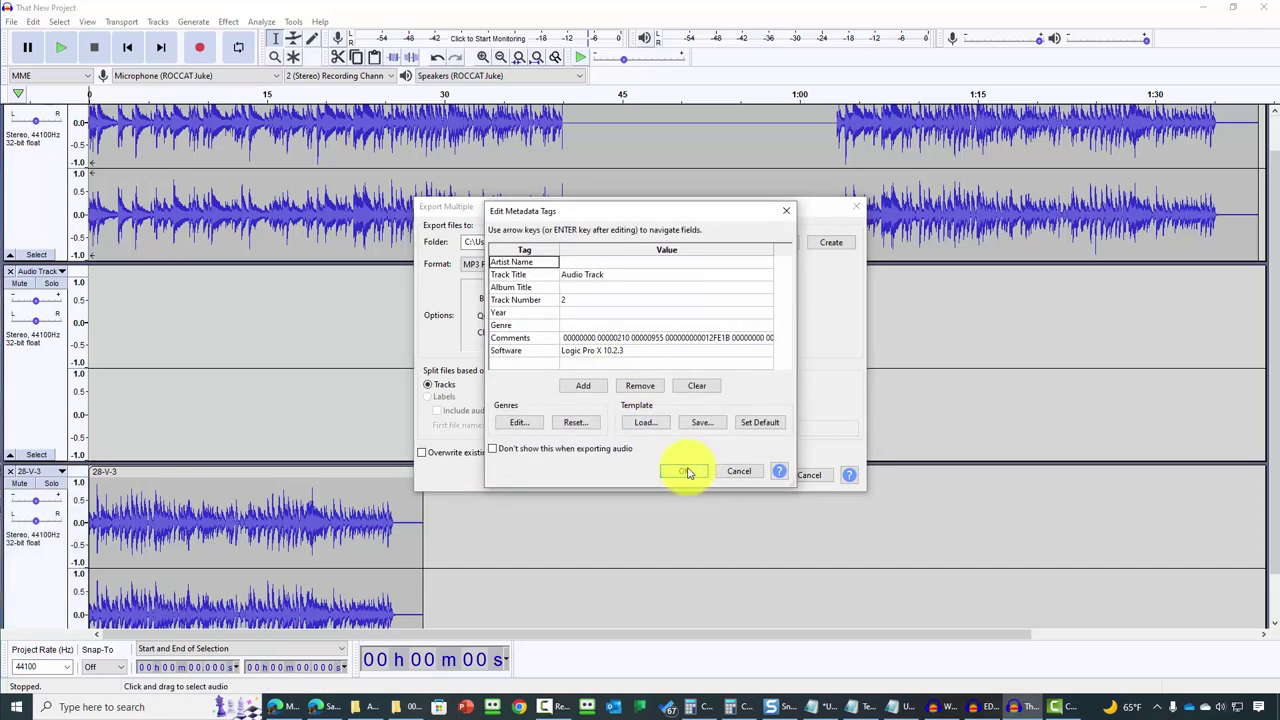
click(680, 470)
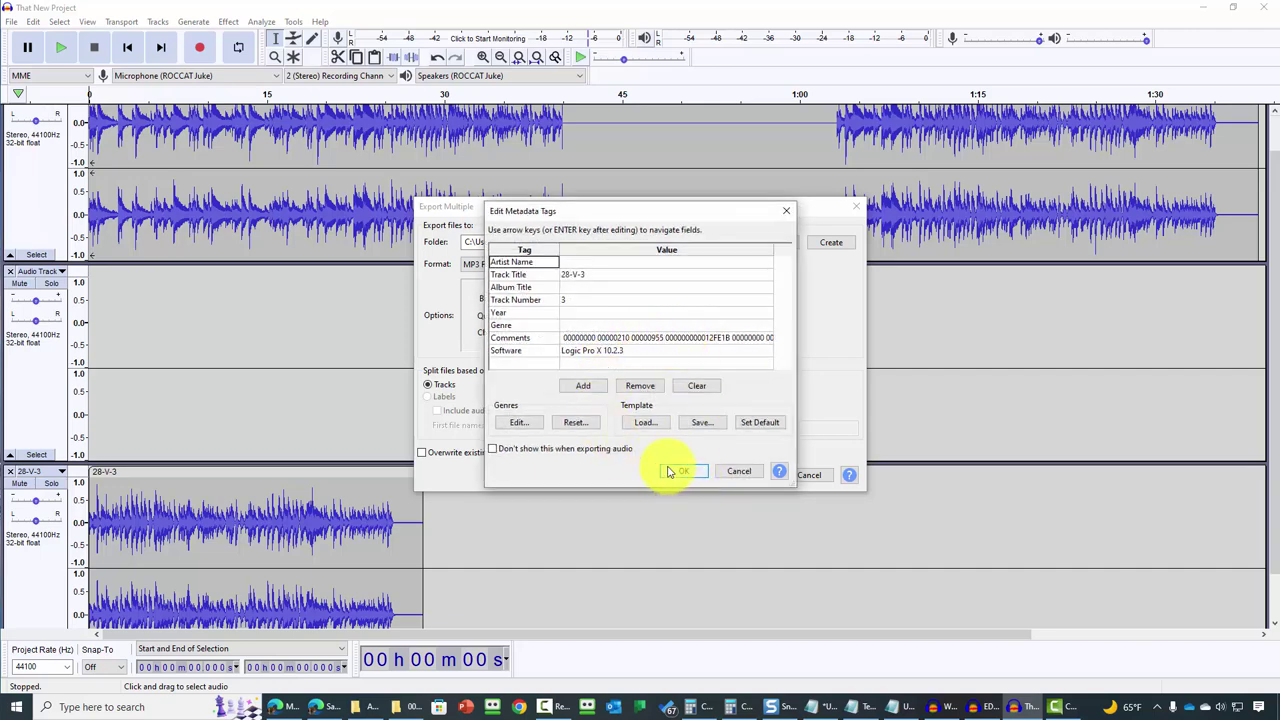
click(672, 473)
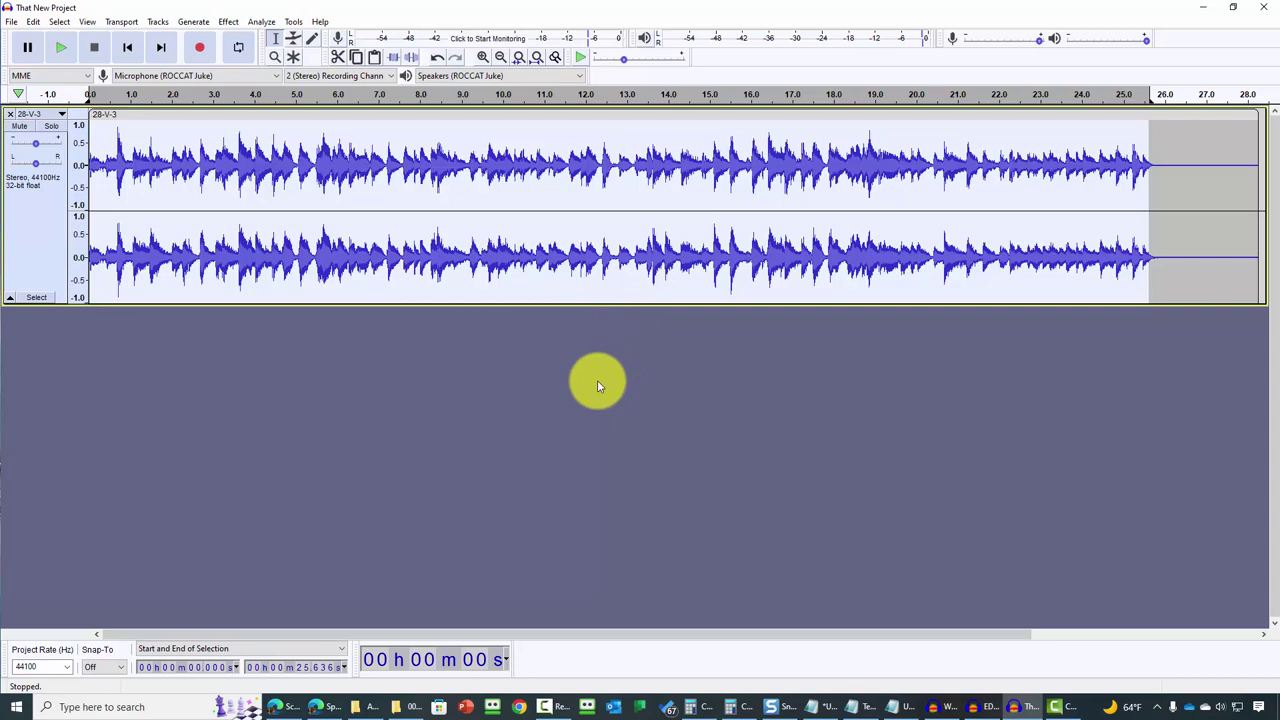
Step: Apply Change Speed to the selected part of the 28-V-3 clip, shortening it to about 16.809 seconds, and undo the change
click(228, 22)
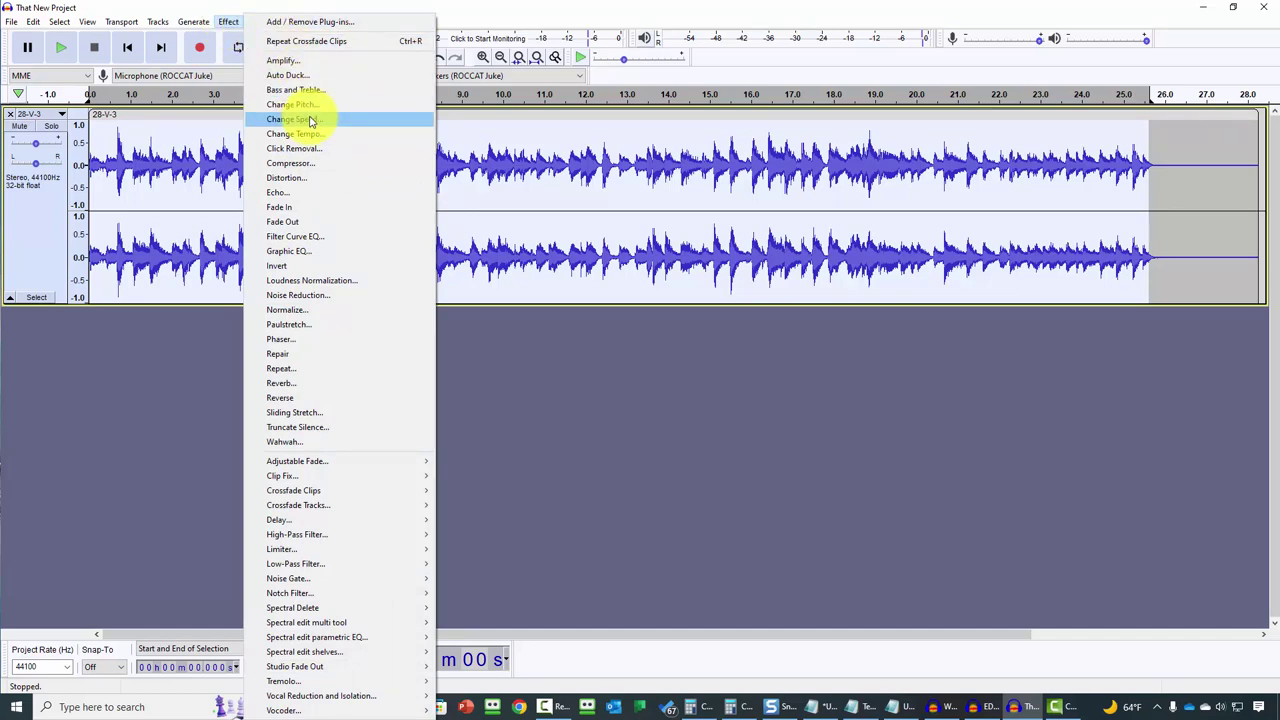
click(311, 120)
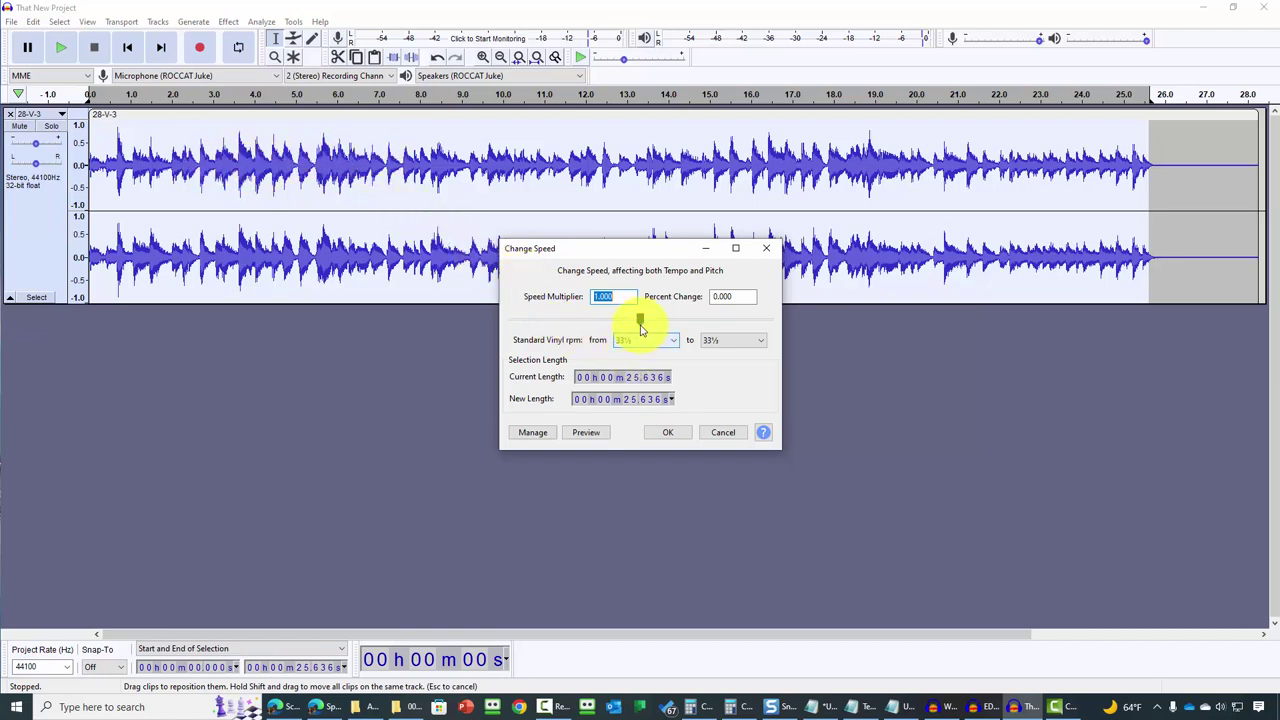
drag(642, 329, 659, 327)
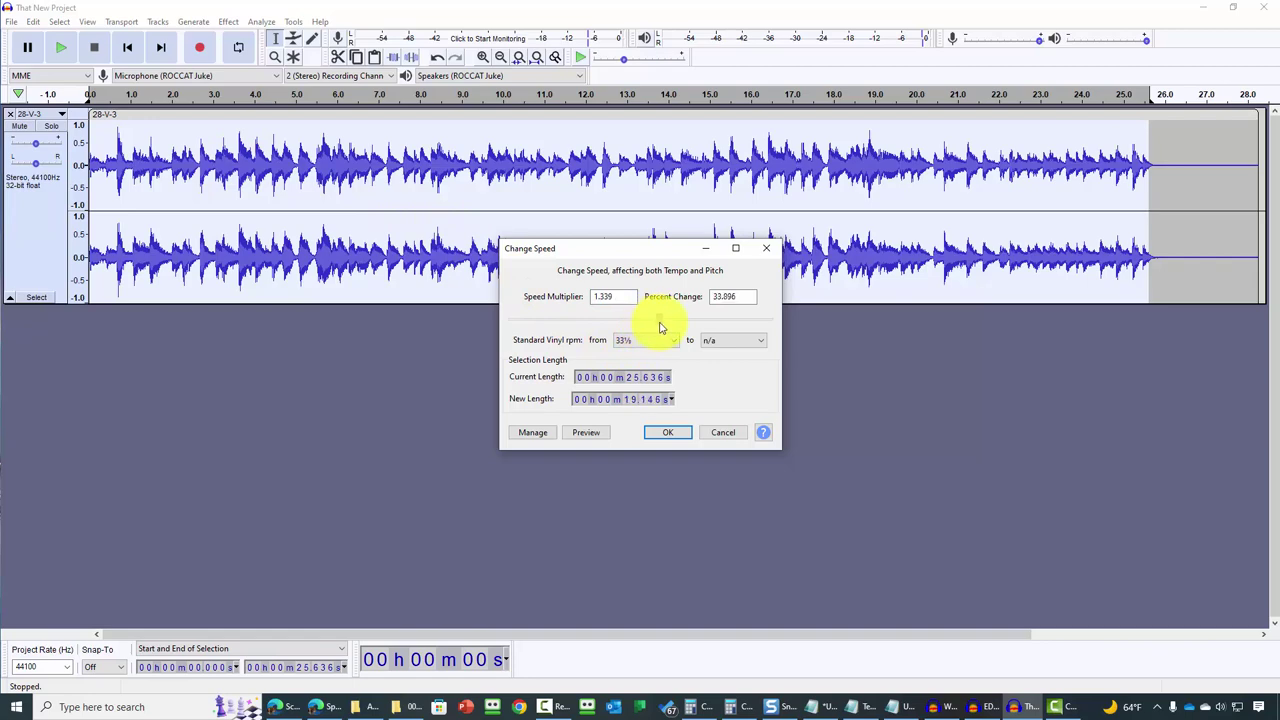
click(662, 434)
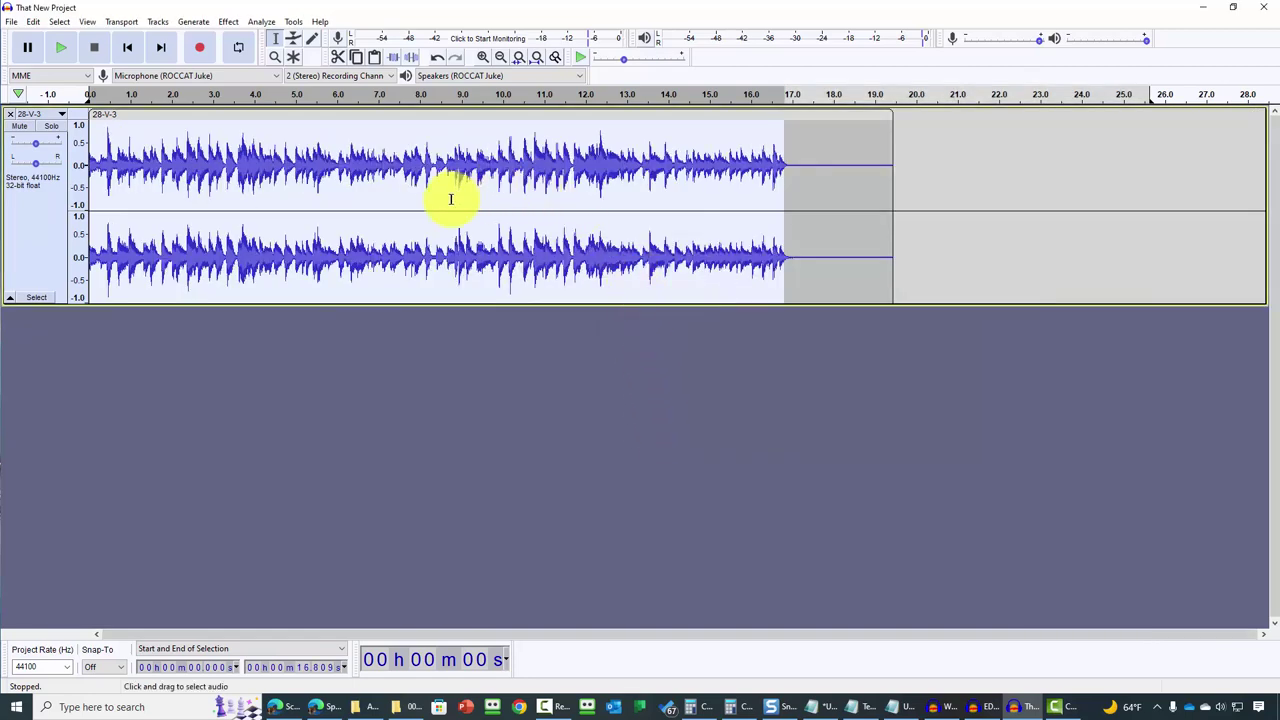
click(37, 22)
click(60, 37)
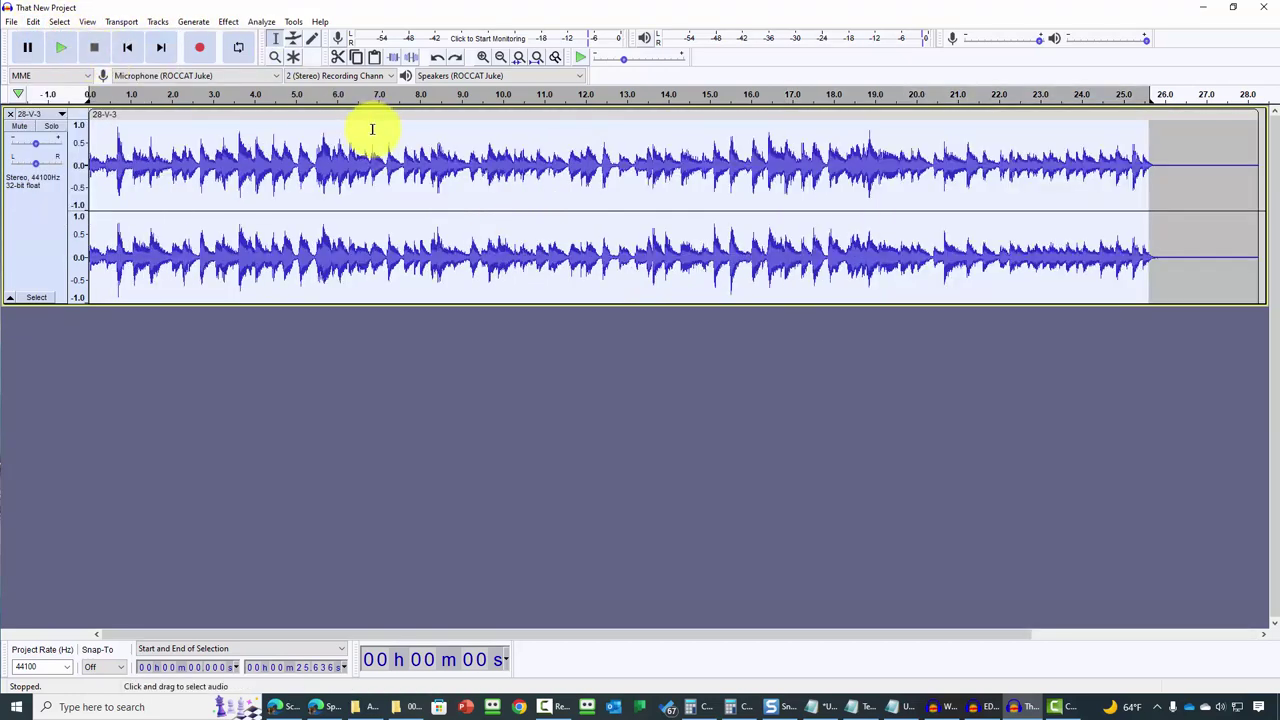
Step: Apply Change Tempo to the selected part of the 28-V-3 clip, shortening it to about 15.454 seconds, and undo the change
click(228, 22)
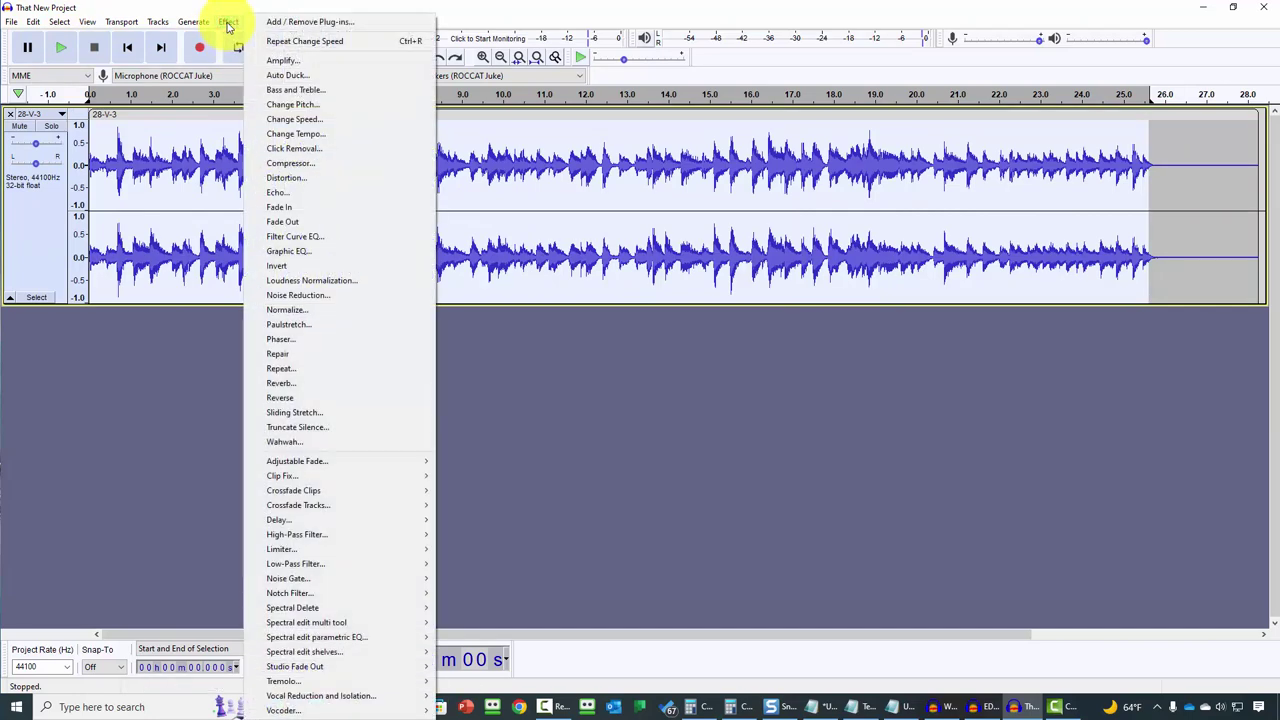
click(302, 137)
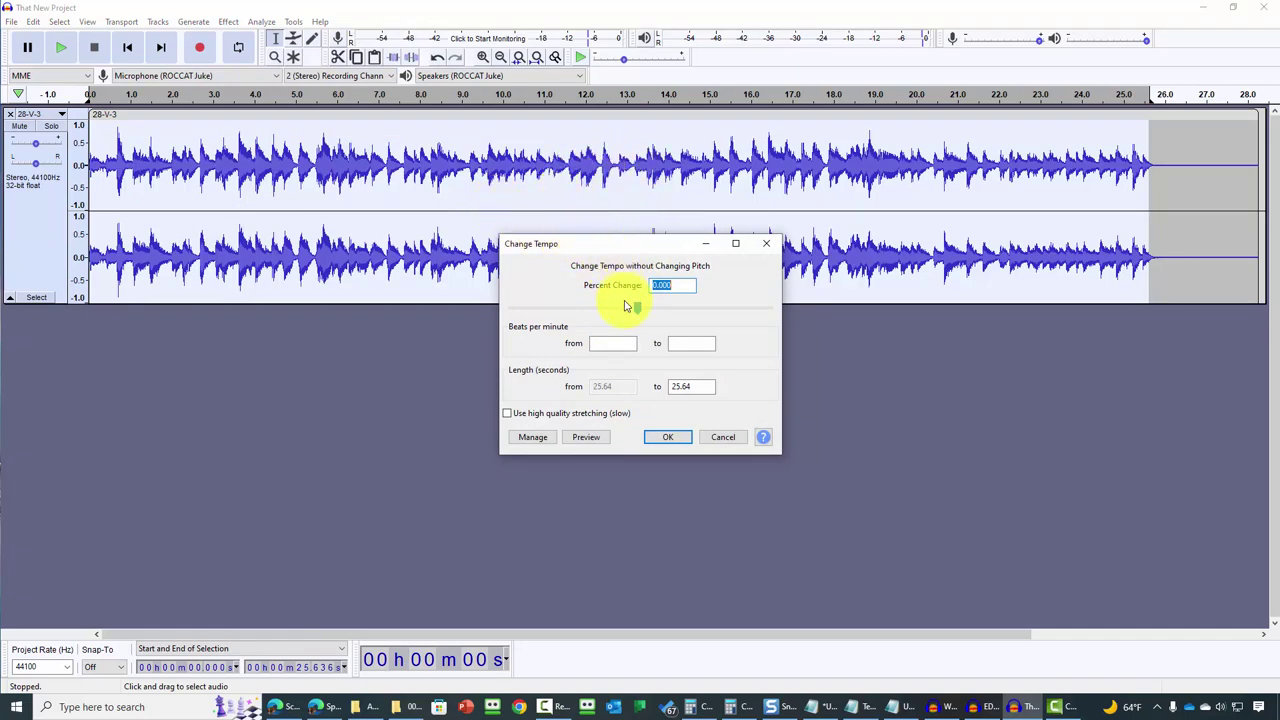
drag(639, 313, 670, 310)
click(671, 437)
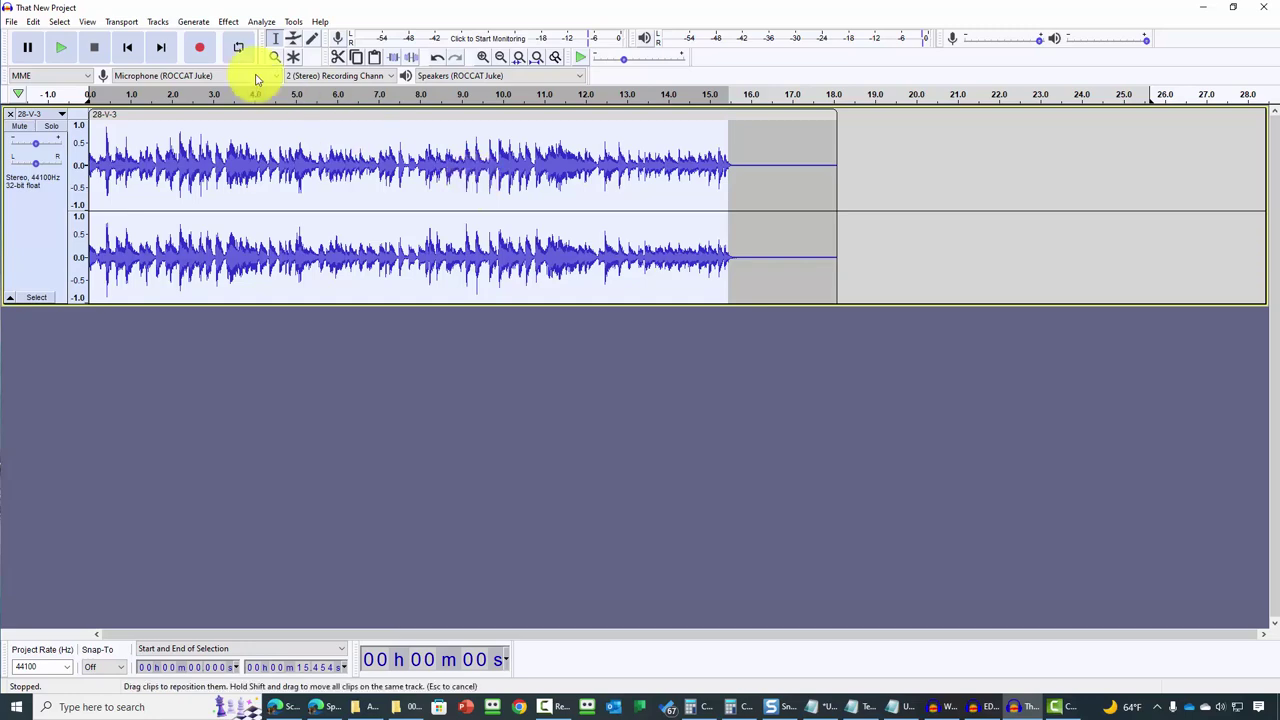
click(33, 21)
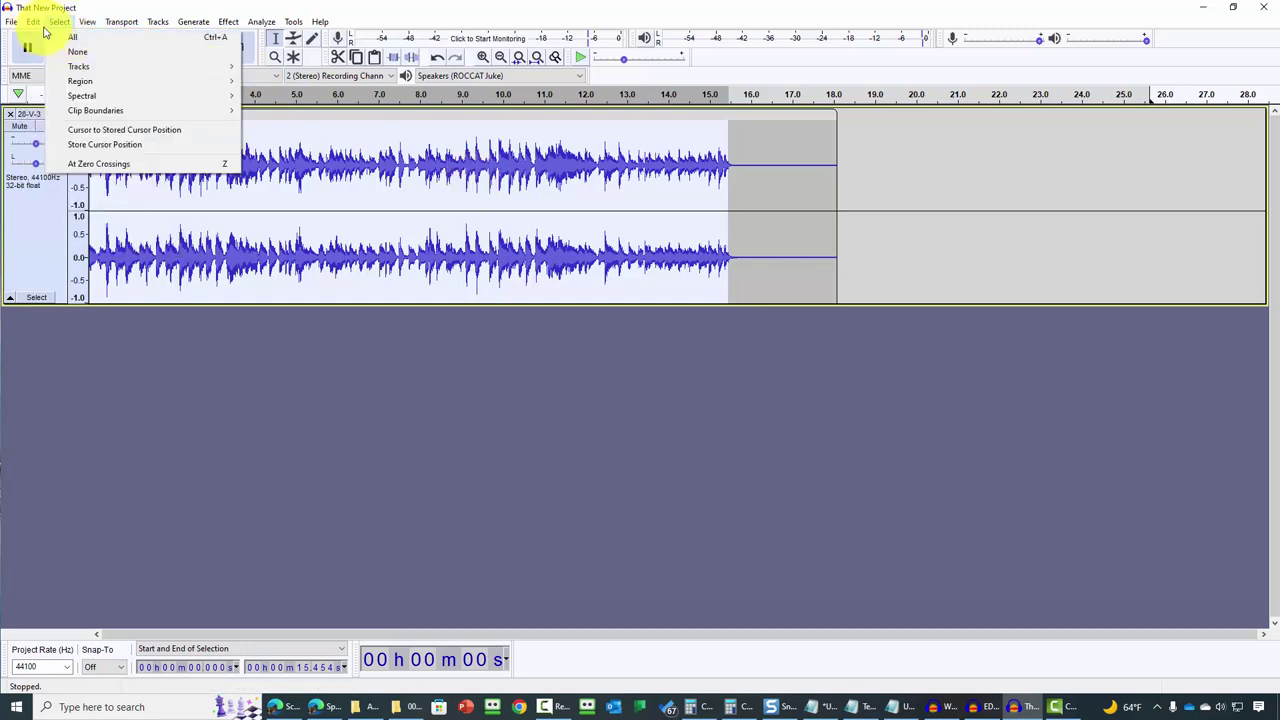
mouse_move(33, 21)
click(60, 37)
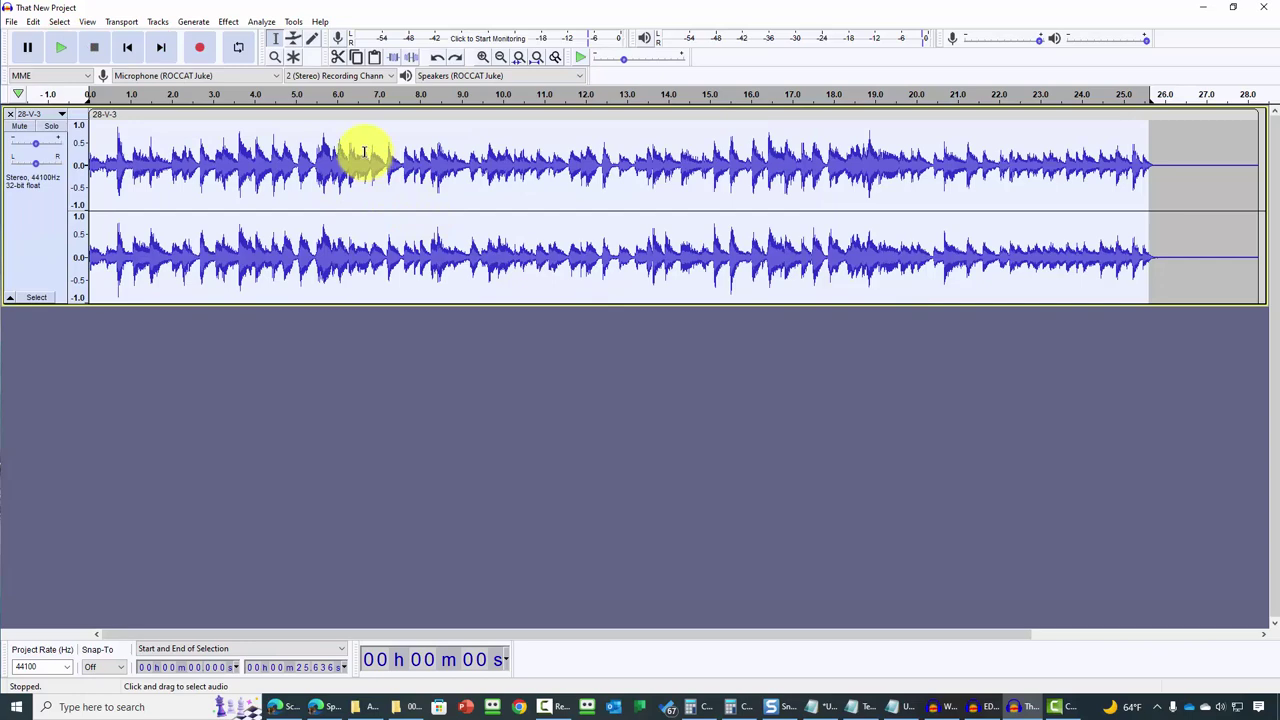
Step: Set up Paulstretch for the selected part of the 28-V-3 clip with a stretch factor of 13
click(228, 22)
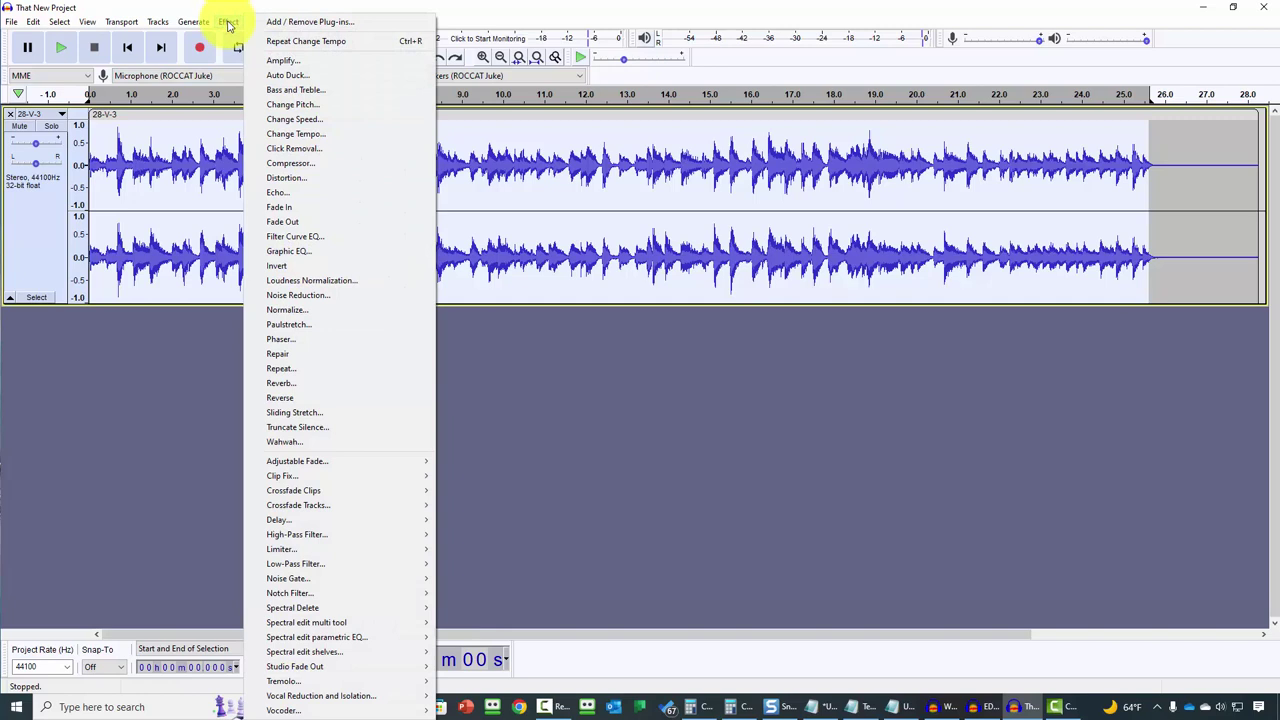
key(Down)
key(Down)
key(Down)
key(Down)
key(Down)
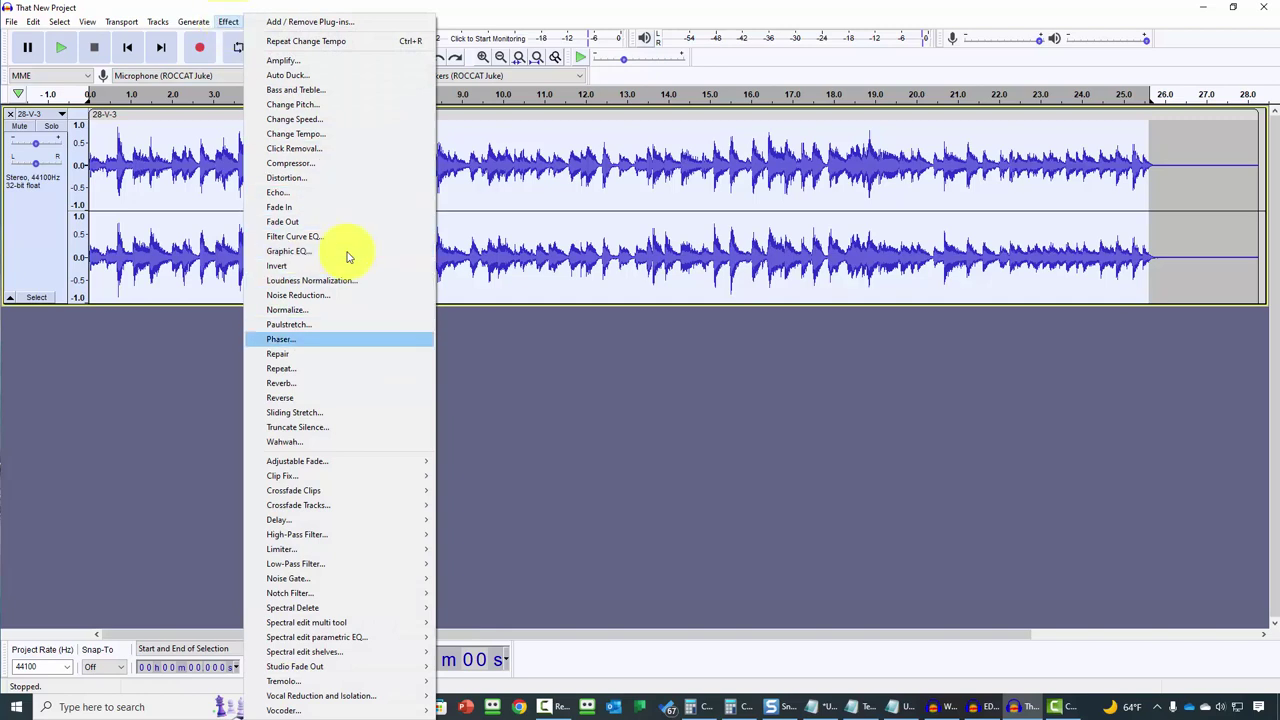
key(Return)
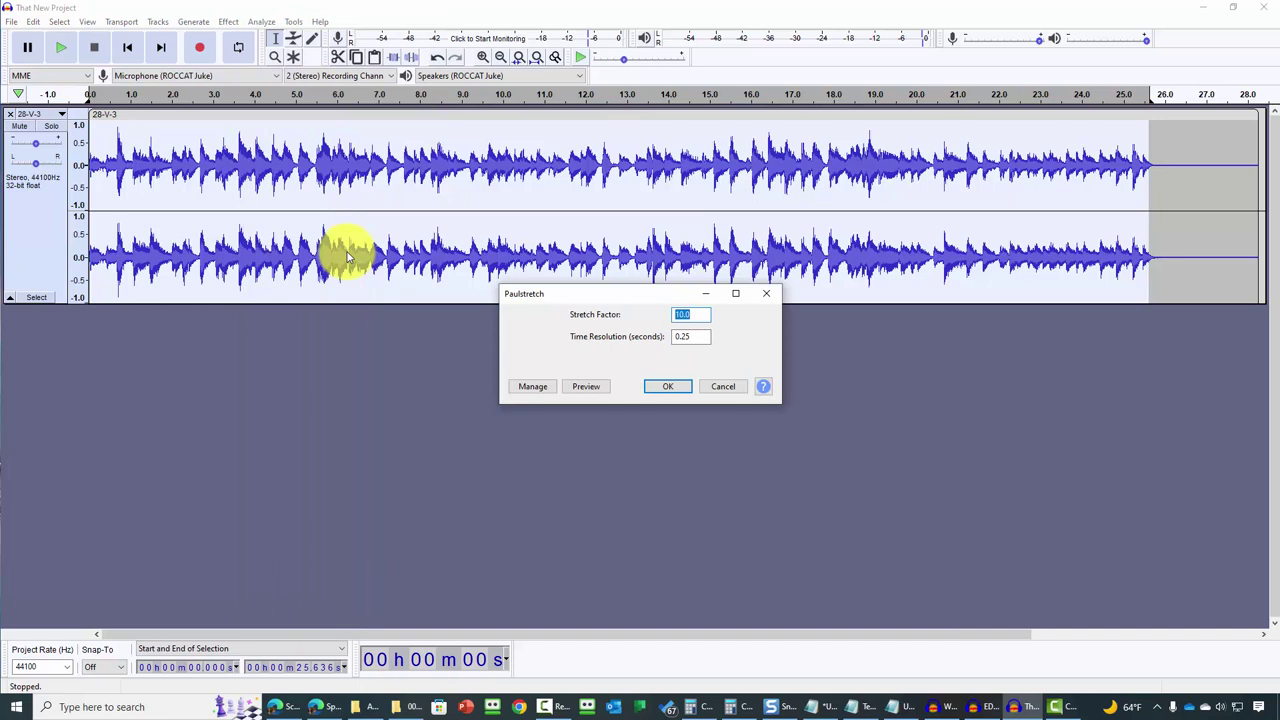
text(13)
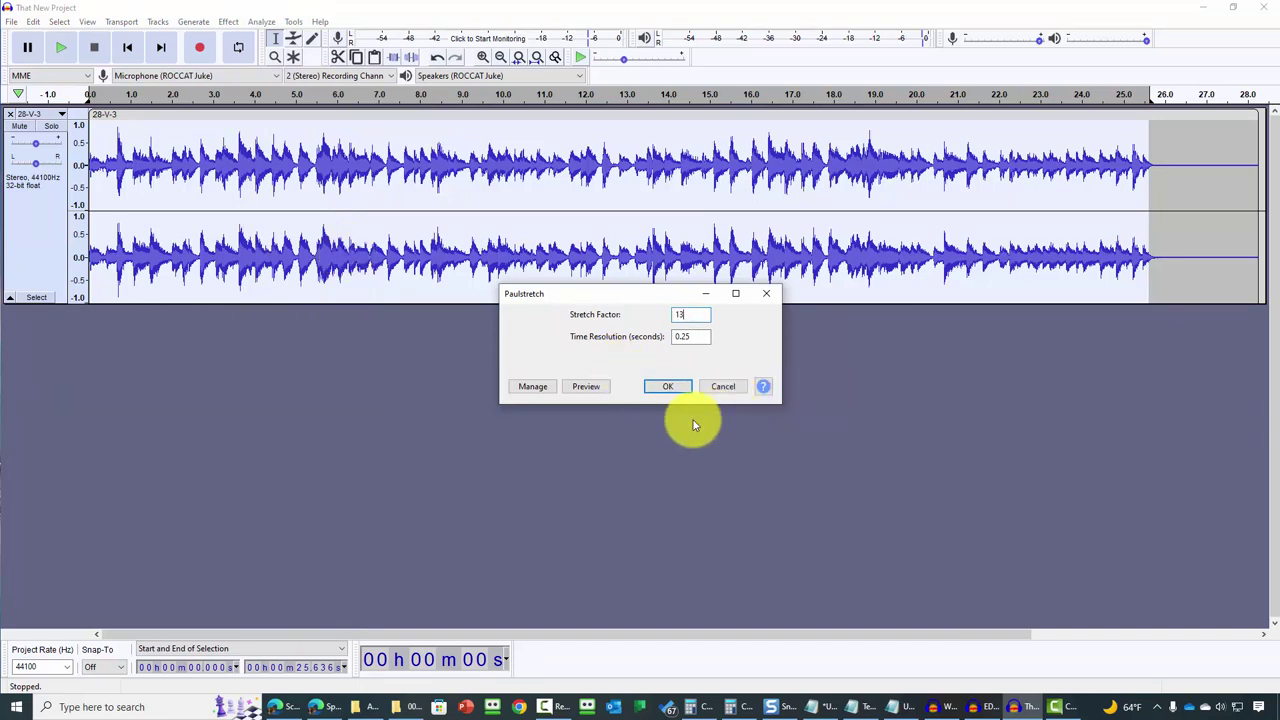
Step: Preview the Paulstretch effect and apply it to the selection, keeping the 0.25-second time resolution
click(587, 388)
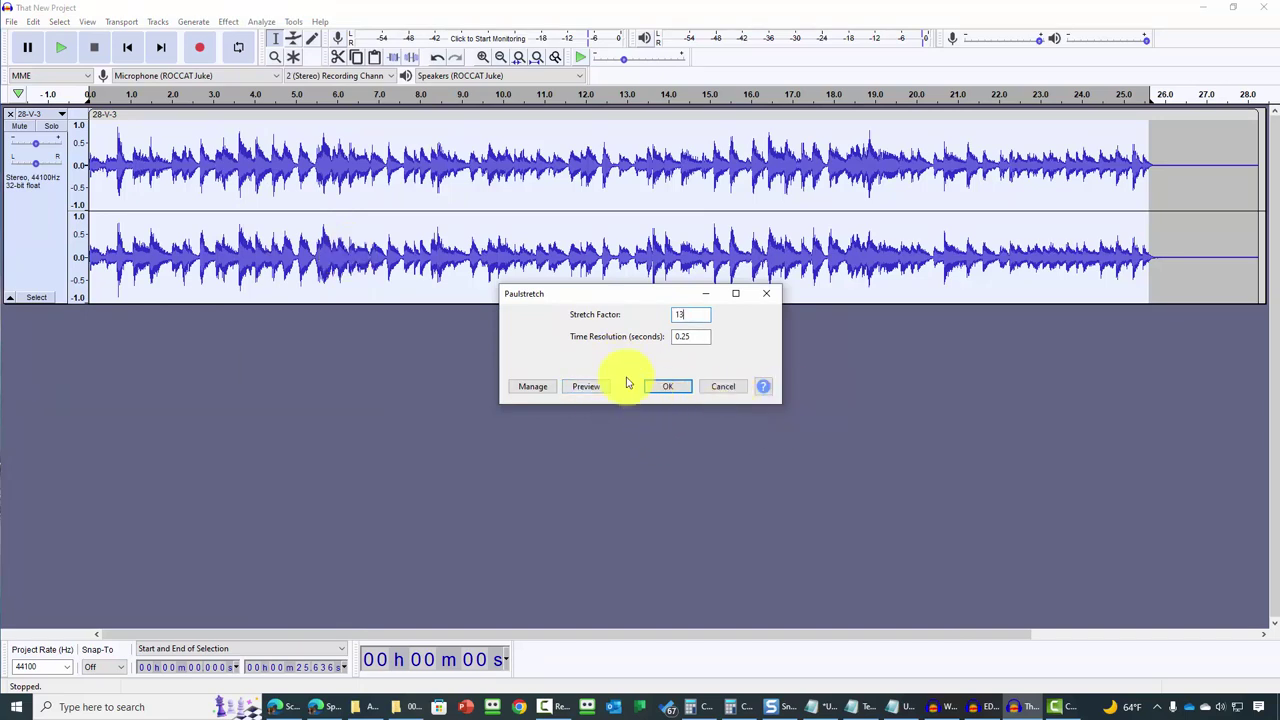
click(666, 388)
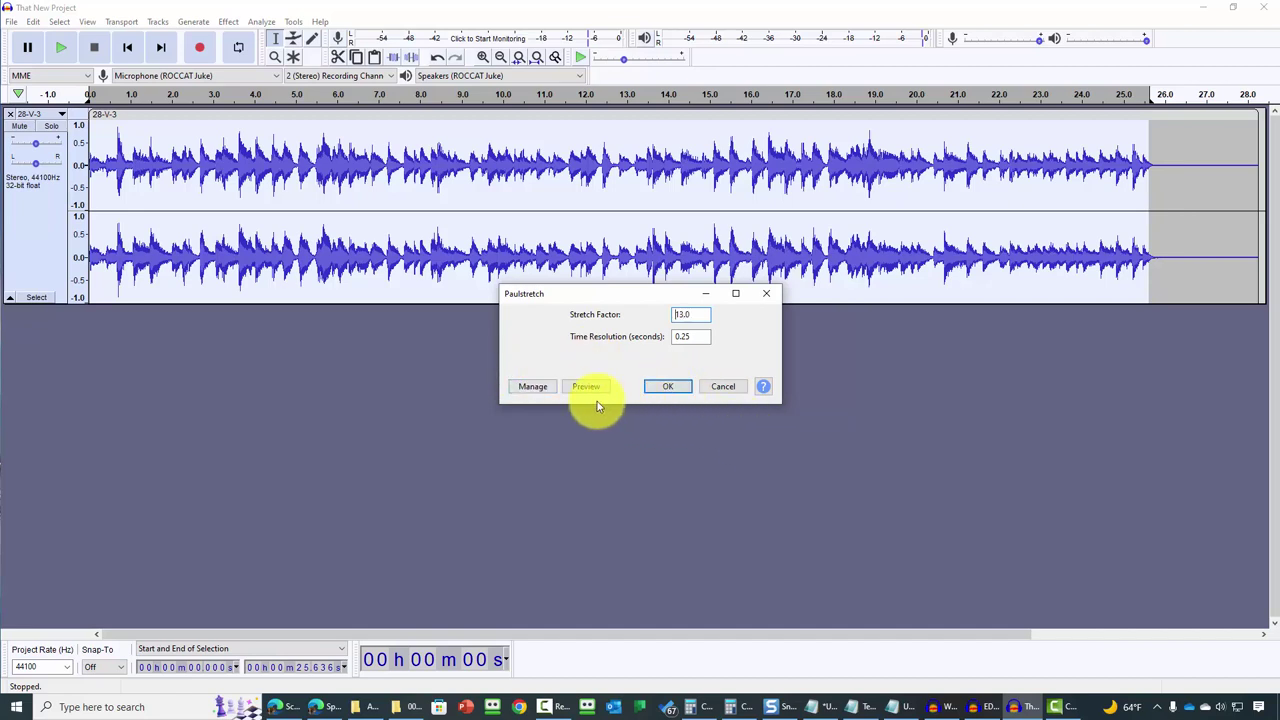
click(541, 388)
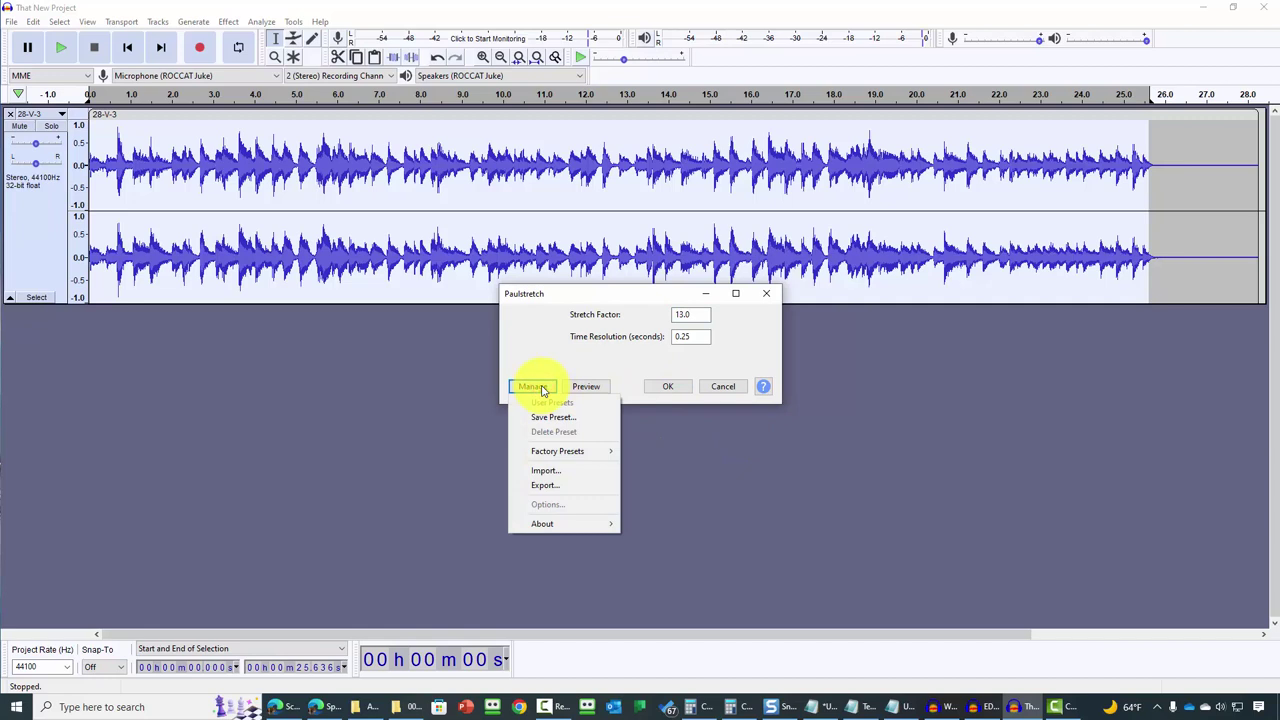
click(558, 487)
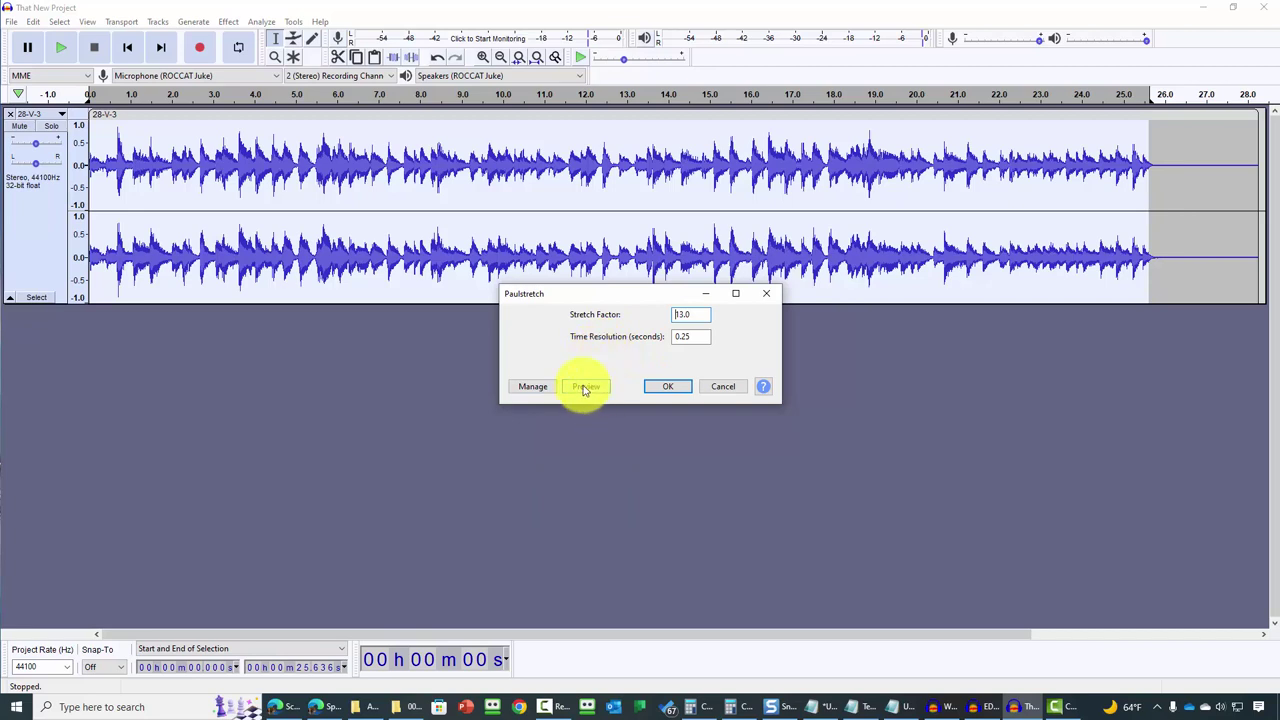
click(664, 388)
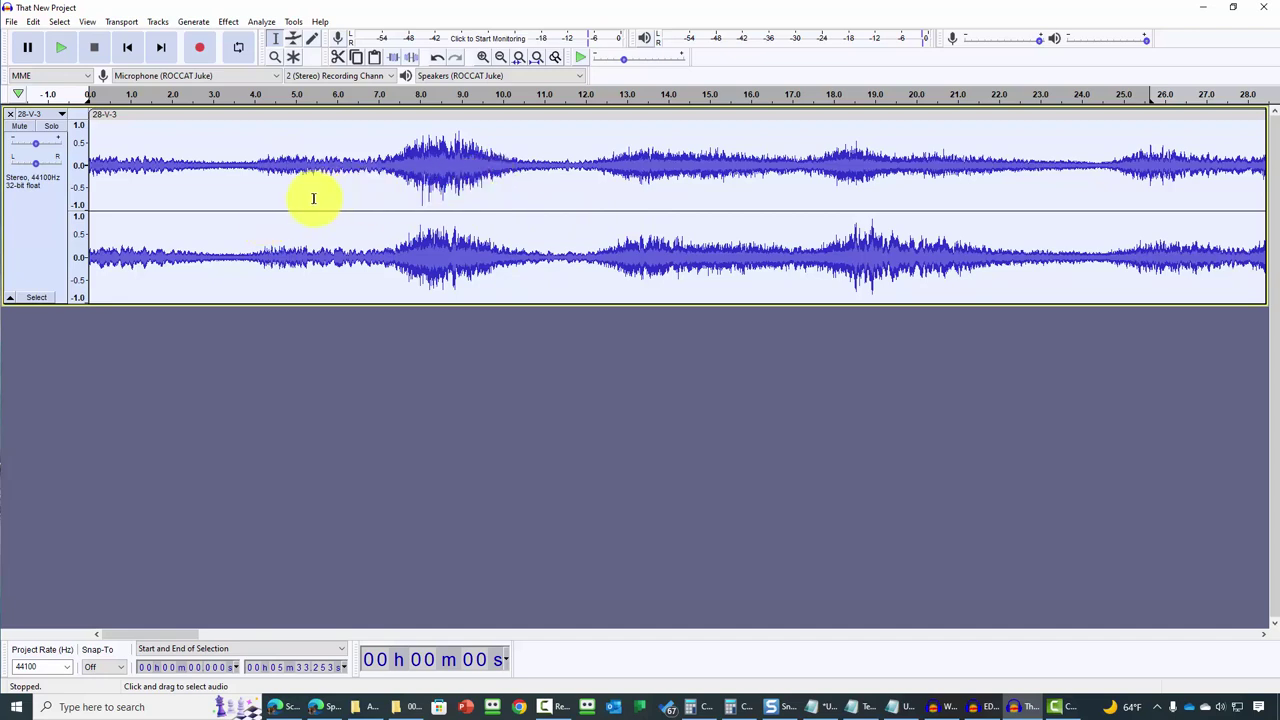
Step: Open the list of effects for the stretched 28-V-3 clip
click(228, 21)
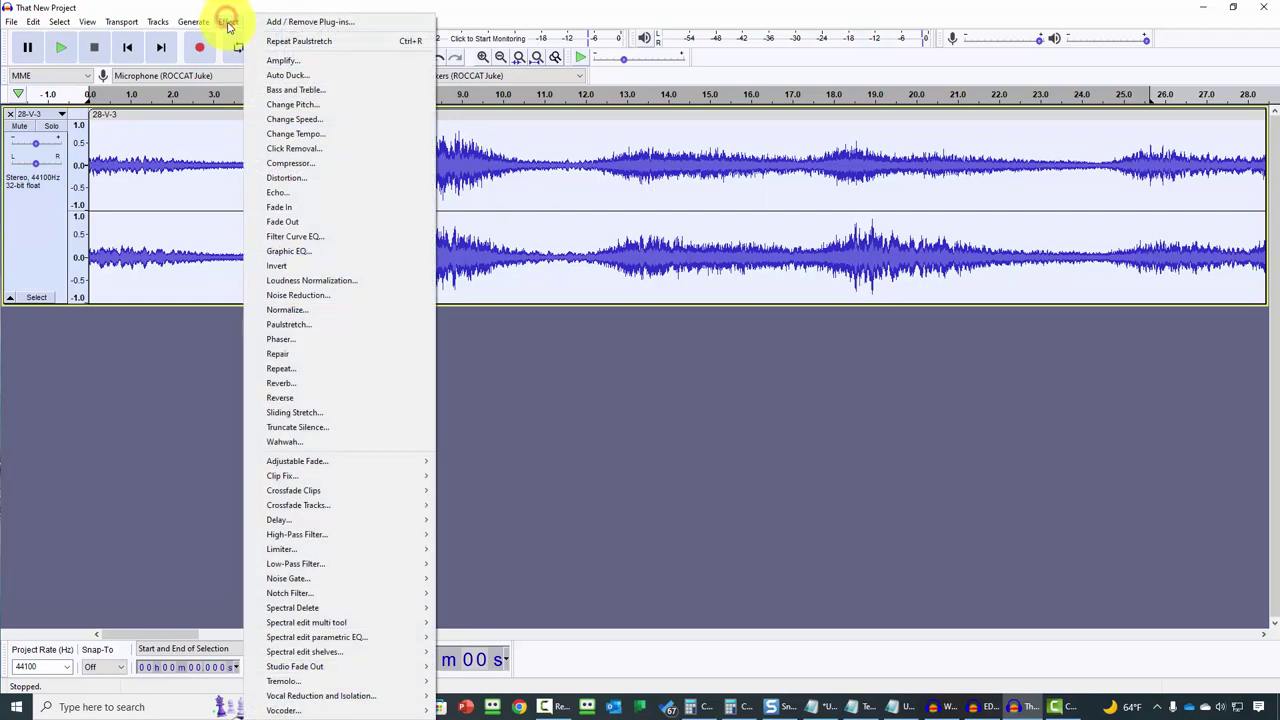